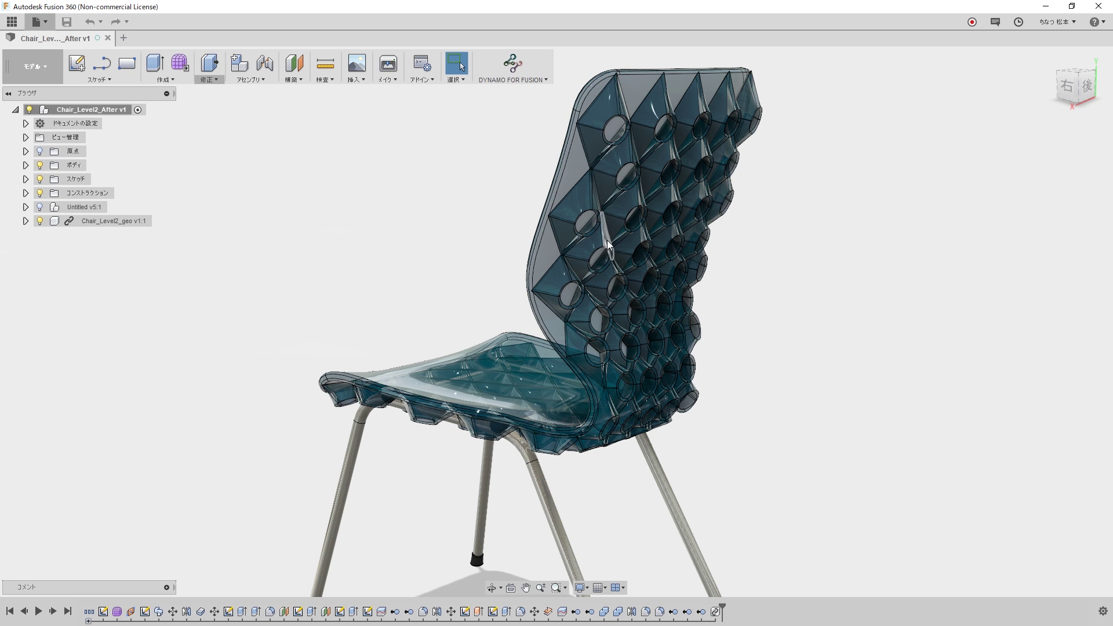
Pan around the graph and check which seat surface List.GetItemAtIndex outputs
{"action": "mouse_move", "coordinate": [738, 480]}
{"action": "middle_mouse_down", "text": "shift"}
{"action": "mouse_move", "coordinate": [718, 460]}
{"action": "mouse_move", "coordinate": [697, 481]}
{"action": "mouse_move", "coordinate": [577, 487]}
{"action": "mouse_move", "coordinate": [676, 472]}
{"action": "mouse_move", "coordinate": [775, 485]}
{"action": "mouse_move", "coordinate": [751, 477]}
{"action": "middle_mouse_up", "text": "shift"}
{"action": "key", "text": "Escape"}
{"action": "scroll", "coordinate": [676, 191], "scroll_direction": "up", "scroll_amount": 3}
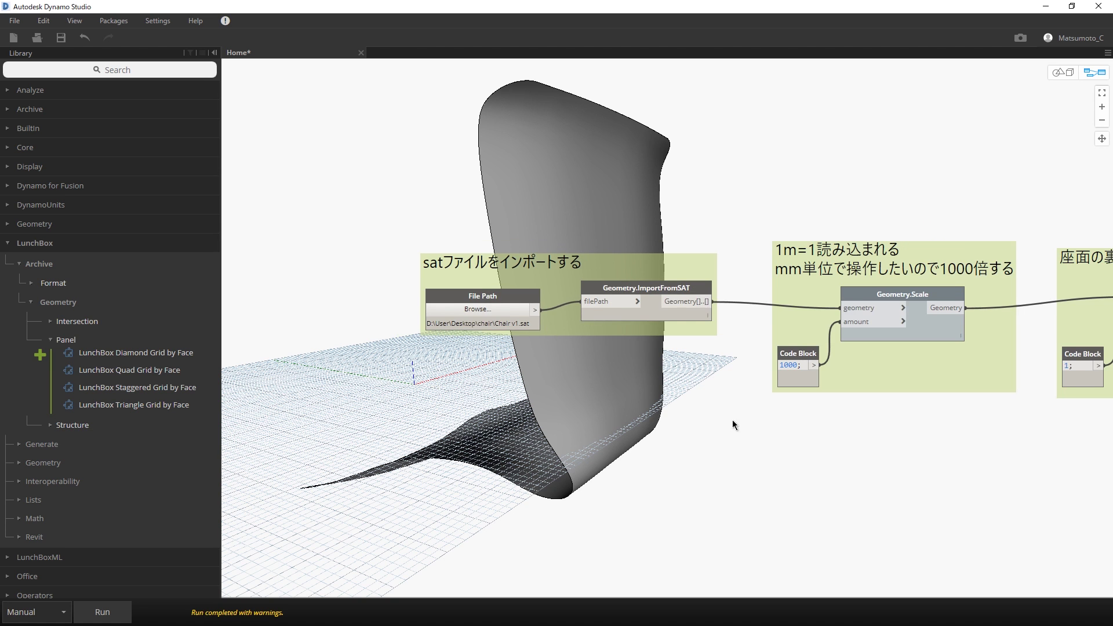
{"action": "scroll", "coordinate": [732, 420], "scroll_direction": "down", "scroll_amount": 2}
{"action": "middle_click_drag", "start_coordinate": [645, 392], "coordinate": [579, 365]}
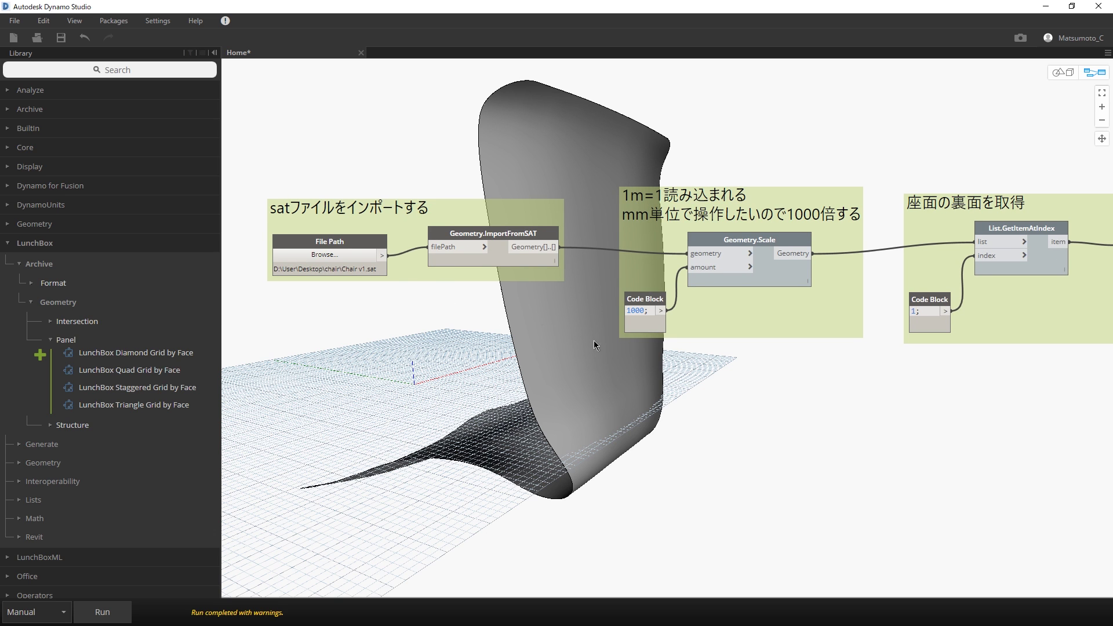
{"action": "middle_click_drag", "start_coordinate": [792, 406], "coordinate": [555, 410]}
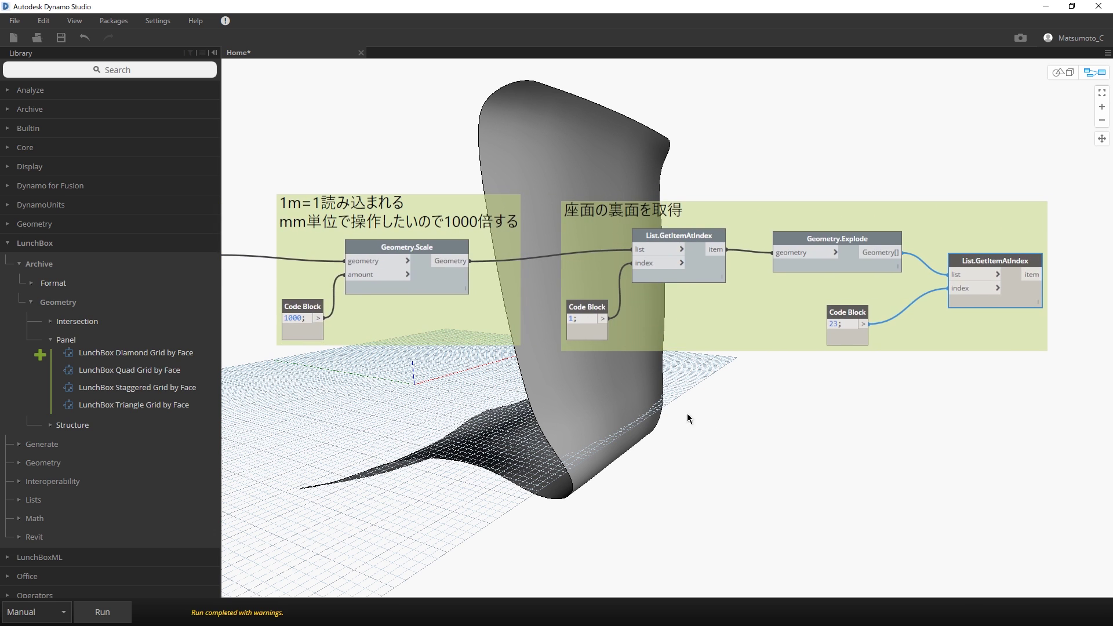
{"action": "middle_click_drag", "start_coordinate": [826, 411], "coordinate": [715, 408]}
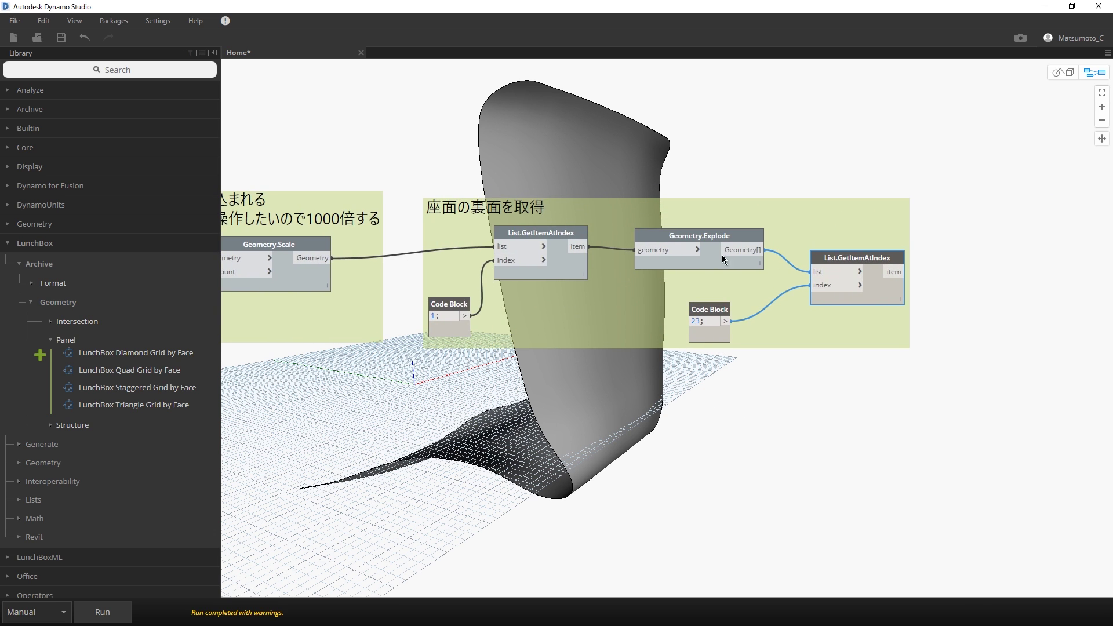
{"action": "mouse_move", "coordinate": [994, 260]}
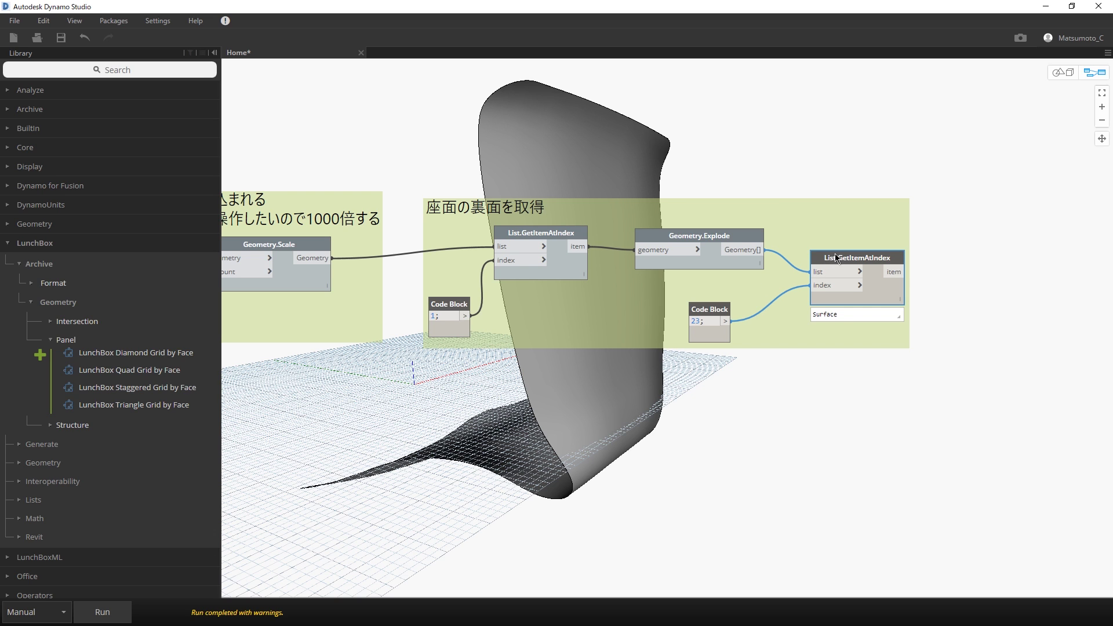
{"action": "middle_click_drag", "start_coordinate": [975, 278], "coordinate": [774, 277]}
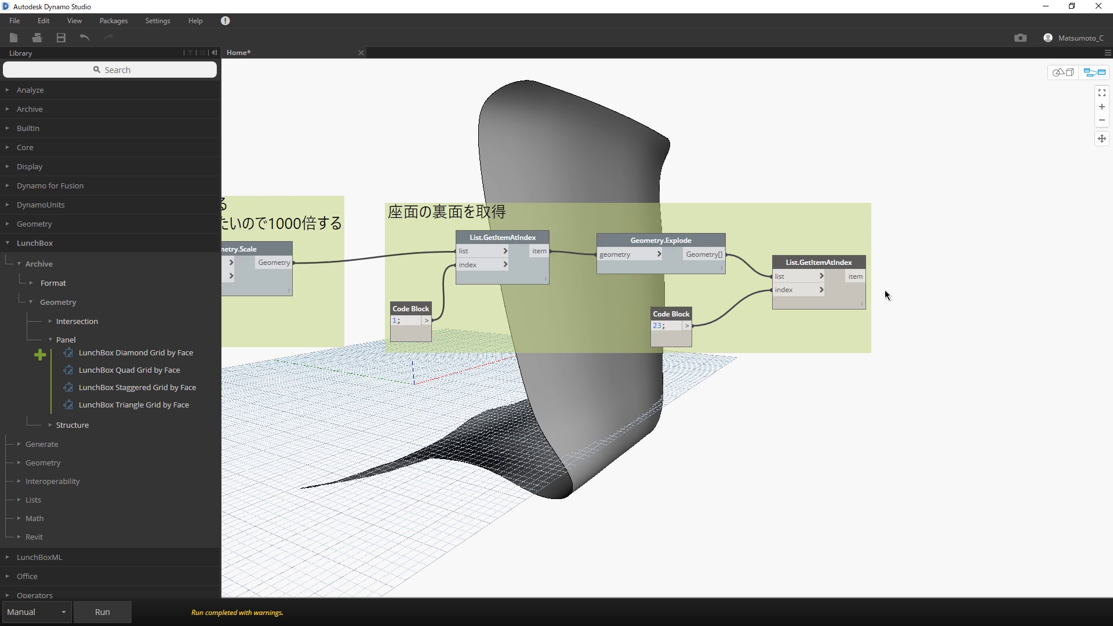
{"action": "left_click_drag", "start_coordinate": [667, 234], "coordinate": [650, 234]}
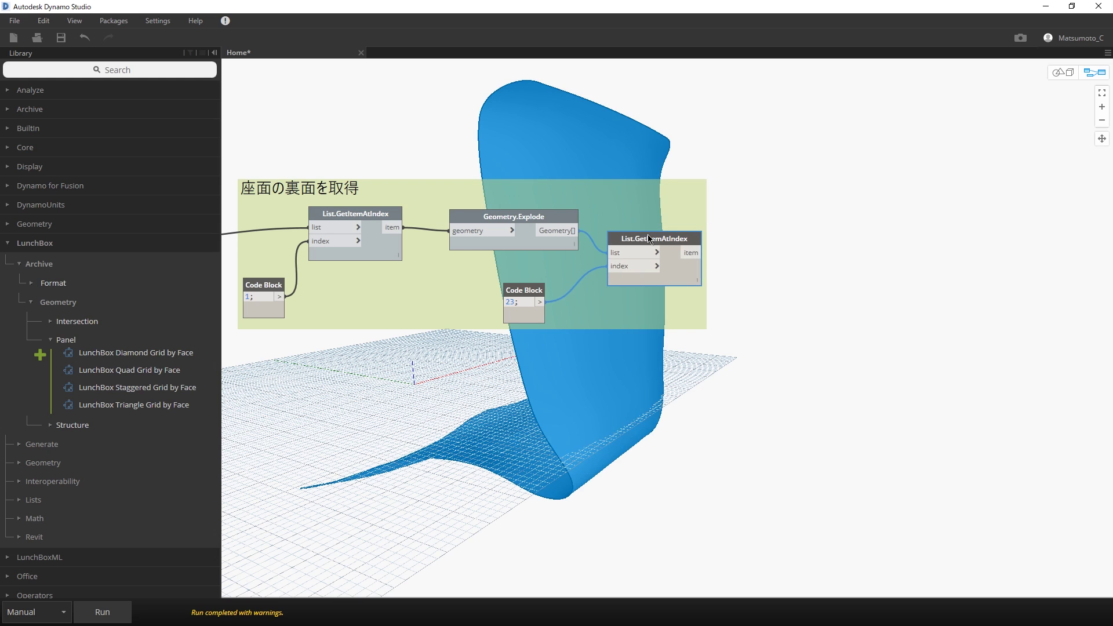
{"action": "left_click", "coordinate": [861, 219]}
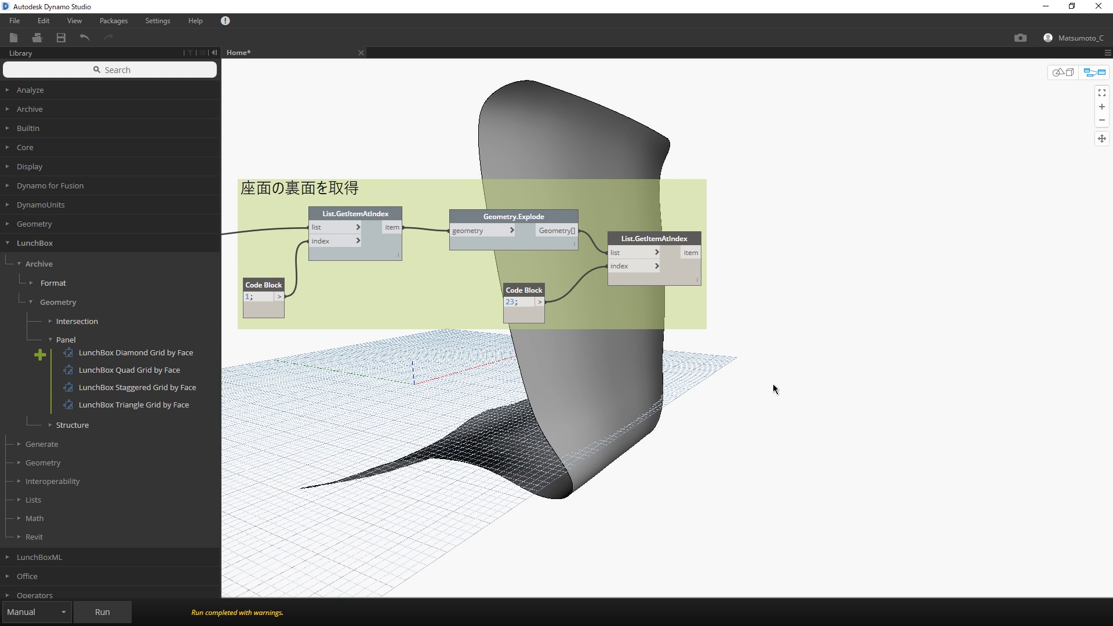
{"action": "middle_click_drag", "start_coordinate": [809, 312], "coordinate": [777, 274]}
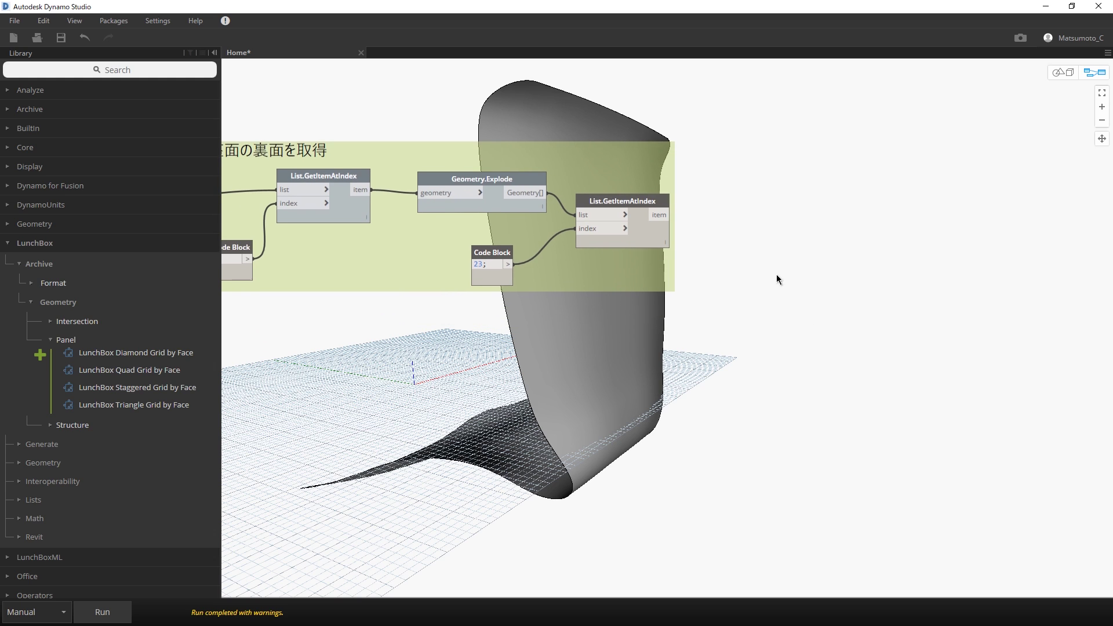
{"action": "left_click", "coordinate": [646, 202]}
{"action": "left_click", "coordinate": [773, 231]}
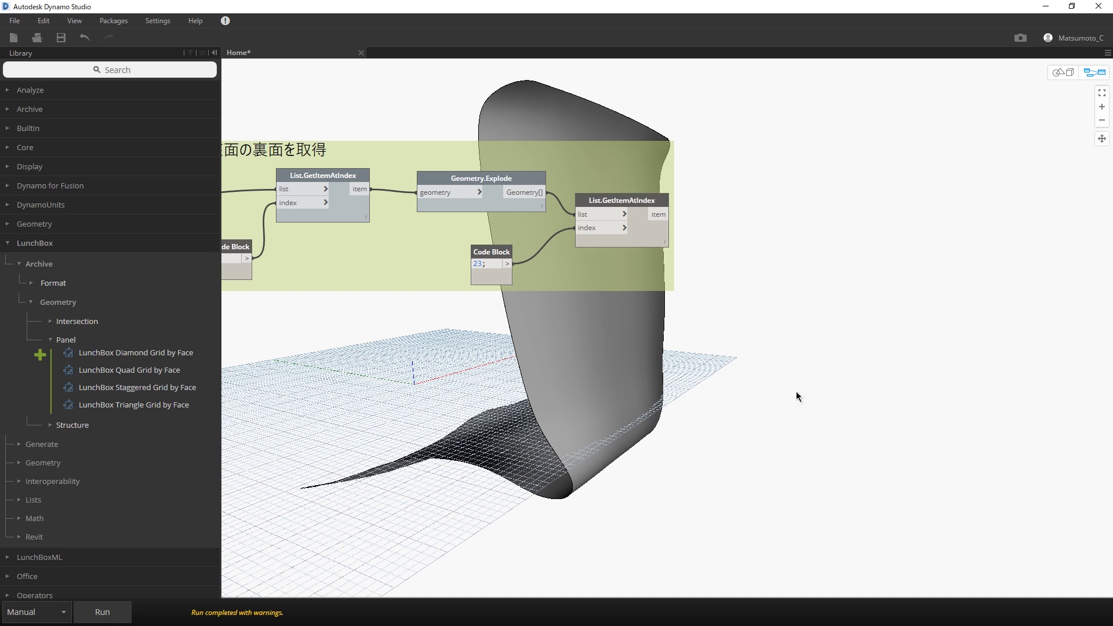
Add a Surface.Offset node and feed it the extracted seat surface
{"action": "right_click", "coordinate": [801, 331]}
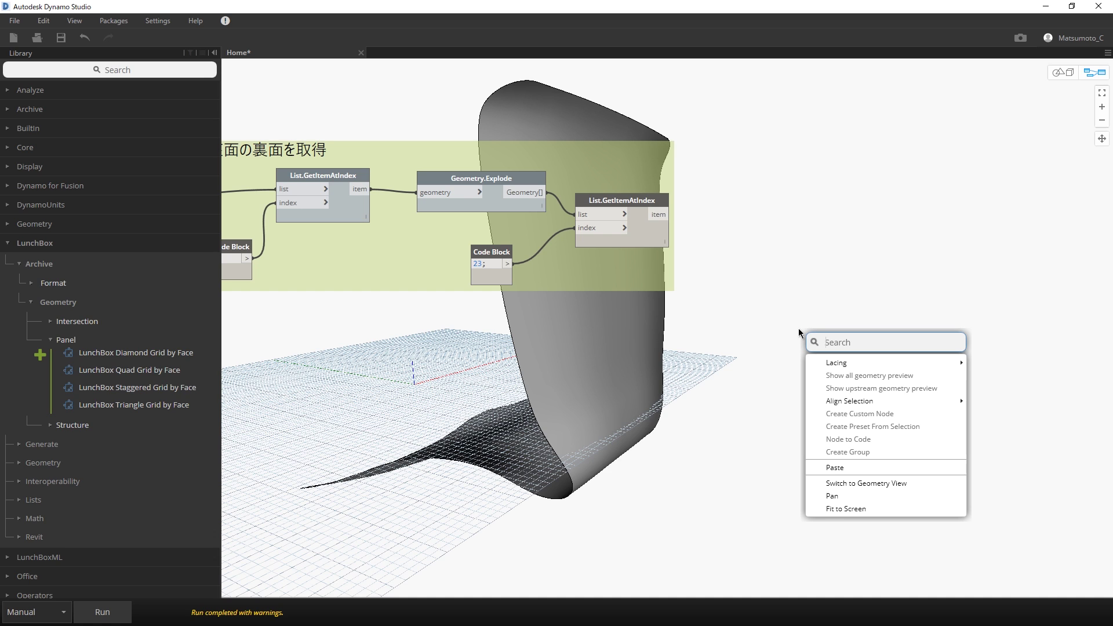
{"action": "type", "text": "offser"}
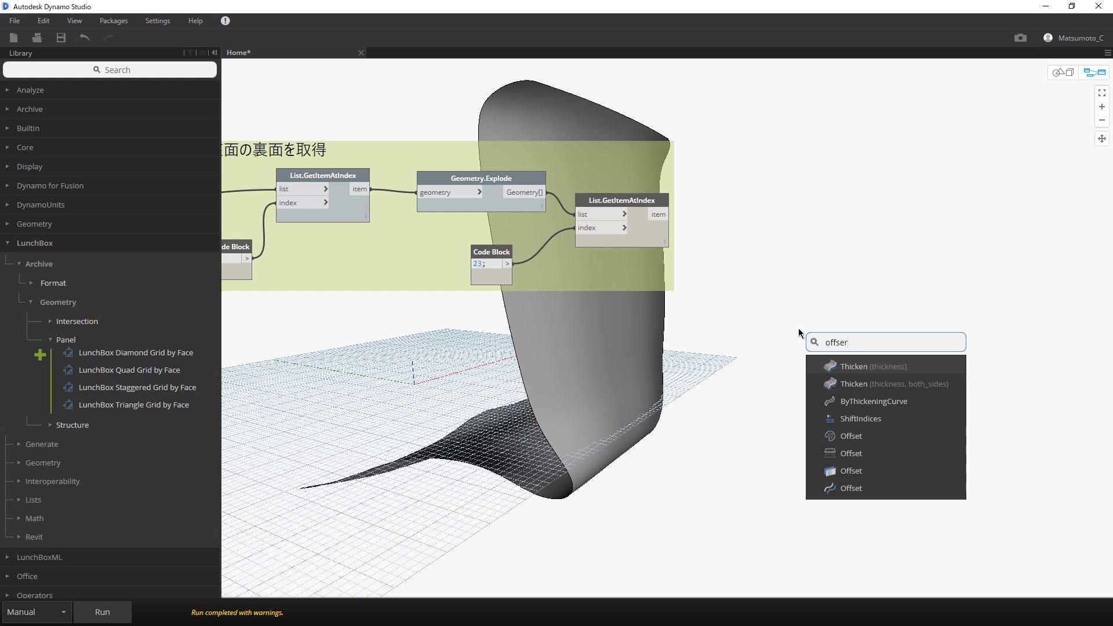
{"action": "key", "text": "BackSpace"}
{"action": "type", "text": "t"}
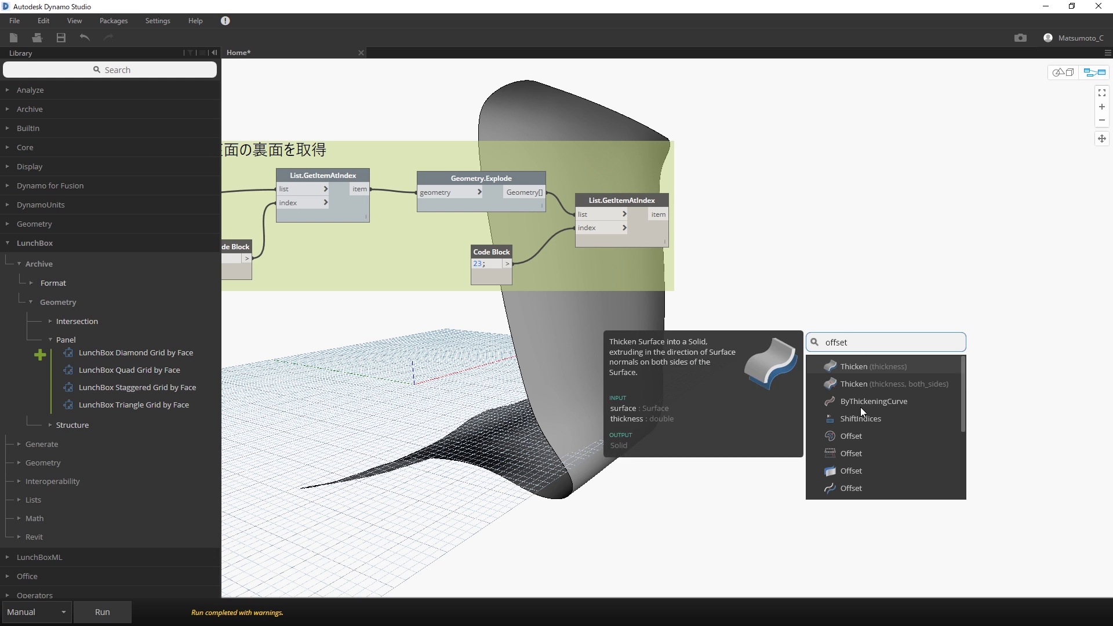
{"action": "left_click", "coordinate": [841, 474]}
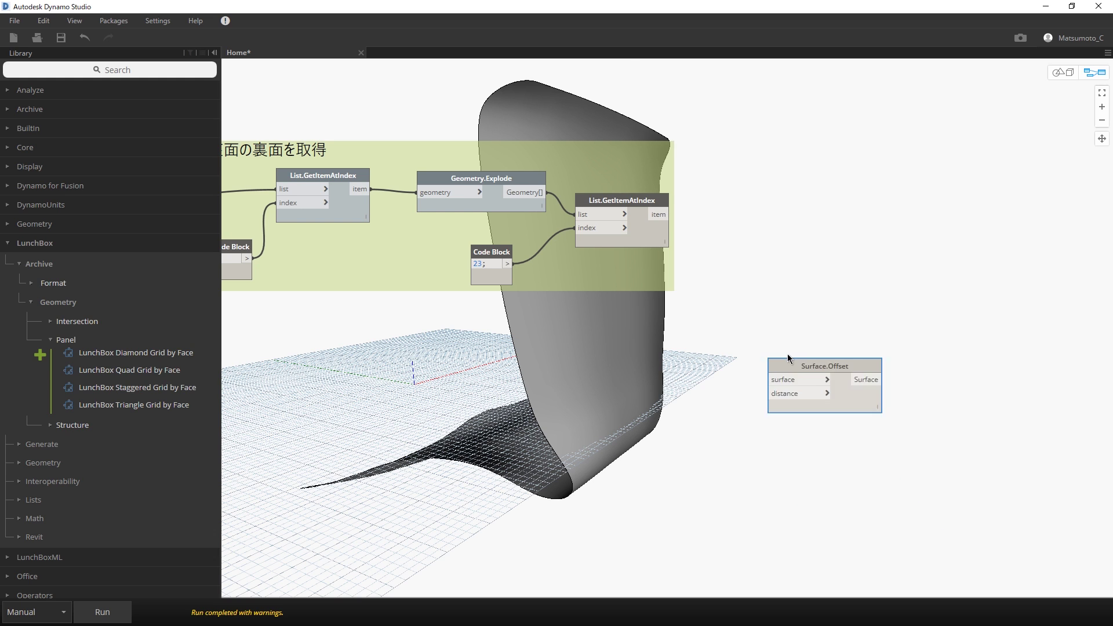
{"action": "left_click_drag", "start_coordinate": [868, 482], "coordinate": [749, 301]}
{"action": "scroll", "coordinate": [749, 301], "scroll_direction": "up", "scroll_amount": 3}
{"action": "left_click", "coordinate": [627, 166]}
{"action": "left_click", "coordinate": [732, 341]}
{"action": "left_click", "coordinate": [737, 474]}
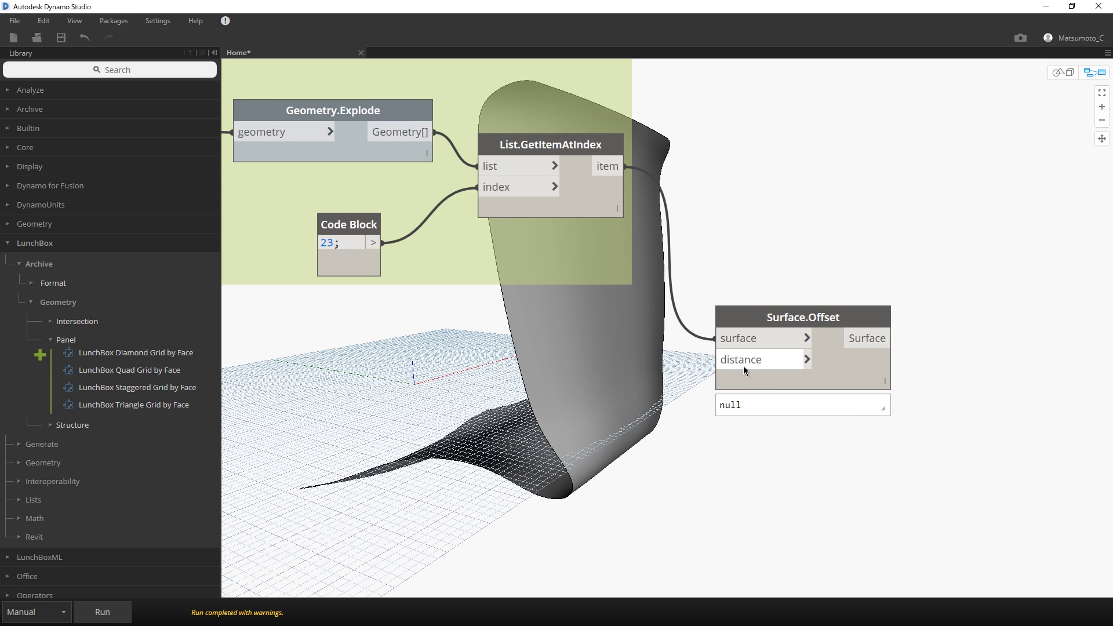
Set the offset distance to 3 with a code block and run the graph
{"action": "double_click", "coordinate": [569, 393]}
{"action": "type", "text": "3"}
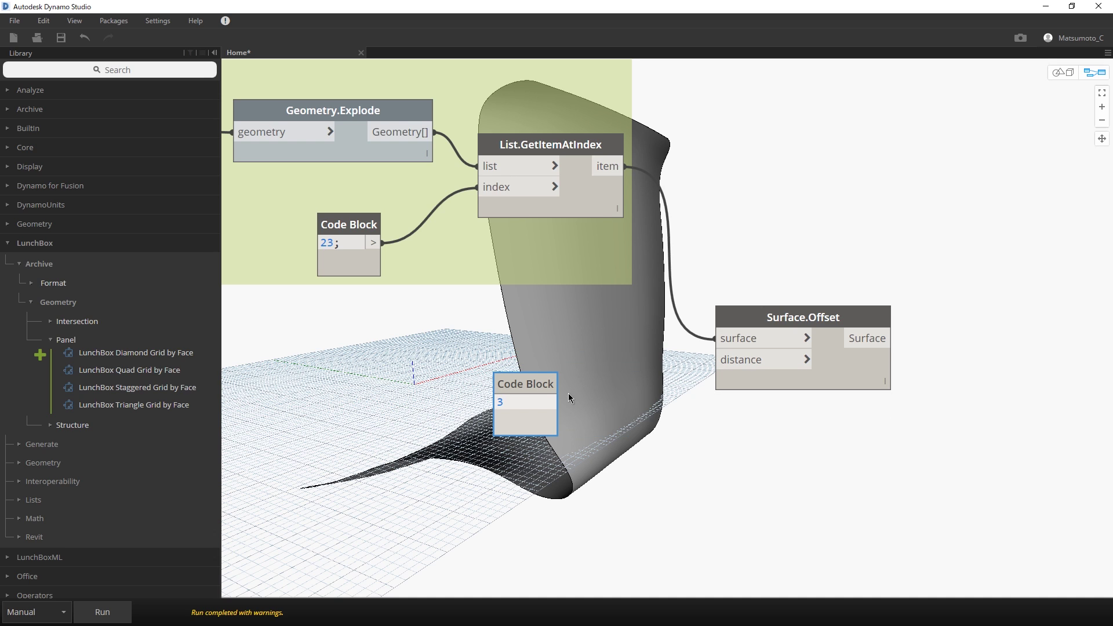
{"action": "left_click", "coordinate": [569, 393]}
{"action": "left_click", "coordinate": [550, 402]}
{"action": "left_click", "coordinate": [723, 363]}
{"action": "left_click", "coordinate": [81, 611]}
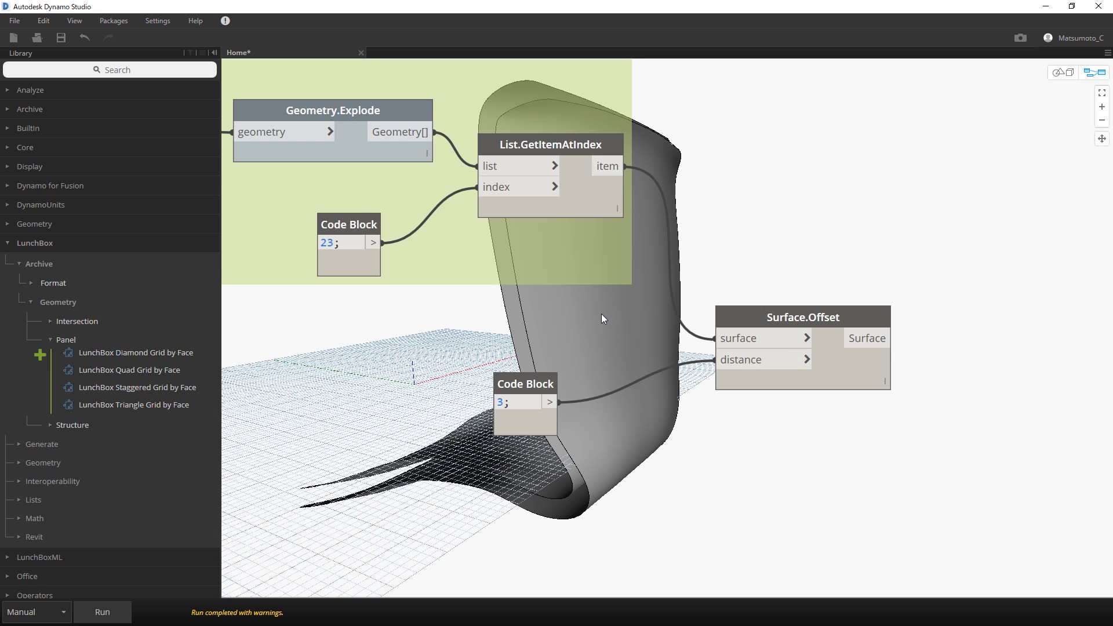
Orbit the 3D preview to inspect the offset surface, then return to the graph
{"action": "left_click", "coordinate": [1060, 72]}
{"action": "mouse_move", "coordinate": [680, 253]}
{"action": "right_mouse_down"}
{"action": "mouse_move", "coordinate": [713, 242]}
{"action": "mouse_move", "coordinate": [715, 256]}
{"action": "right_mouse_up"}
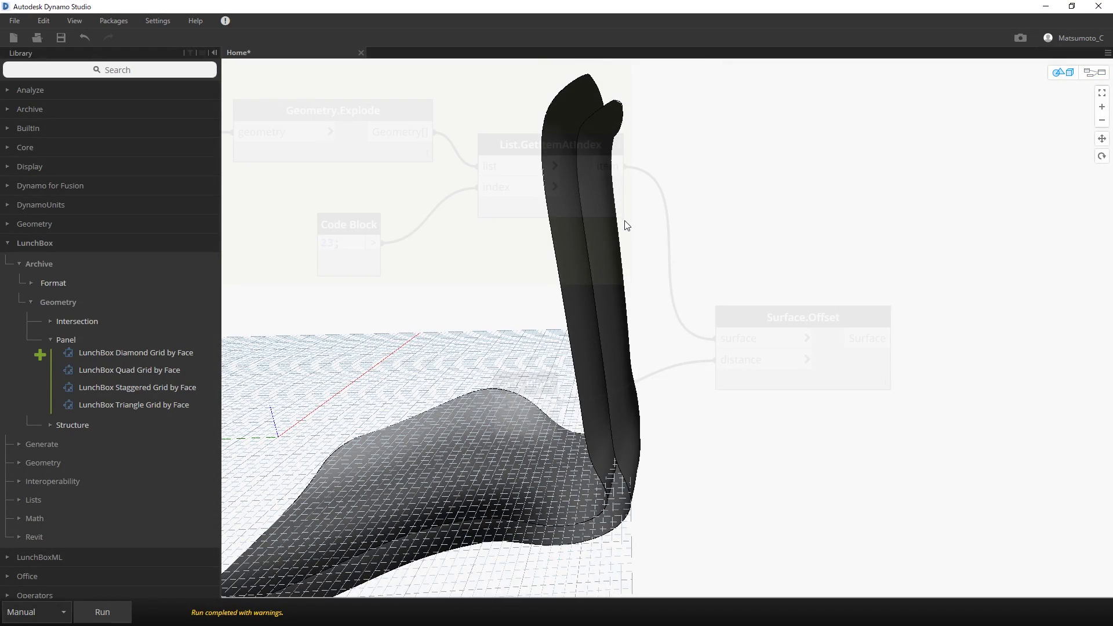
{"action": "mouse_move", "coordinate": [689, 240]}
{"action": "right_mouse_down"}
{"action": "mouse_move", "coordinate": [691, 253]}
{"action": "mouse_move", "coordinate": [677, 258]}
{"action": "right_mouse_up"}
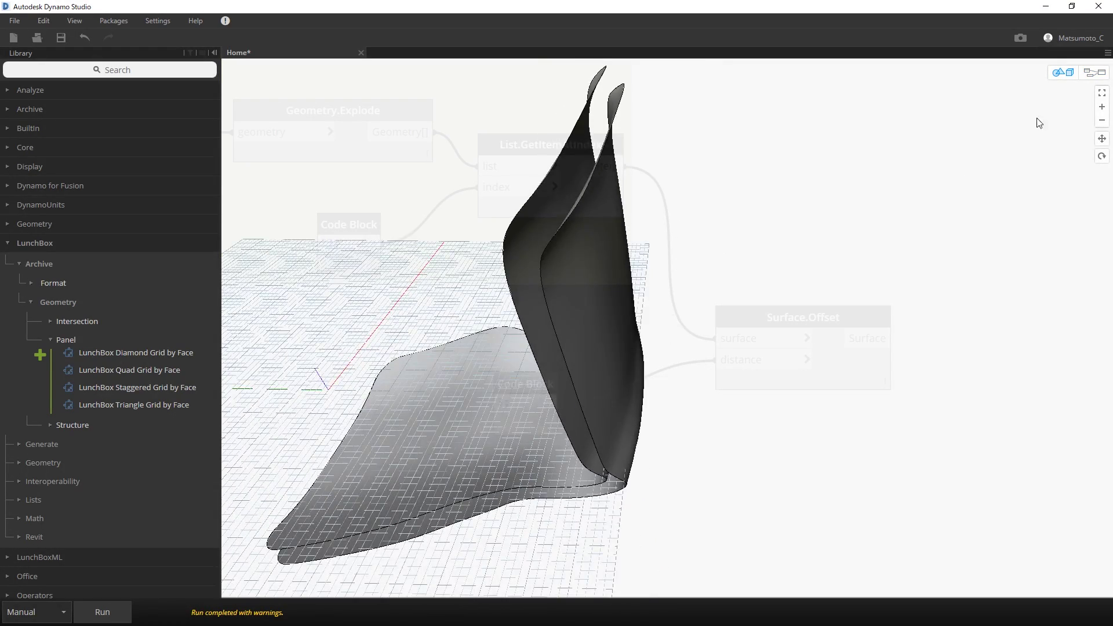
{"action": "left_click", "coordinate": [1092, 73]}
{"action": "scroll", "coordinate": [894, 228], "scroll_direction": "down", "scroll_amount": 1}
{"action": "middle_click_drag", "start_coordinate": [895, 229], "coordinate": [646, 232]}
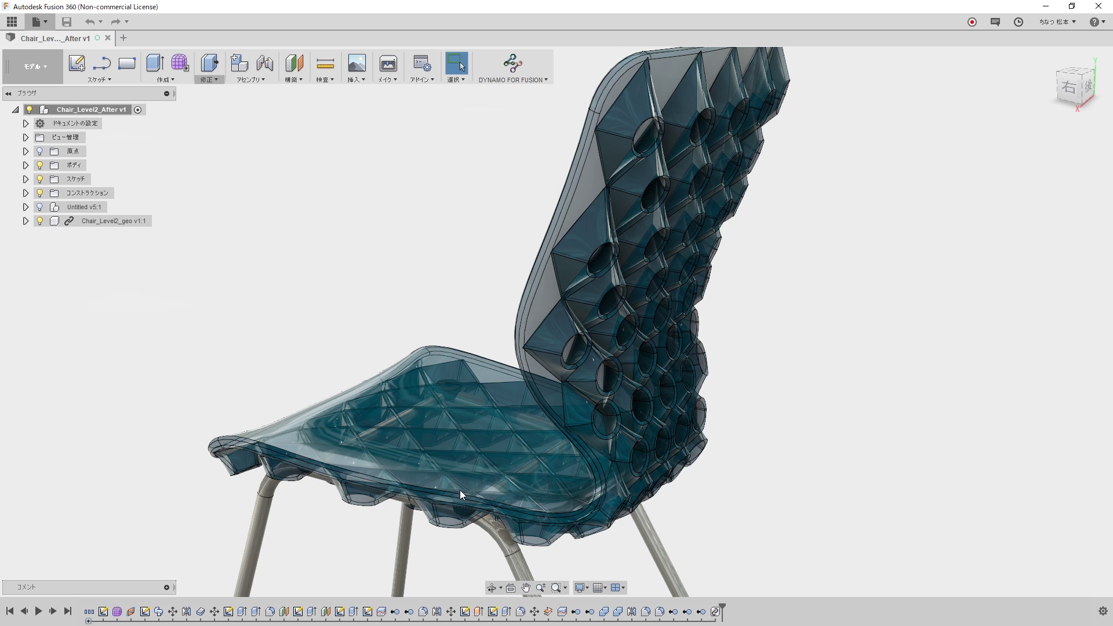
{"action": "mouse_move", "coordinate": [649, 96]}
{"action": "middle_mouse_down", "text": "shift"}
{"action": "mouse_move", "coordinate": [659, 72]}
{"action": "mouse_move", "coordinate": [633, 106]}
{"action": "middle_mouse_up", "text": "shift"}
{"action": "scroll", "coordinate": [597, 155], "scroll_direction": "up", "scroll_amount": 3}
{"action": "scroll", "coordinate": [548, 249], "scroll_direction": "up", "scroll_amount": 2}
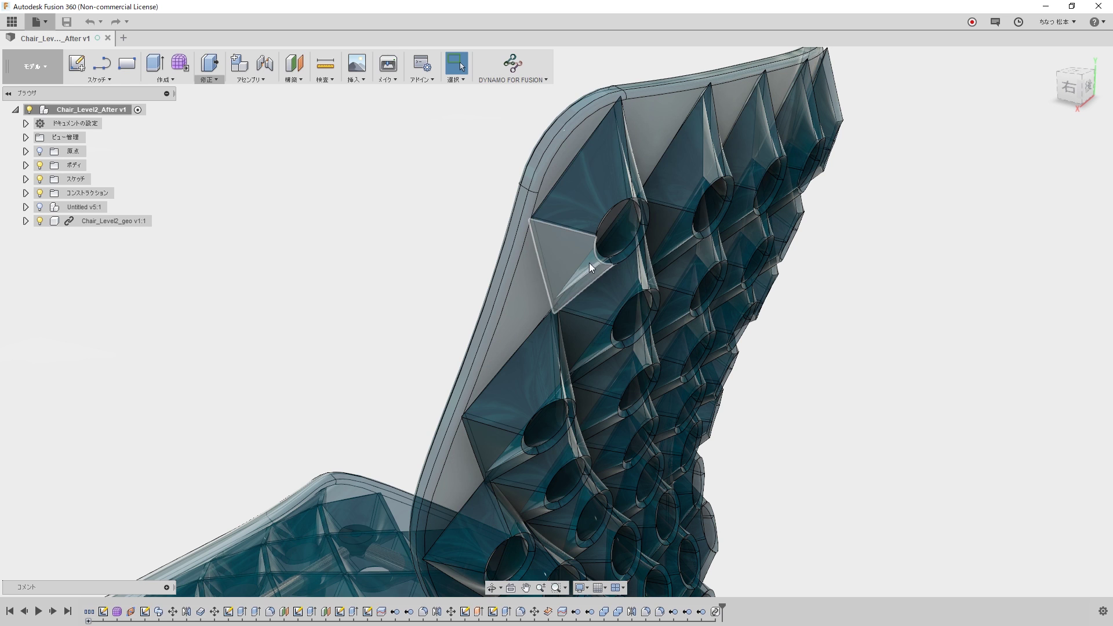
{"action": "key", "text": "alt+Tab"}
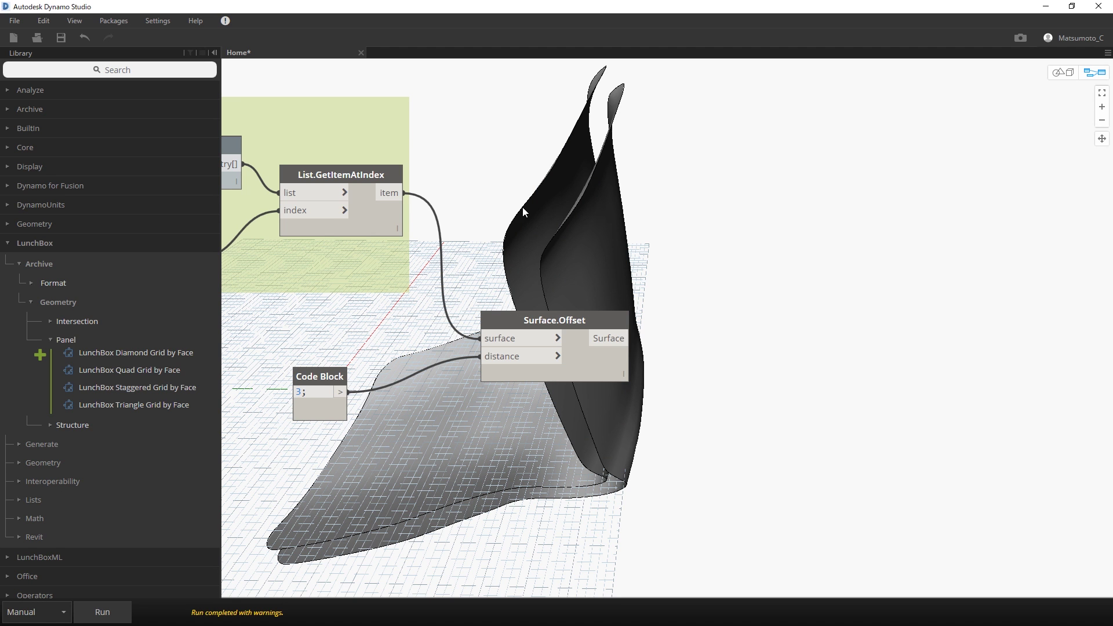
Place an unconnected LunchBox Diamond Grid by Face node beside Surface.Offset
{"action": "left_click", "coordinate": [402, 178]}
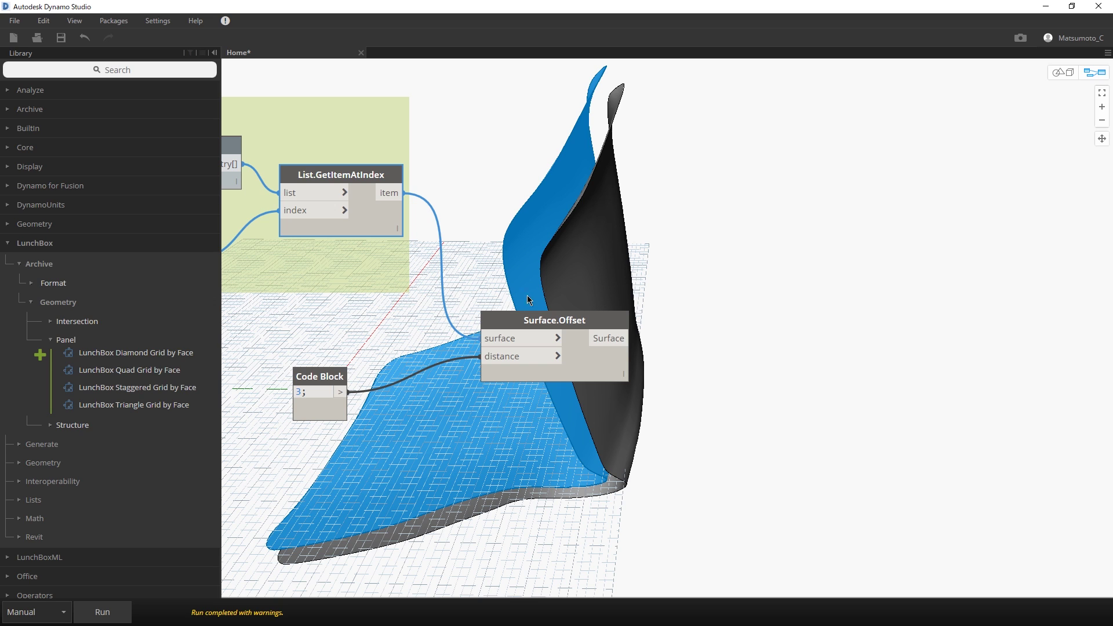
{"action": "left_click", "coordinate": [749, 237]}
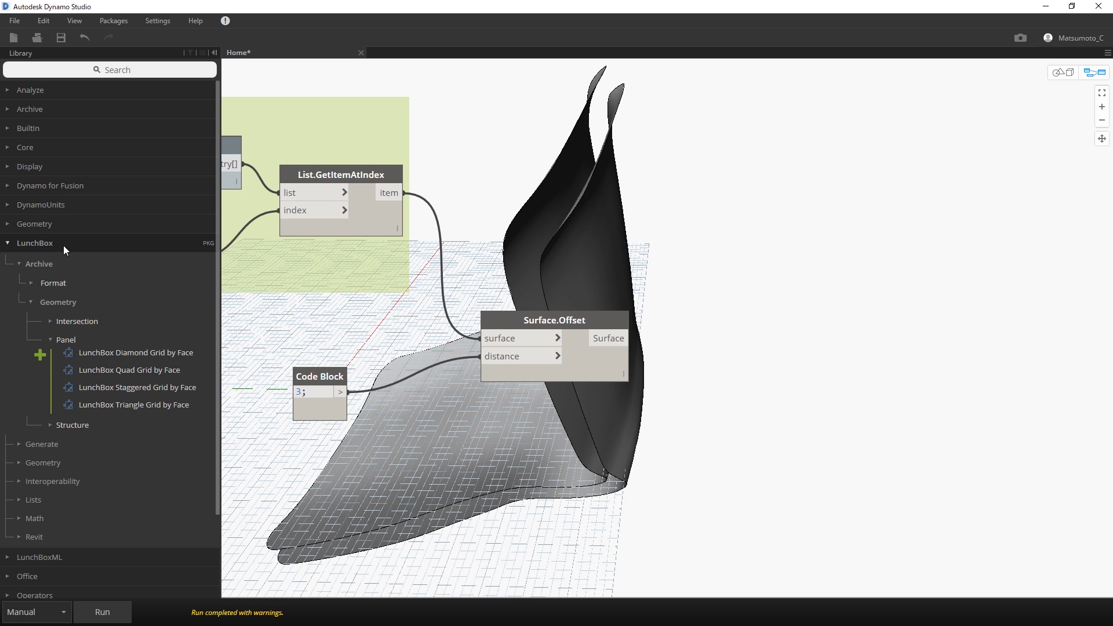
{"action": "mouse_move", "coordinate": [135, 352]}
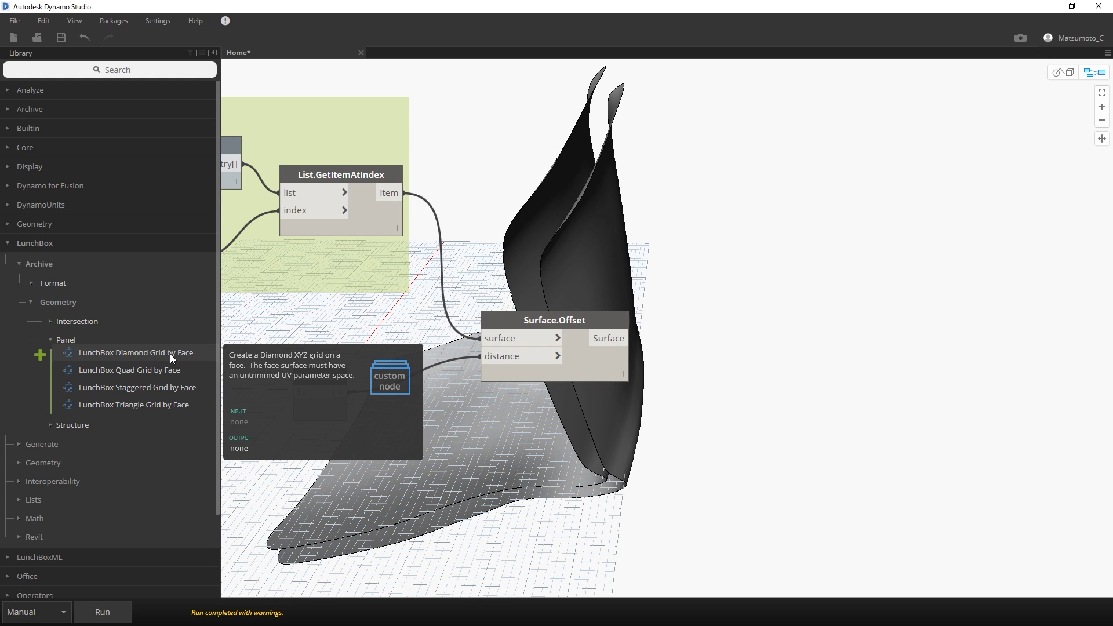
{"action": "left_click", "coordinate": [124, 353]}
{"action": "left_click_drag", "start_coordinate": [716, 311], "coordinate": [838, 211]}
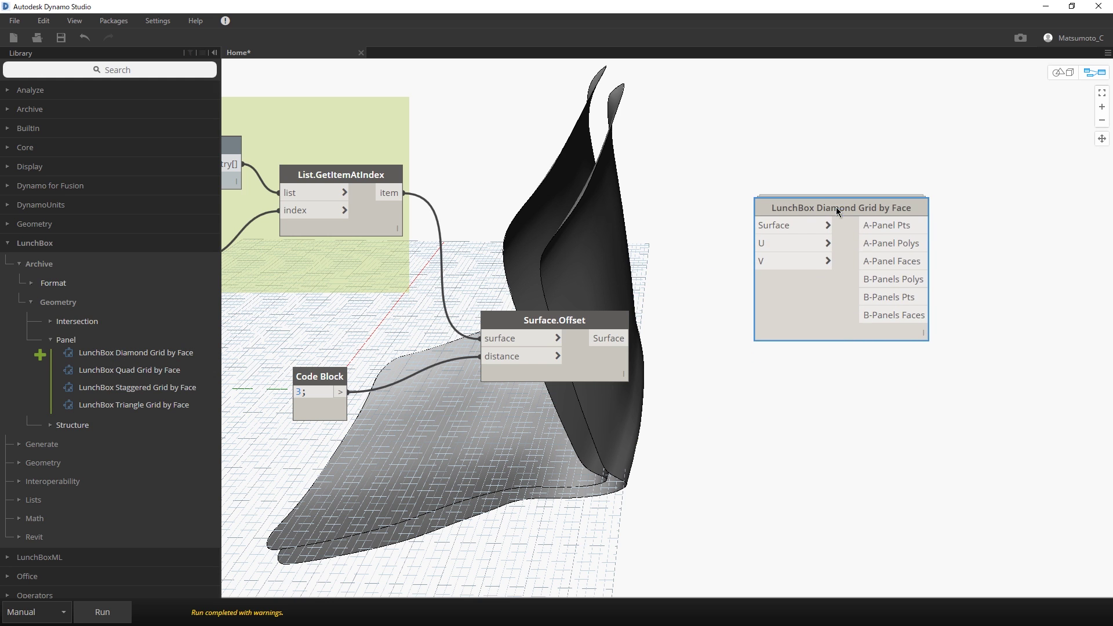
{"action": "scroll", "coordinate": [822, 269], "scroll_direction": "up", "scroll_amount": 2}
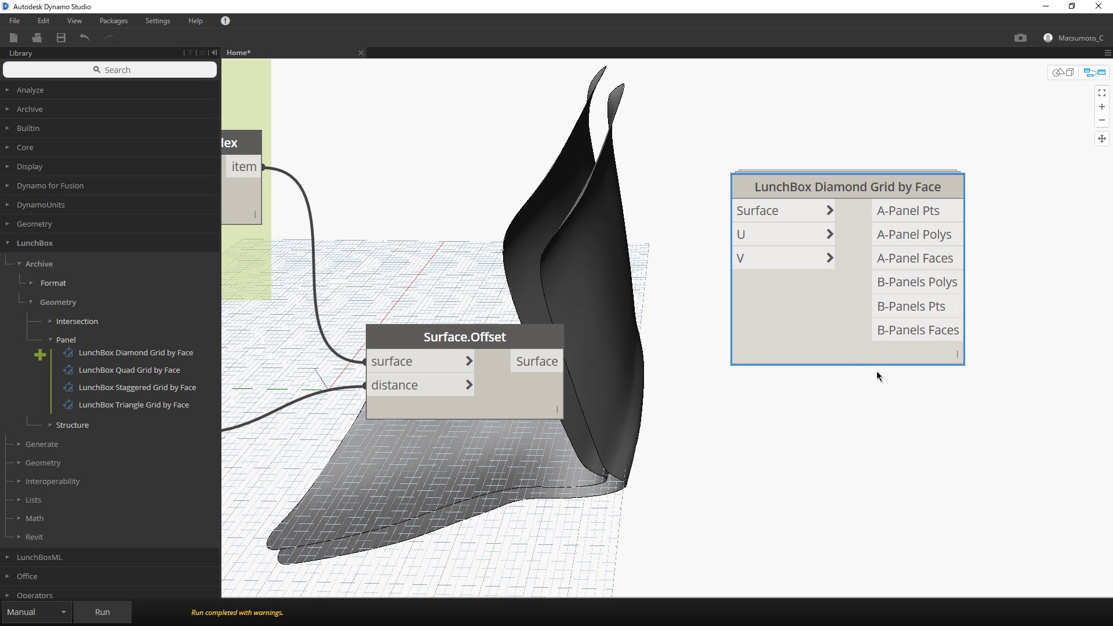
{"action": "middle_click_drag", "start_coordinate": [773, 317], "coordinate": [836, 317]}
Wire the extracted seat surface into the Diamond Grid node's Surface input
{"action": "left_click", "coordinate": [321, 174]}
{"action": "left_click", "coordinate": [805, 210]}
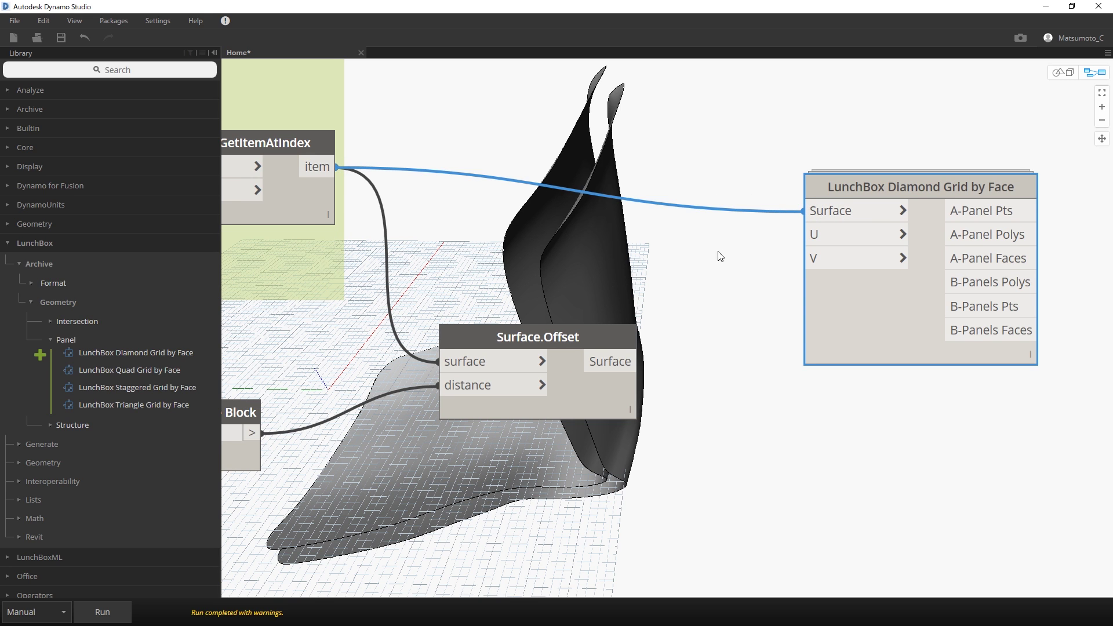
{"action": "middle_click_drag", "start_coordinate": [778, 357], "coordinate": [521, 354]}
{"action": "left_click_drag", "start_coordinate": [695, 182], "coordinate": [833, 175]}
Feed U 10 and V 20 from a code block and run to draw diamond panels
{"action": "double_click", "coordinate": [470, 281]}
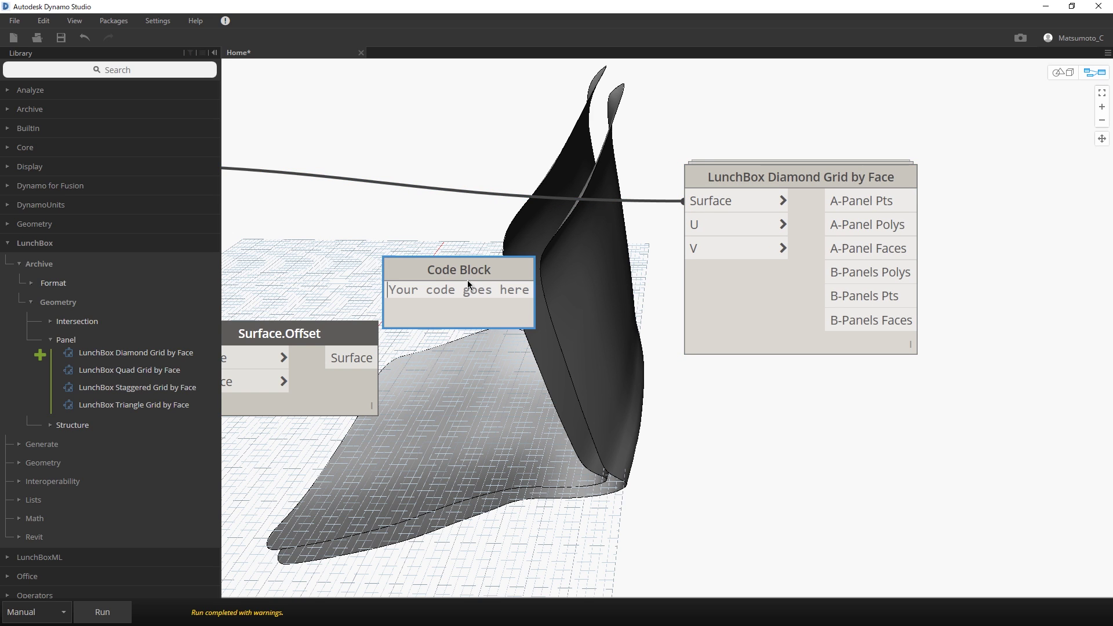
{"action": "type", "text": "10"}
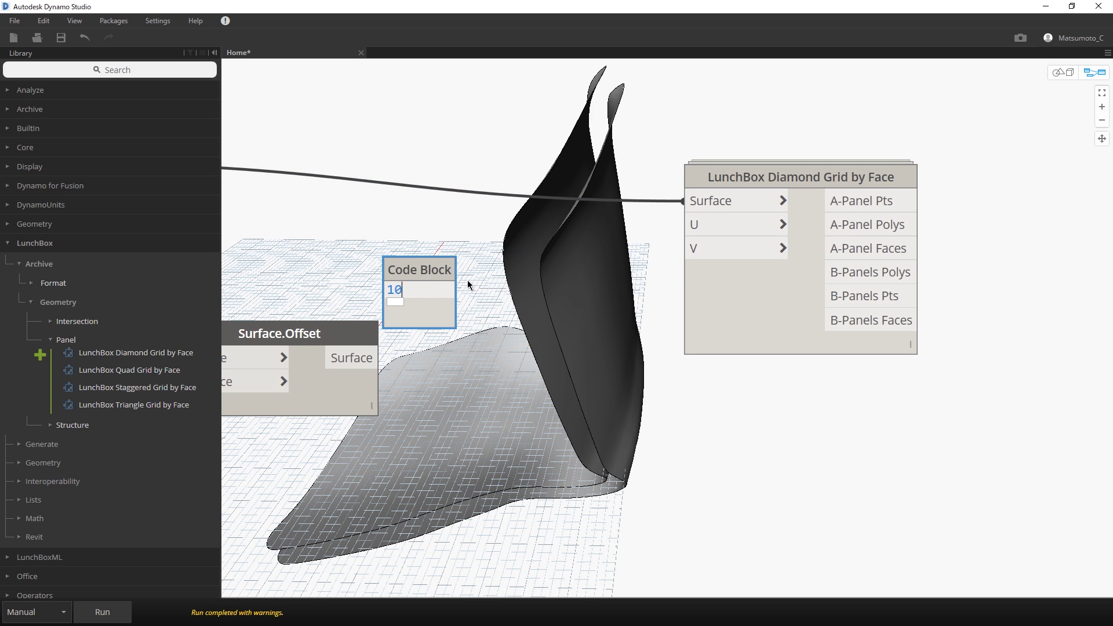
{"action": "type", "text": ";"}
{"action": "key", "text": "Return"}
{"action": "type", "text": "20"}
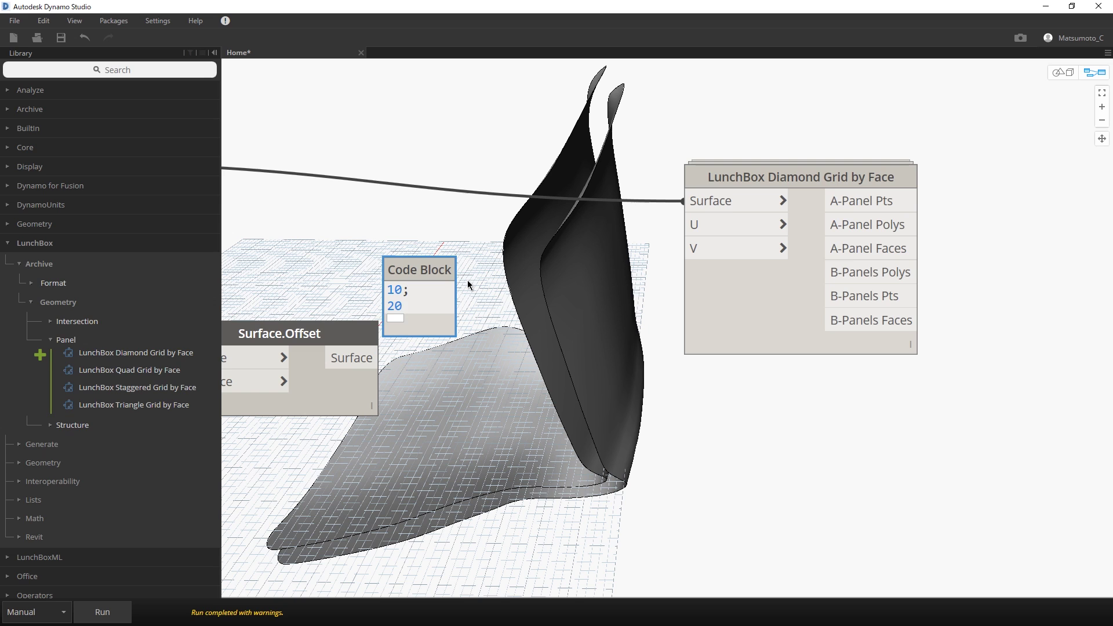
{"action": "type", "text": ";"}
{"action": "mouse_move", "coordinate": [453, 259]}
{"action": "left_mouse_down"}
{"action": "mouse_move", "coordinate": [542, 278]}
{"action": "mouse_move", "coordinate": [685, 225]}
{"action": "left_mouse_up"}
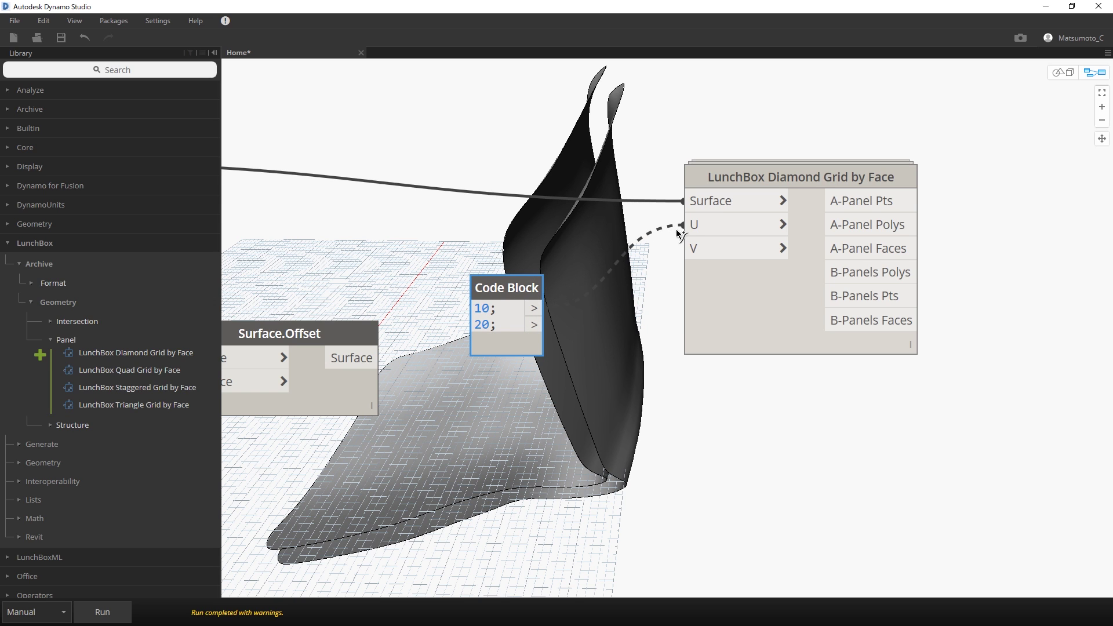
{"action": "left_click_drag", "start_coordinate": [534, 325], "coordinate": [684, 249]}
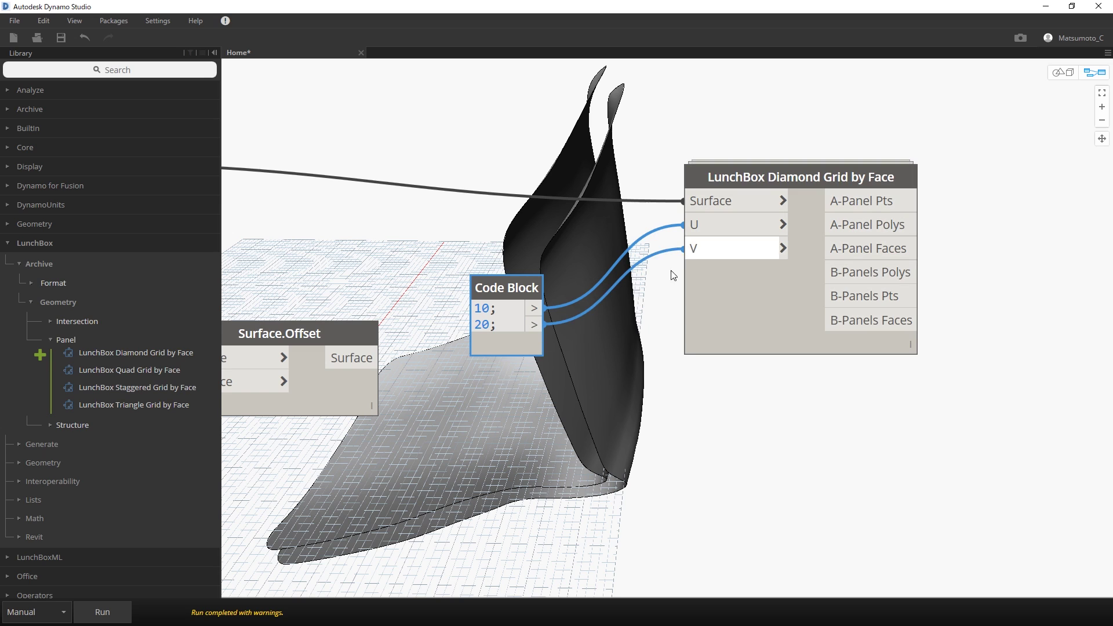
{"action": "left_click", "coordinate": [102, 612]}
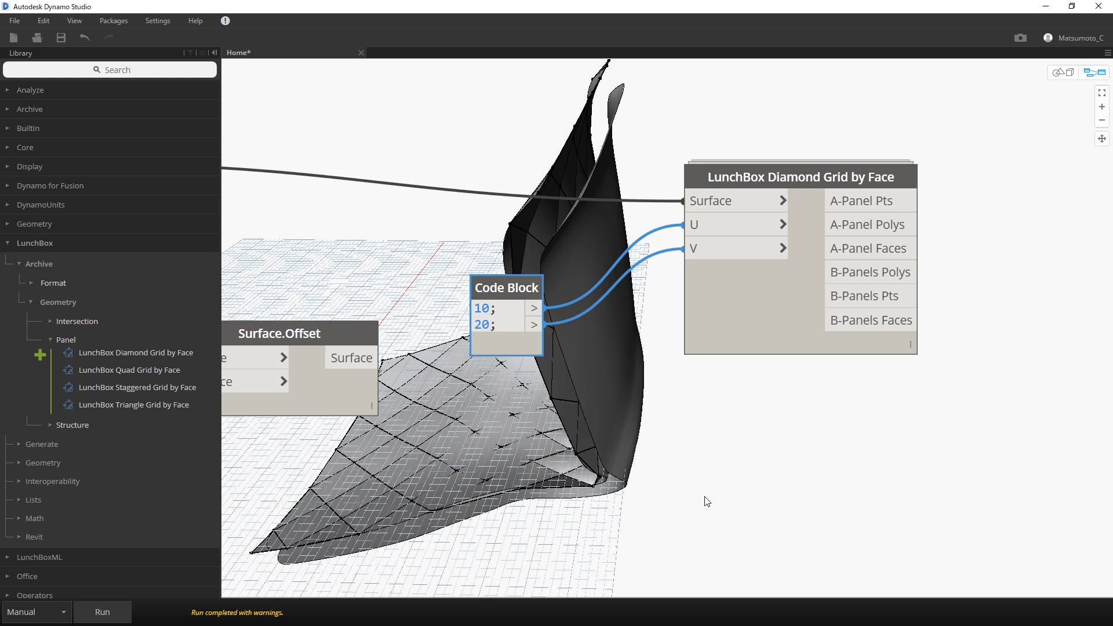
{"action": "middle_click_drag", "start_coordinate": [800, 423], "coordinate": [938, 435]}
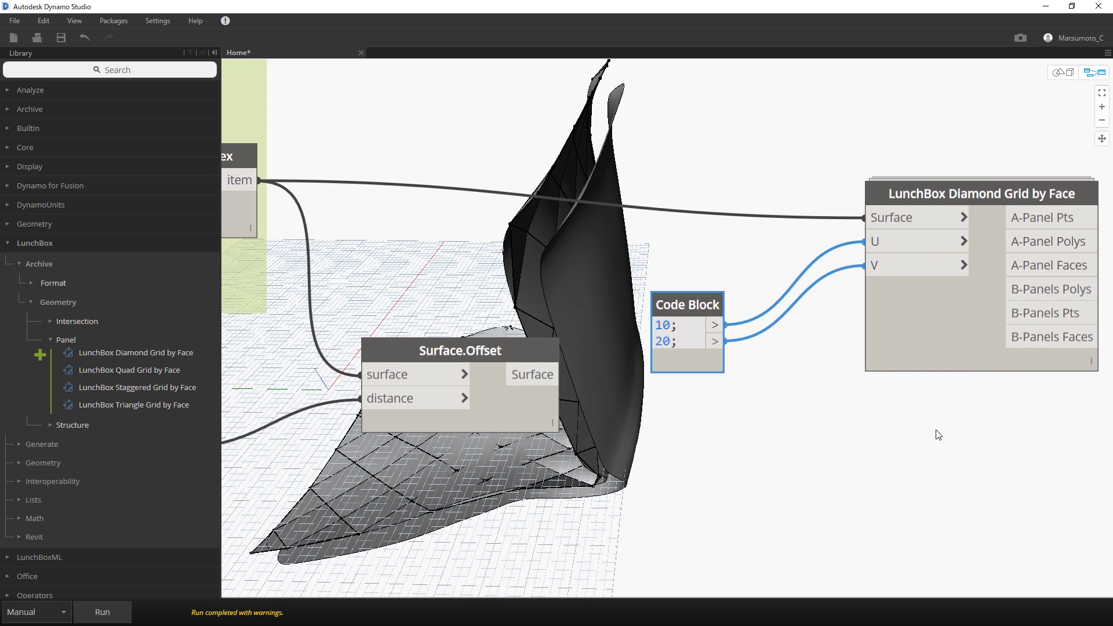
Turn off the geometry preview of the List.GetItemAtIndex node
{"action": "middle_click_drag", "start_coordinate": [607, 287], "coordinate": [749, 296]}
{"action": "middle_click_drag", "start_coordinate": [648, 310], "coordinate": [647, 329]}
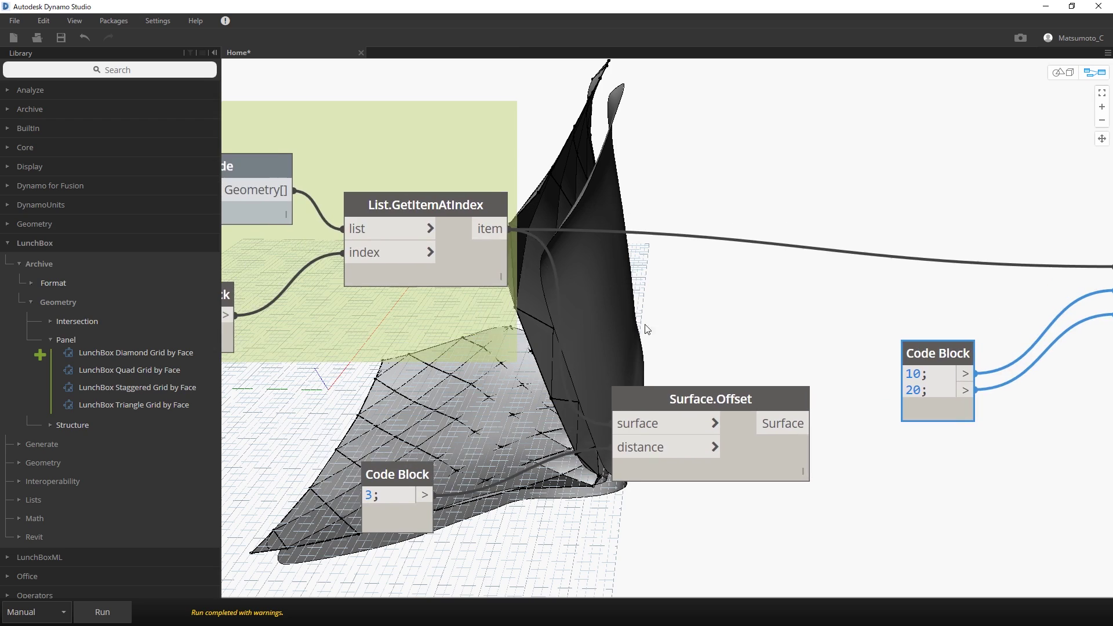
{"action": "left_click", "coordinate": [451, 206]}
{"action": "right_click", "coordinate": [452, 205]}
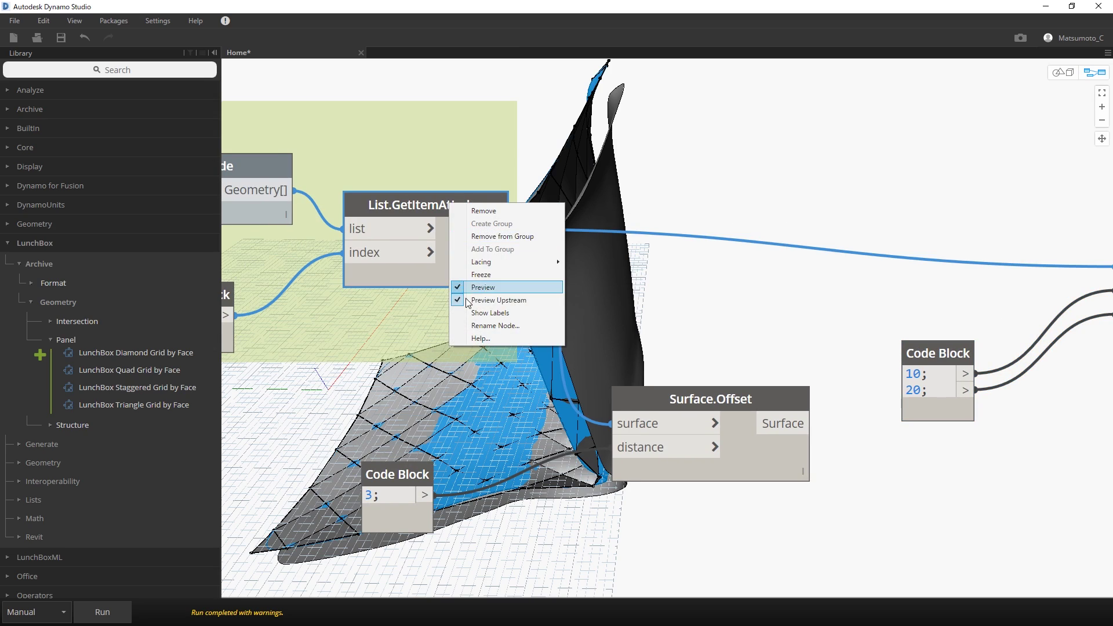
{"action": "left_click", "coordinate": [463, 289]}
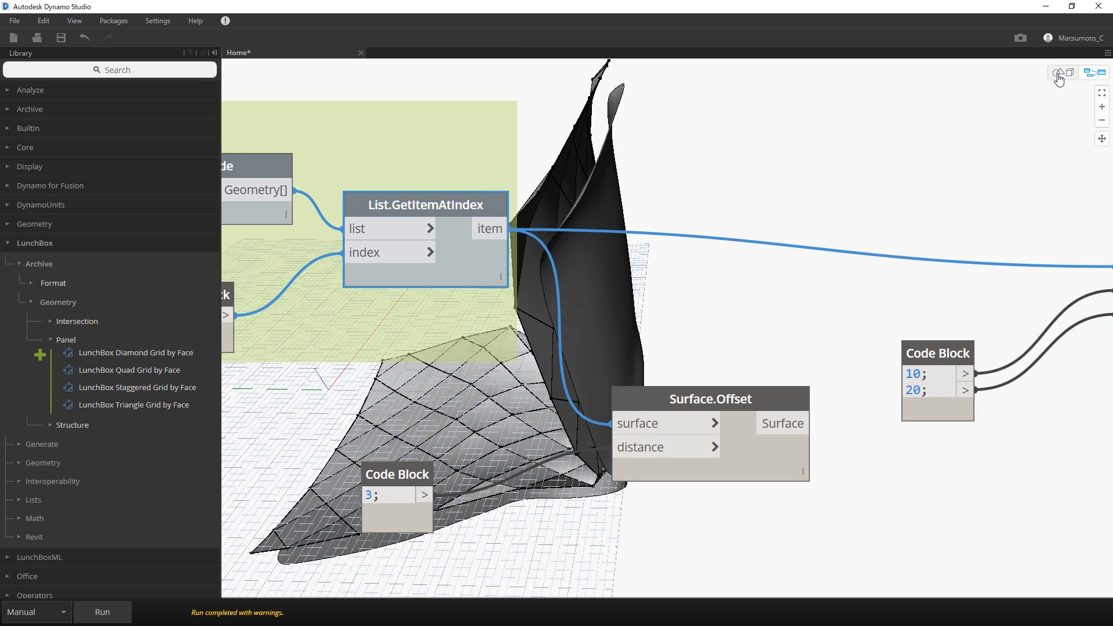
Orbit the 3D view around the diamond-panelled seat, then return to the graph
{"action": "left_click", "coordinate": [1061, 72]}
{"action": "scroll", "coordinate": [691, 251], "scroll_direction": "up", "scroll_amount": 5}
{"action": "scroll", "coordinate": [723, 219], "scroll_direction": "up", "scroll_amount": 3}
{"action": "scroll", "coordinate": [725, 218], "scroll_direction": "down", "scroll_amount": 2}
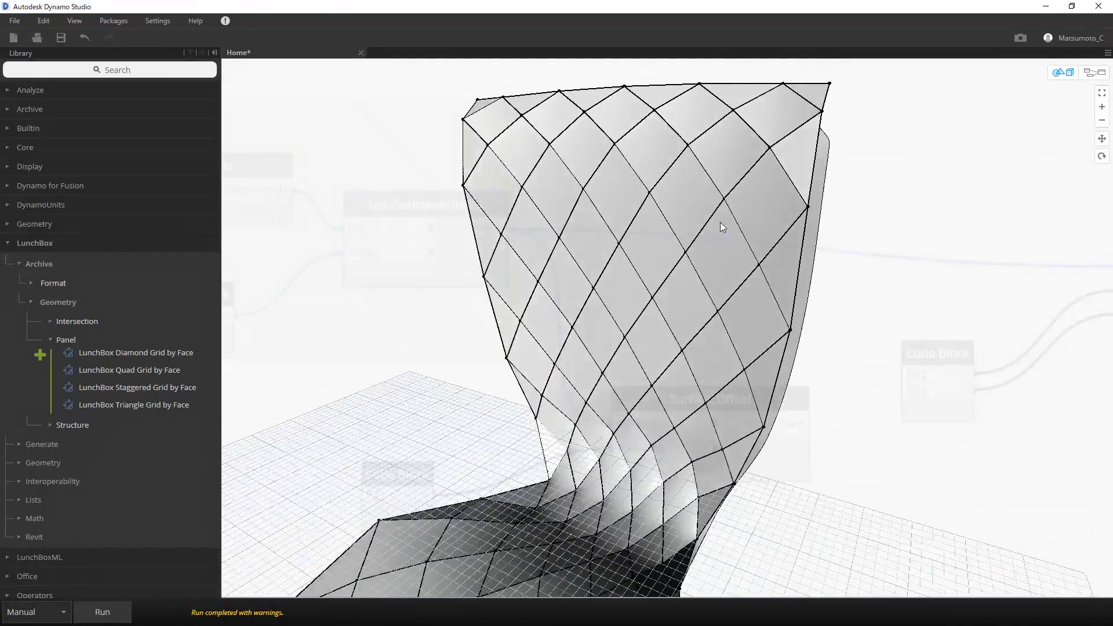
{"action": "scroll", "coordinate": [720, 221], "scroll_direction": "down", "scroll_amount": 4}
{"action": "mouse_move", "coordinate": [722, 294]}
{"action": "right_mouse_down"}
{"action": "mouse_move", "coordinate": [708, 306]}
{"action": "mouse_move", "coordinate": [687, 391]}
{"action": "mouse_move", "coordinate": [716, 422]}
{"action": "mouse_move", "coordinate": [699, 419]}
{"action": "mouse_move", "coordinate": [721, 417]}
{"action": "right_mouse_up"}
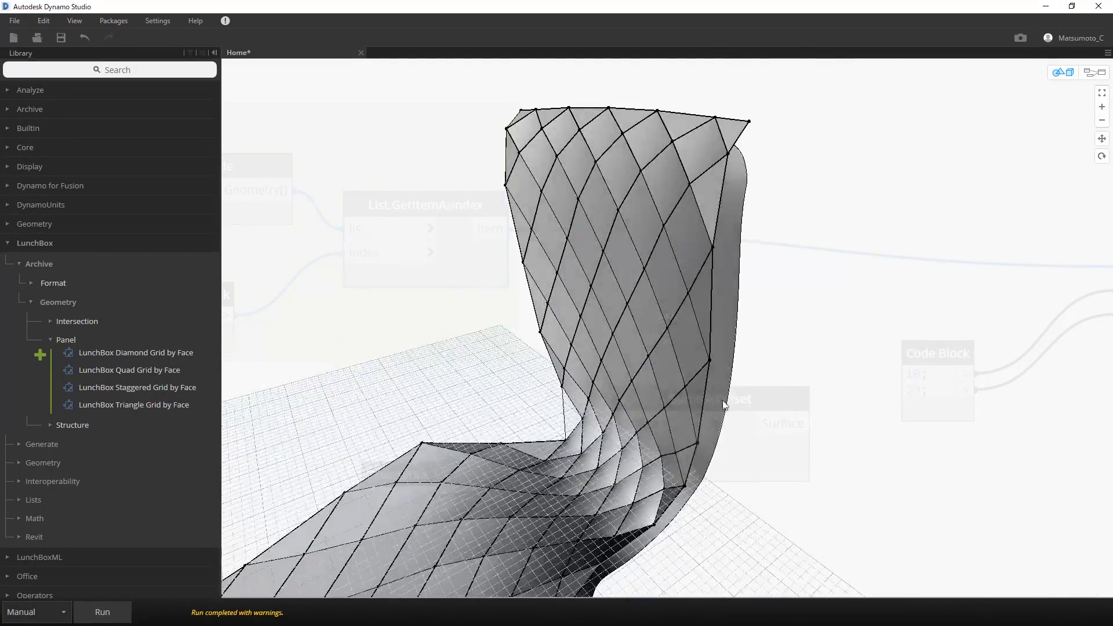
{"action": "mouse_move", "coordinate": [897, 308]}
{"action": "right_mouse_down"}
{"action": "mouse_move", "coordinate": [783, 323]}
{"action": "mouse_move", "coordinate": [918, 260]}
{"action": "right_mouse_up"}
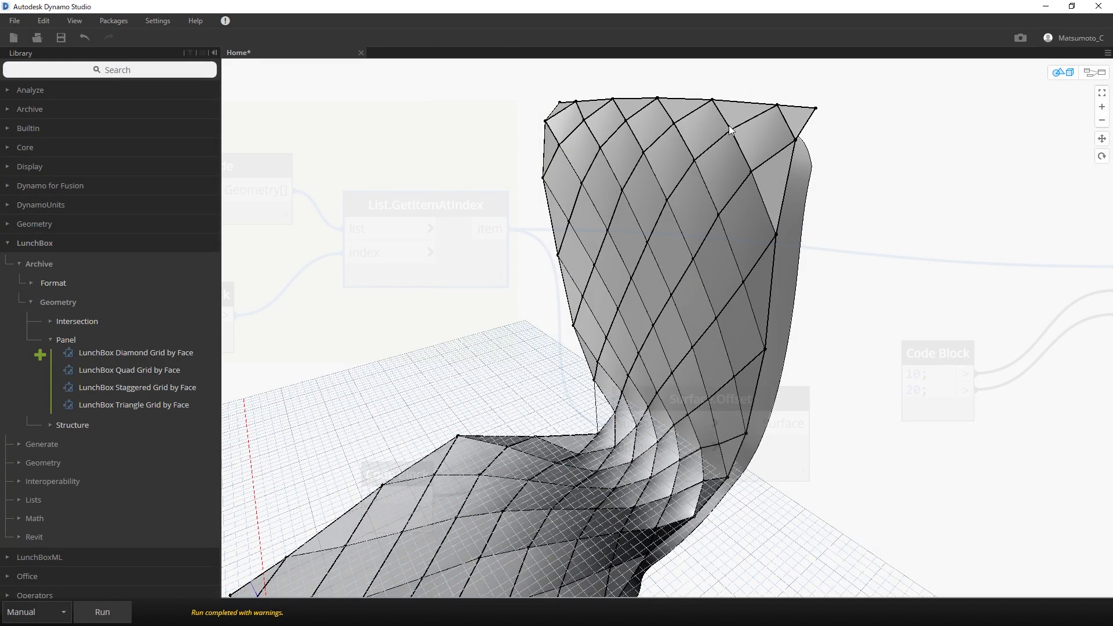
{"action": "left_click", "coordinate": [1095, 72]}
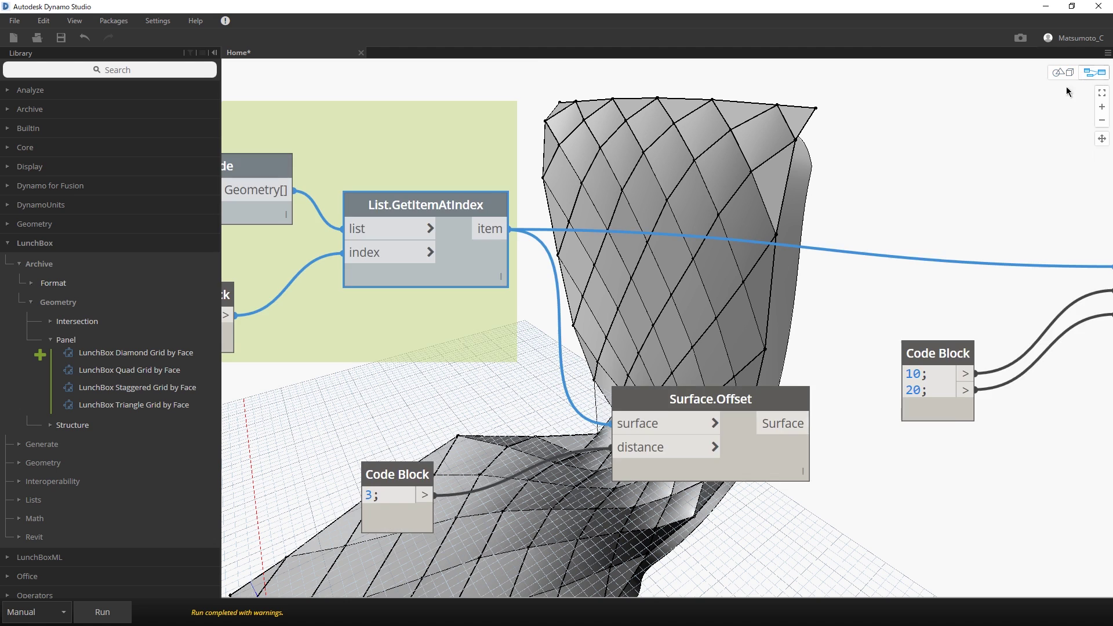
{"action": "middle_click_drag", "start_coordinate": [874, 235], "coordinate": [478, 234]}
{"action": "middle_click_drag", "start_coordinate": [826, 191], "coordinate": [595, 205]}
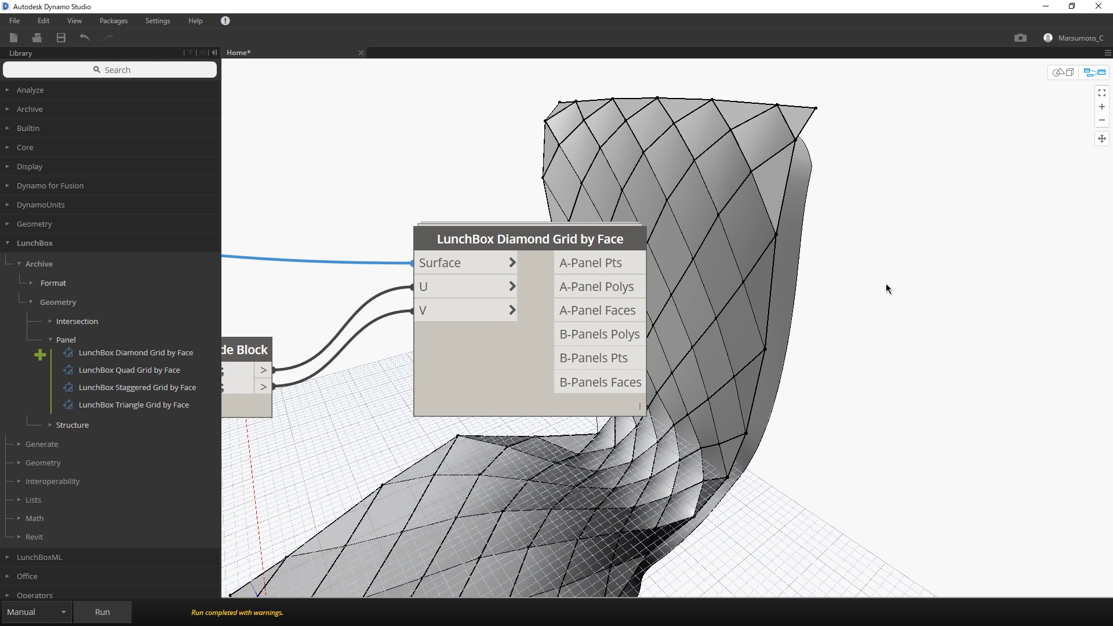
Add a Watch node on A-Panel Polys and run the graph to list the panels
{"action": "right_click", "coordinate": [856, 252]}
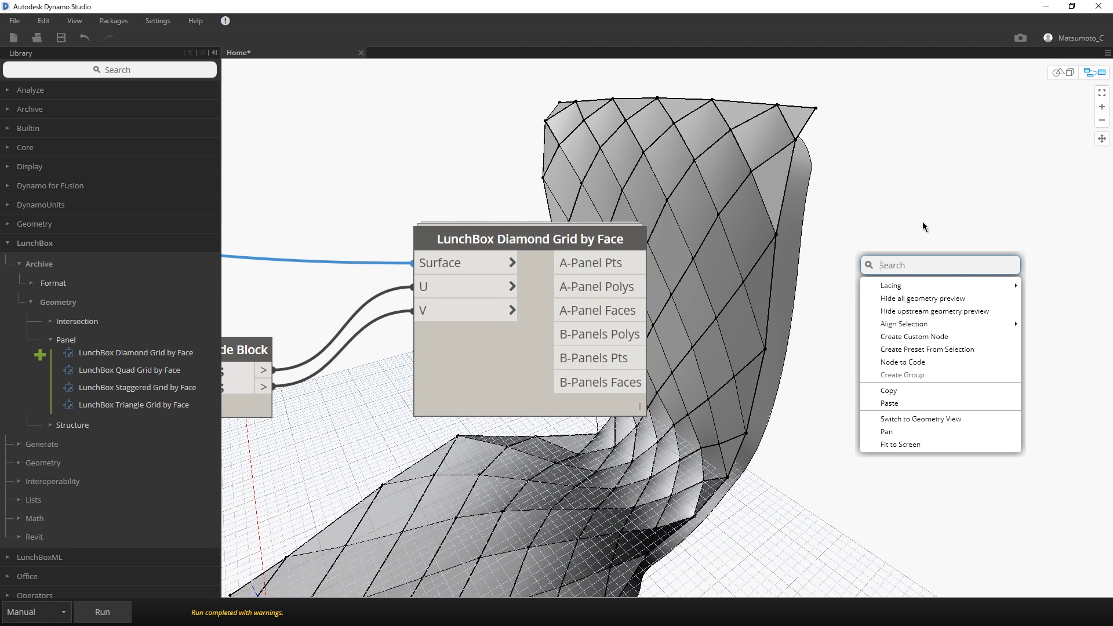
{"action": "type", "text": "watch"}
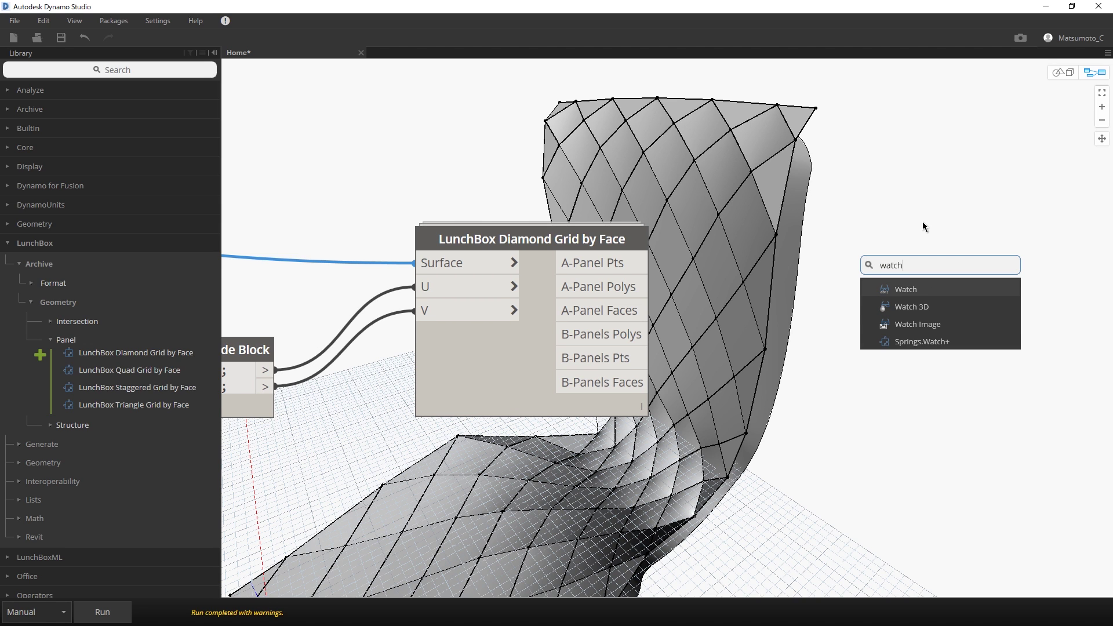
{"action": "left_click", "coordinate": [915, 289]}
{"action": "left_click_drag", "start_coordinate": [902, 293], "coordinate": [883, 283]}
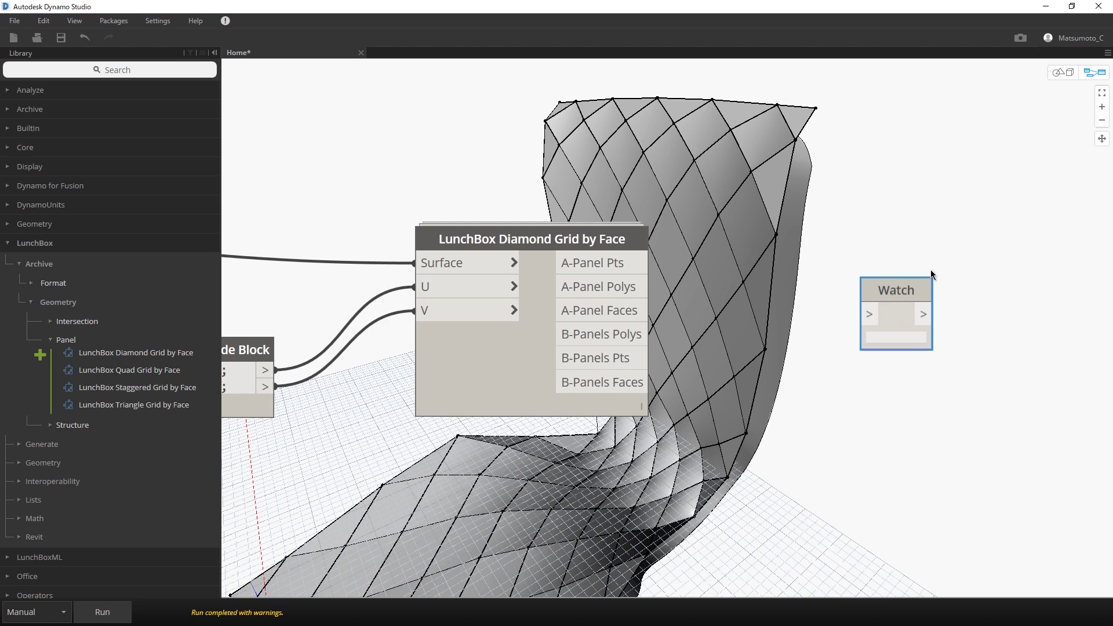
{"action": "left_click", "coordinate": [650, 287]}
{"action": "left_click", "coordinate": [871, 315]}
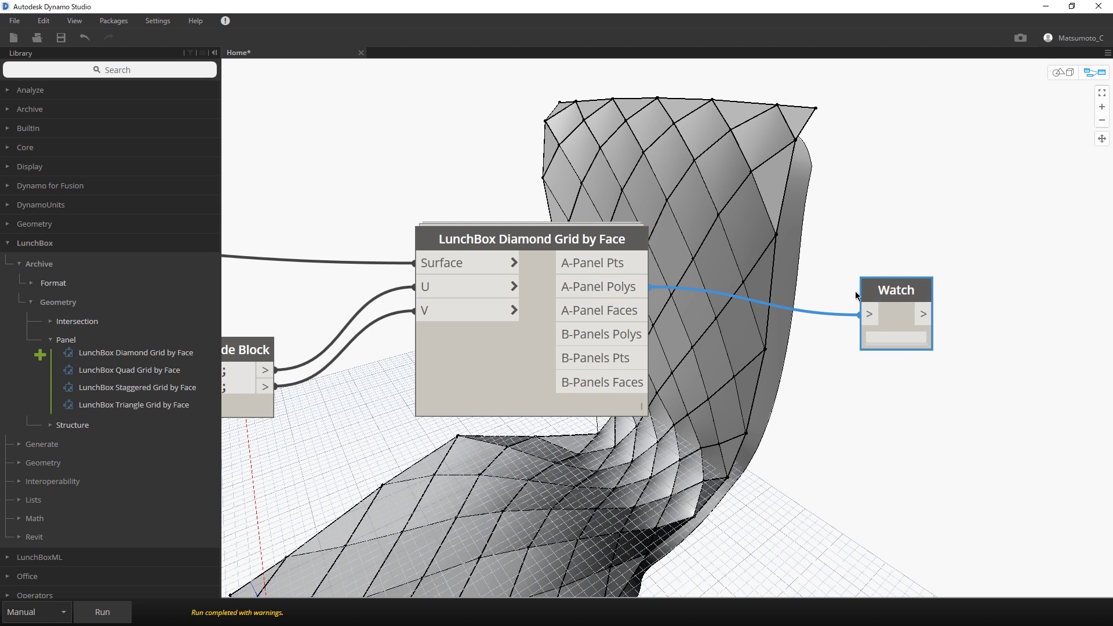
{"action": "left_click", "coordinate": [102, 613]}
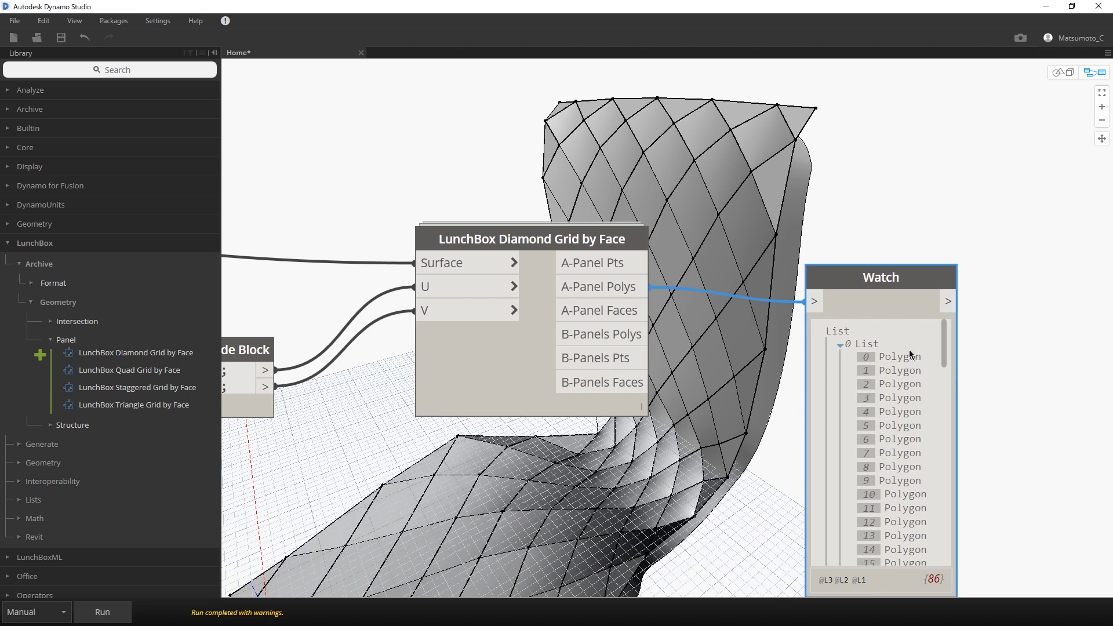
Highlight individual panel polygons from the Watch list and place the Watch node beside LunchBox
{"action": "left_click_drag", "start_coordinate": [944, 350], "coordinate": [948, 429]}
{"action": "scroll", "coordinate": [930, 538], "scroll_direction": "up", "scroll_amount": 10}
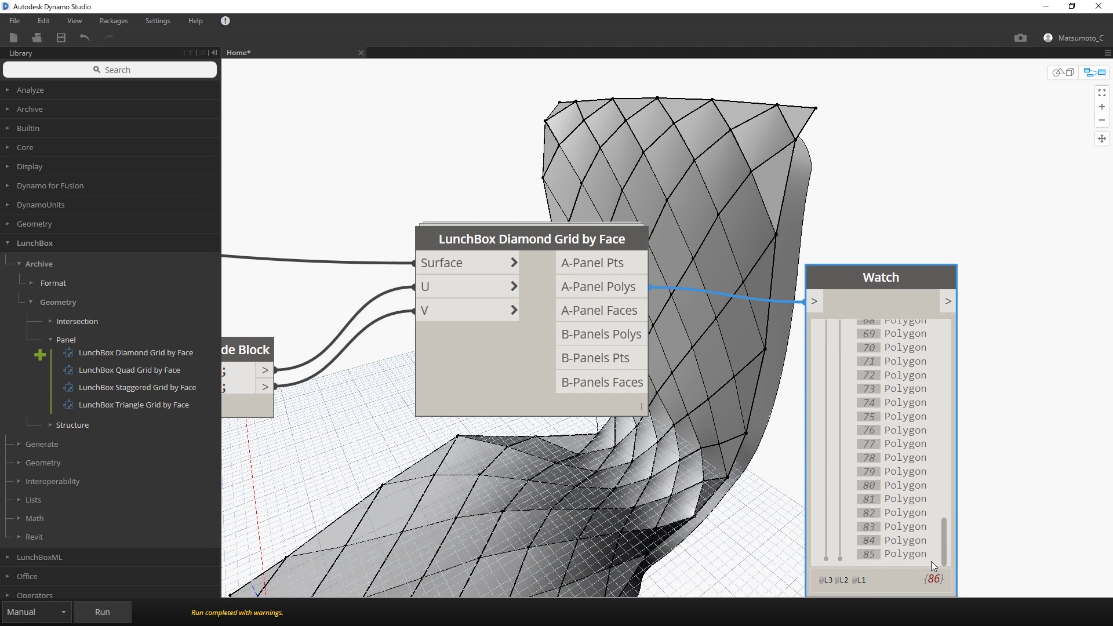
{"action": "scroll", "coordinate": [920, 383], "scroll_direction": "up", "scroll_amount": 10}
{"action": "left_click", "coordinate": [905, 360]}
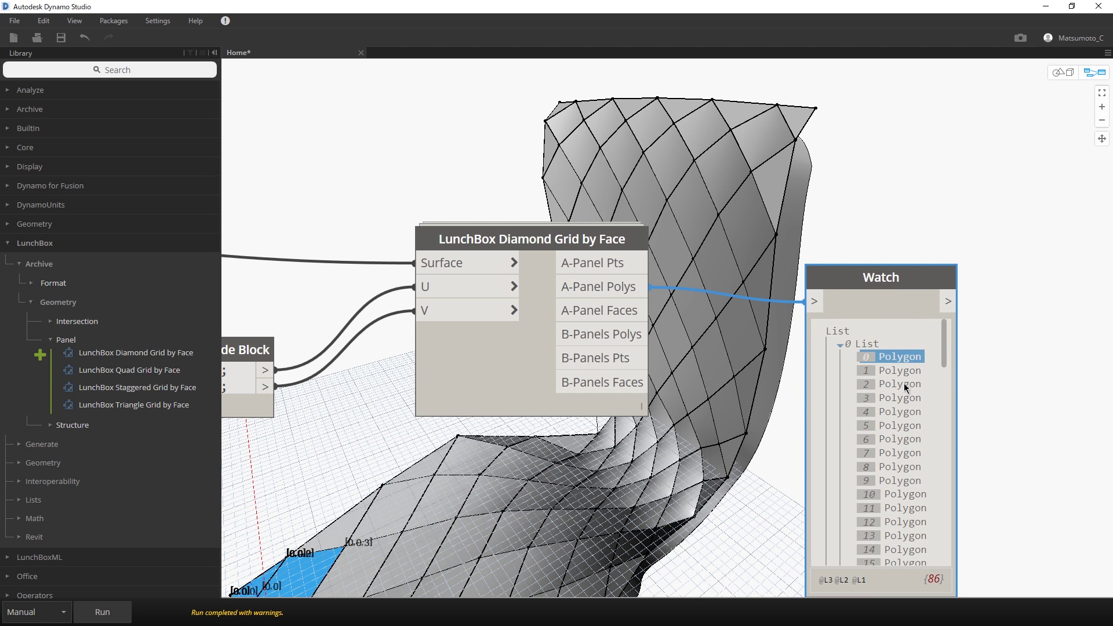
{"action": "left_click", "coordinate": [907, 385]}
{"action": "left_click", "coordinate": [909, 415]}
{"action": "left_click", "coordinate": [919, 440]}
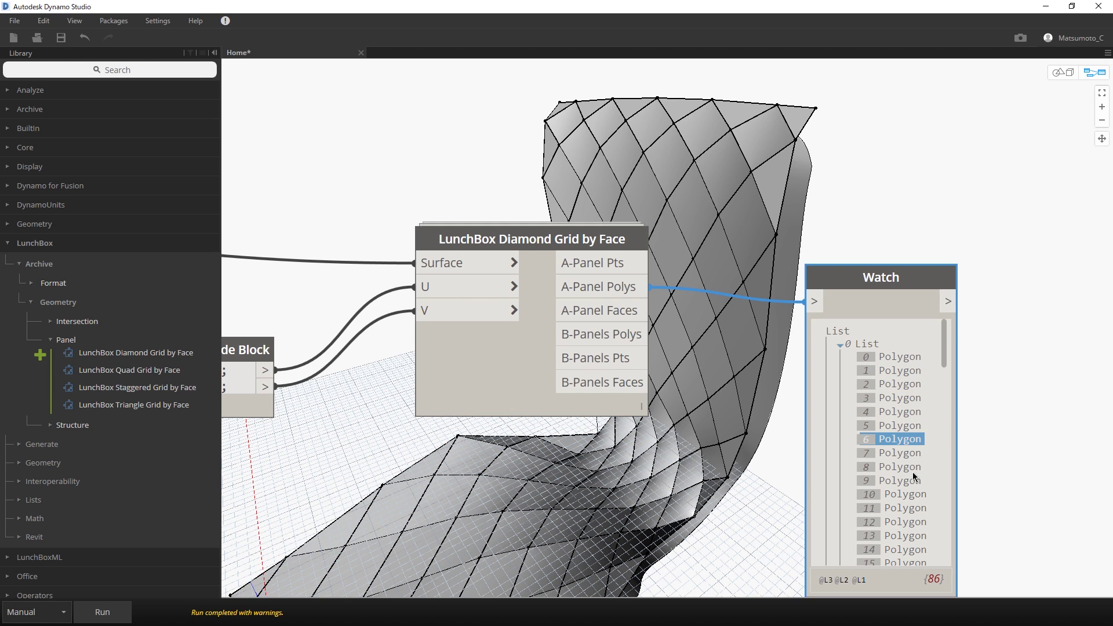
{"action": "left_click", "coordinate": [916, 469]}
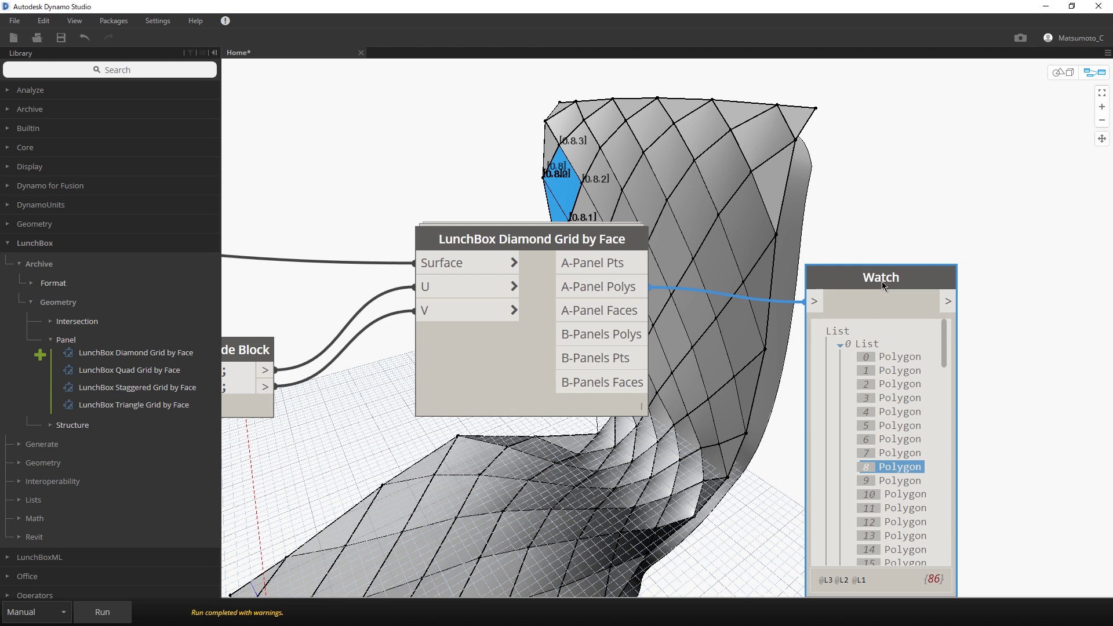
{"action": "left_click", "coordinate": [890, 252]}
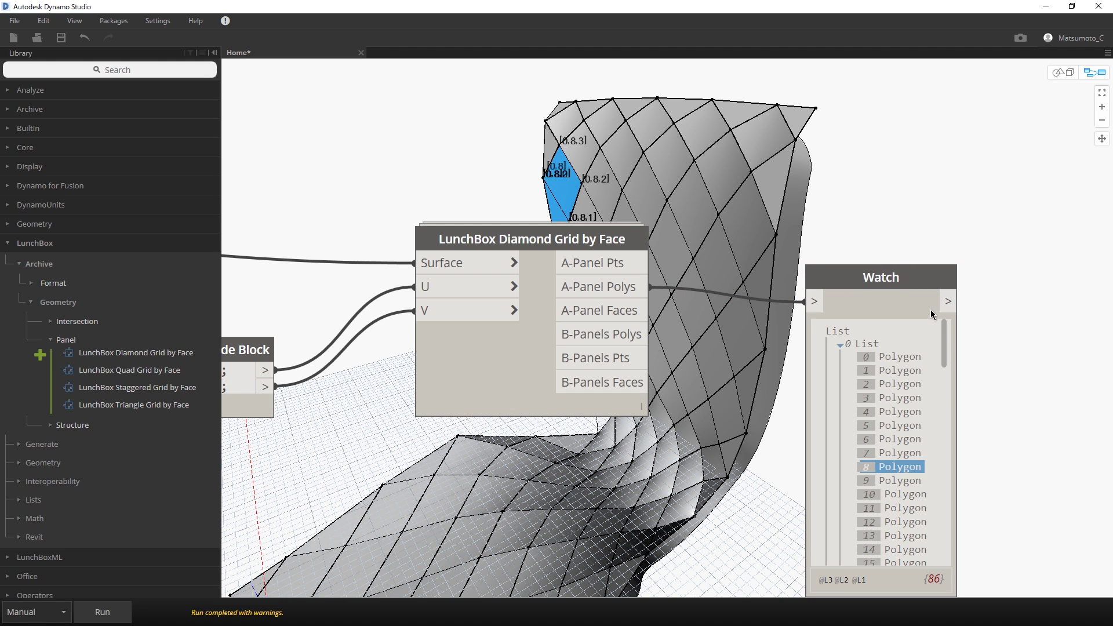
{"action": "left_click_drag", "start_coordinate": [891, 282], "coordinate": [818, 248]}
{"action": "mouse_move", "coordinate": [926, 269]}
{"action": "middle_mouse_down"}
{"action": "mouse_move", "coordinate": [909, 273]}
{"action": "mouse_move", "coordinate": [878, 235]}
{"action": "middle_mouse_up"}
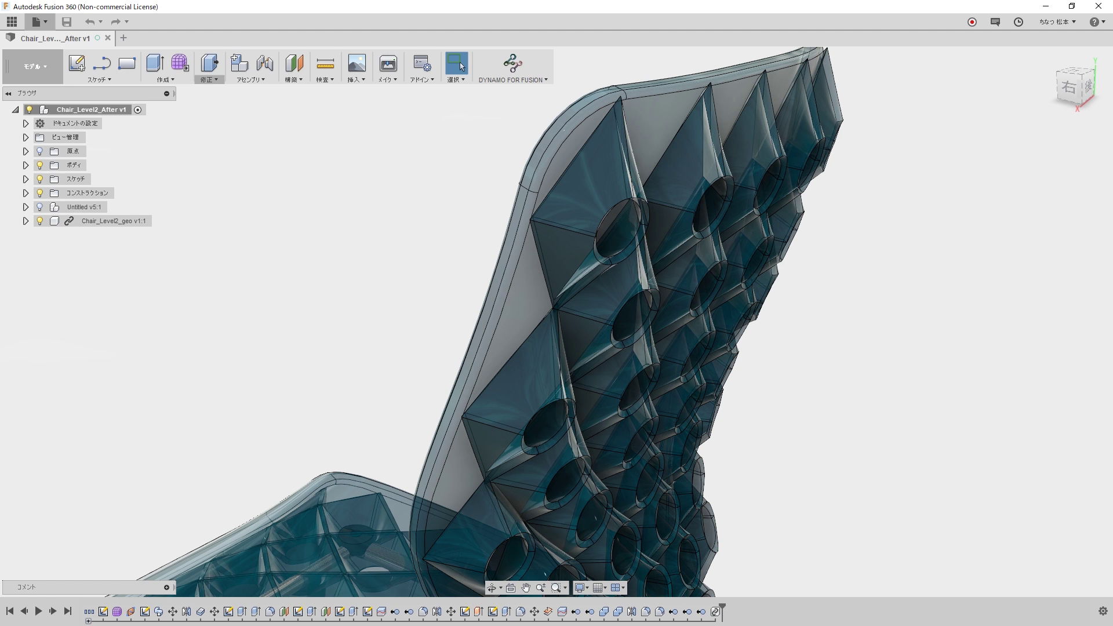
{"action": "key", "text": "alt+Tab"}
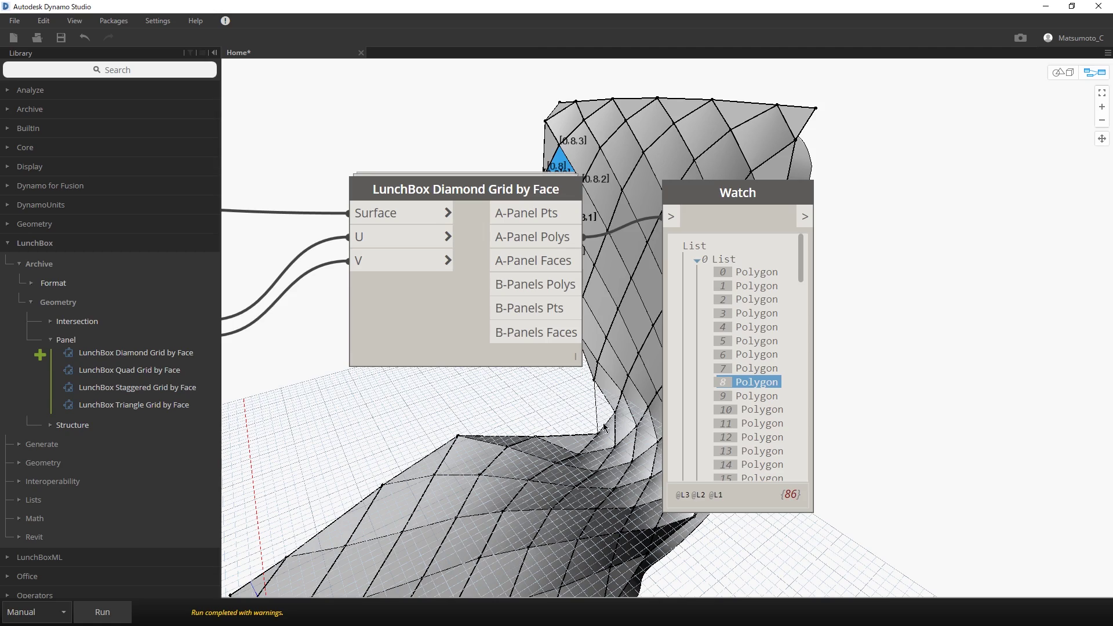
Zoom out and orbit the model to view the panelled surface from the side
{"action": "scroll", "coordinate": [574, 423], "scroll_direction": "down", "scroll_amount": 1}
{"action": "scroll", "coordinate": [515, 387], "scroll_direction": "down", "scroll_amount": 2}
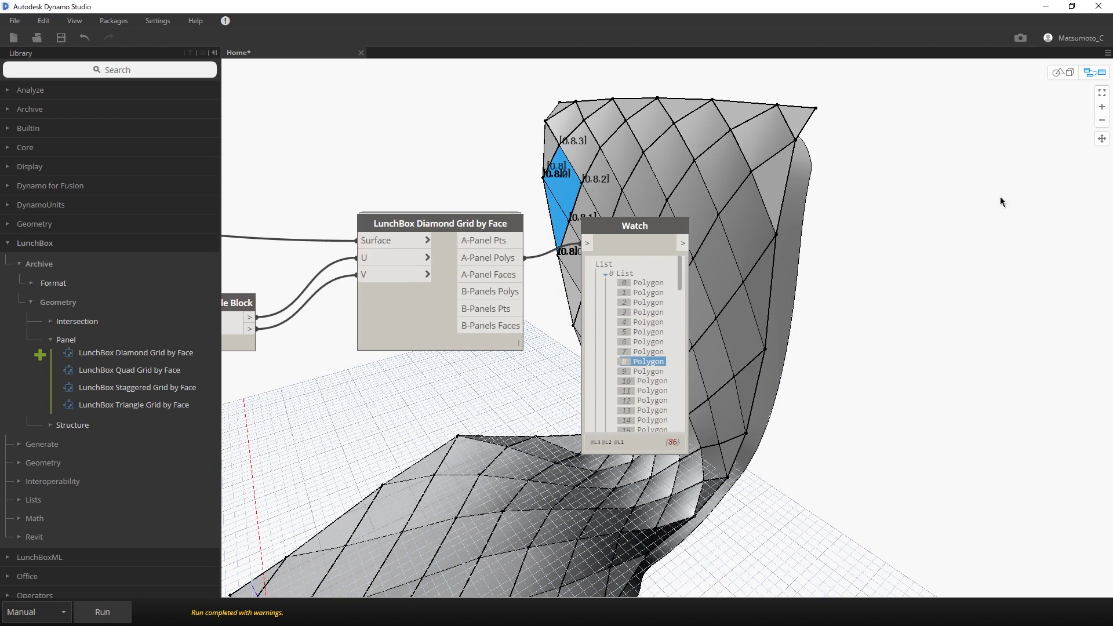
{"action": "left_click", "coordinate": [1063, 72]}
{"action": "mouse_move", "coordinate": [899, 268]}
{"action": "right_mouse_down"}
{"action": "mouse_move", "coordinate": [611, 332]}
{"action": "mouse_move", "coordinate": [602, 312]}
{"action": "right_mouse_up"}
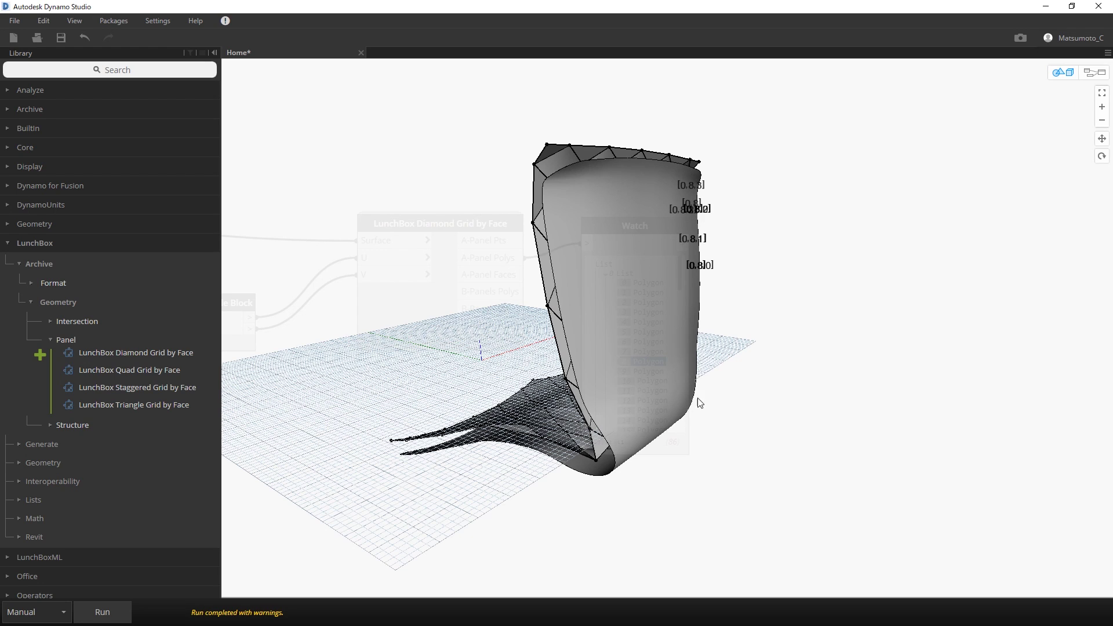
{"action": "left_click", "coordinate": [1094, 72]}
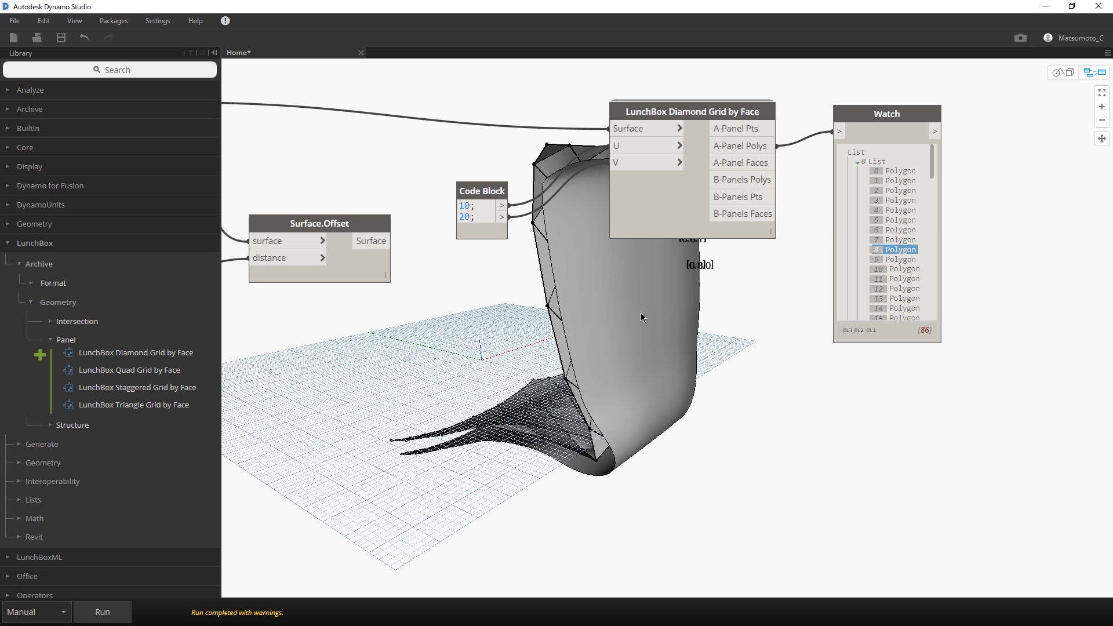
Duplicate the LunchBox Diamond Grid by Face node
{"action": "left_click_drag", "start_coordinate": [686, 120], "coordinate": [667, 118]}
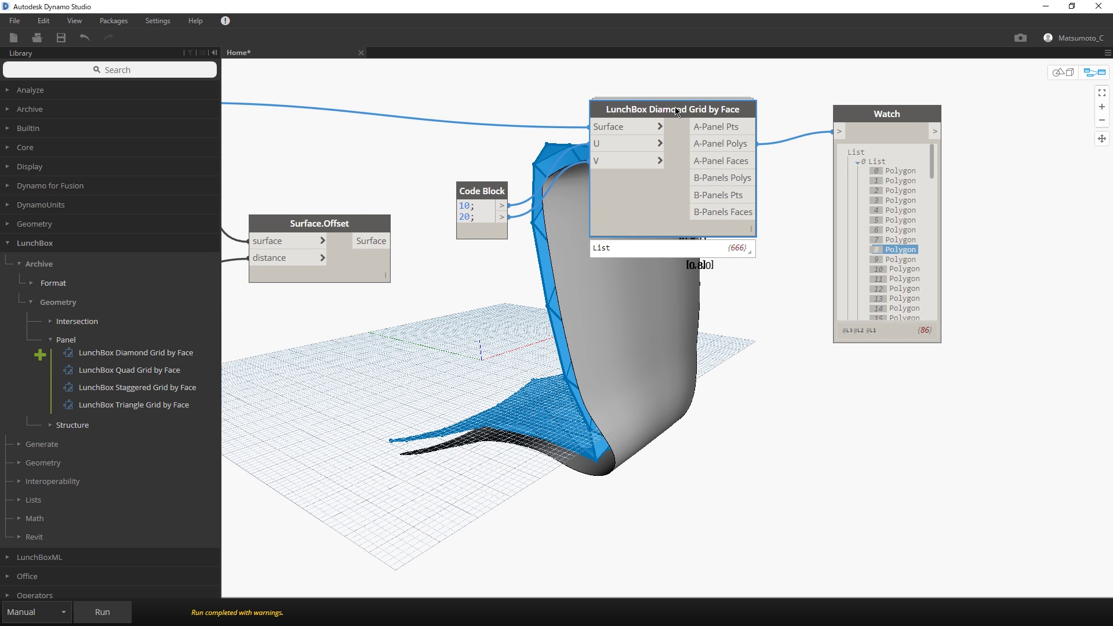
{"action": "key", "text": "ctrl+c"}
{"action": "key", "text": "ctrl+v"}
Feed the offset surface into the duplicate Diamond Grid node and run the graph
{"action": "mouse_move", "coordinate": [805, 125]}
{"action": "left_mouse_down"}
{"action": "mouse_move", "coordinate": [632, 339]}
{"action": "mouse_move", "coordinate": [590, 371]}
{"action": "left_mouse_up"}
{"action": "left_click", "coordinate": [392, 241]}
{"action": "left_click", "coordinate": [561, 388]}
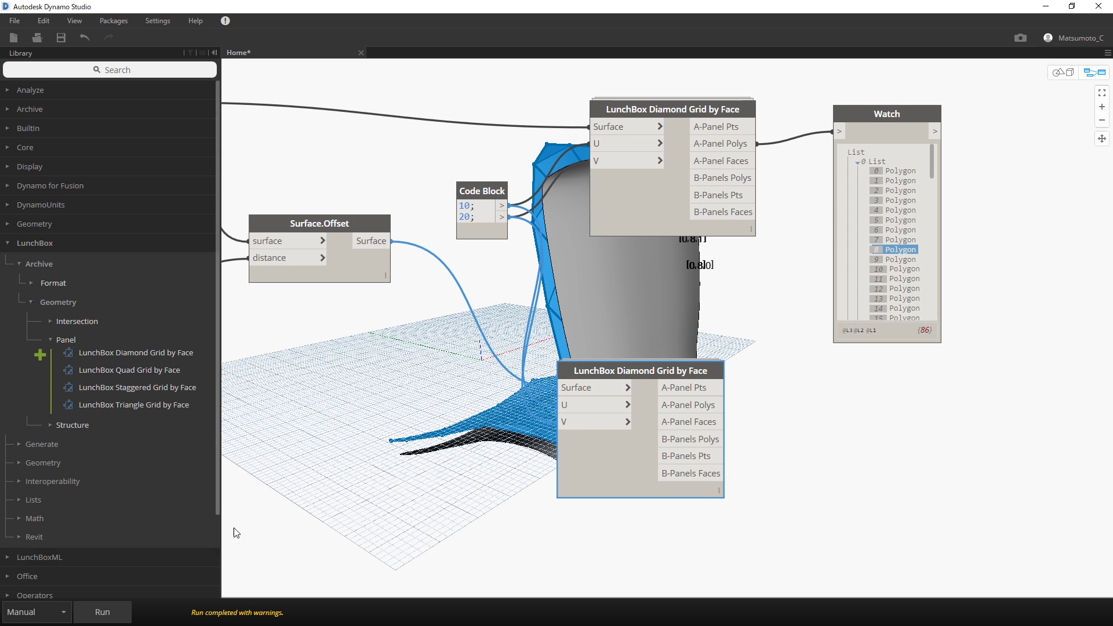
{"action": "middle_click_drag", "start_coordinate": [518, 490], "coordinate": [313, 461]}
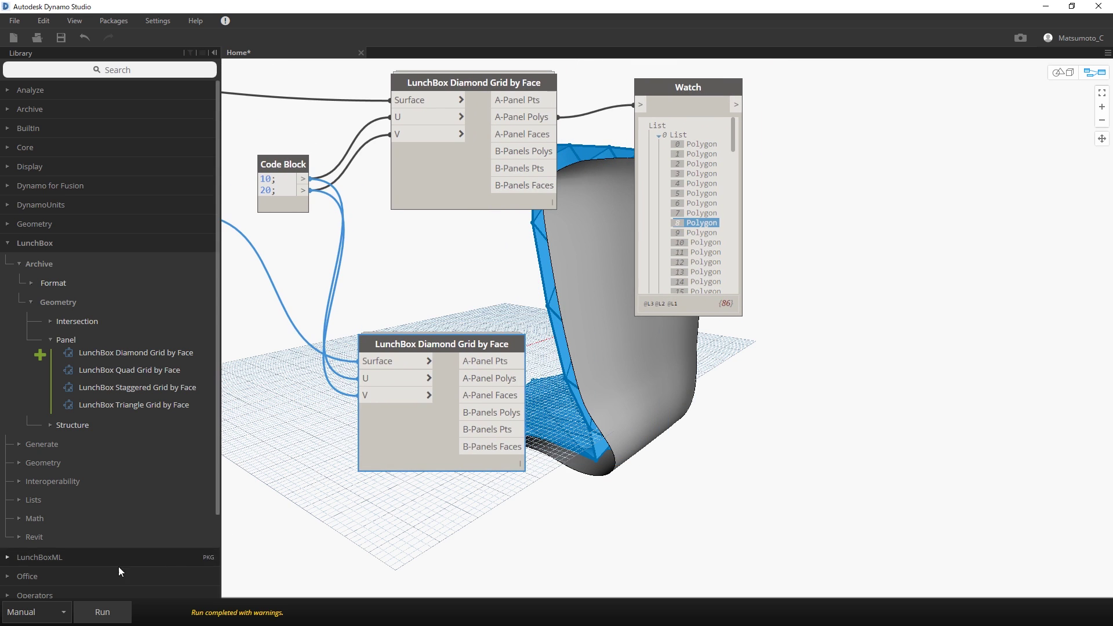
{"action": "left_click", "coordinate": [115, 620]}
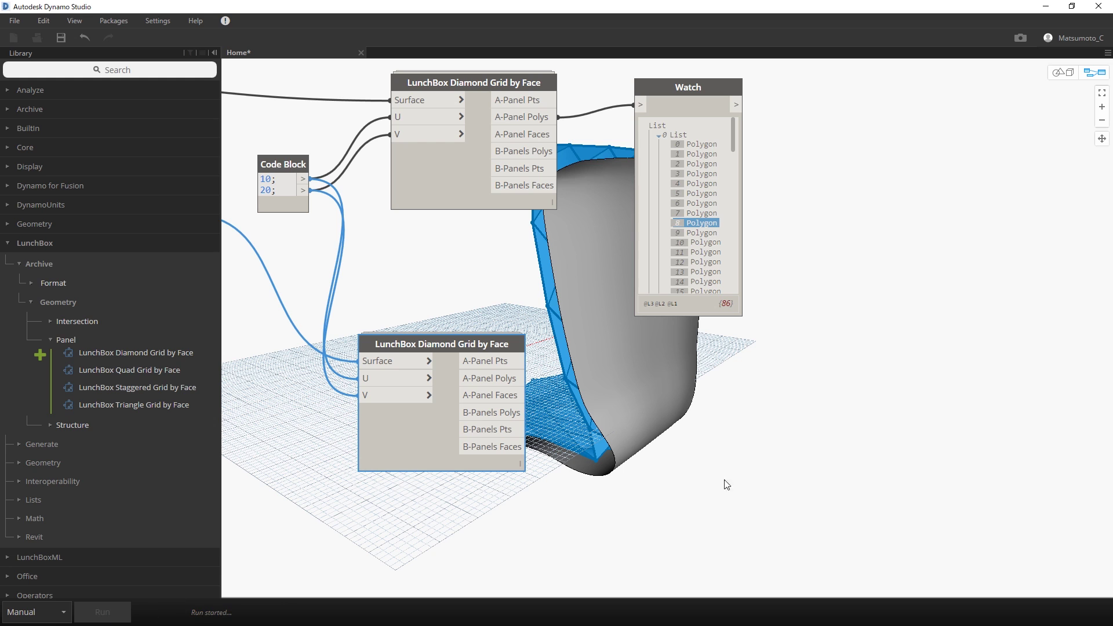
{"action": "left_click", "coordinate": [786, 448]}
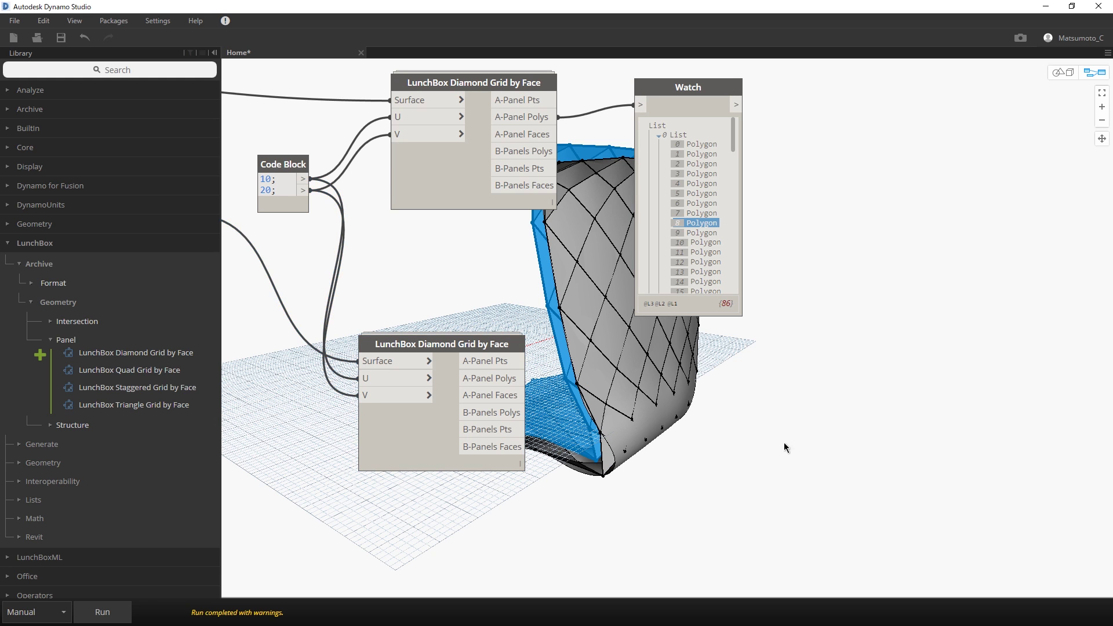
Hide the Surface.Offset preview and highlight item 7 in the Watch list
{"action": "middle_click_drag", "start_coordinate": [466, 327], "coordinate": [776, 339]}
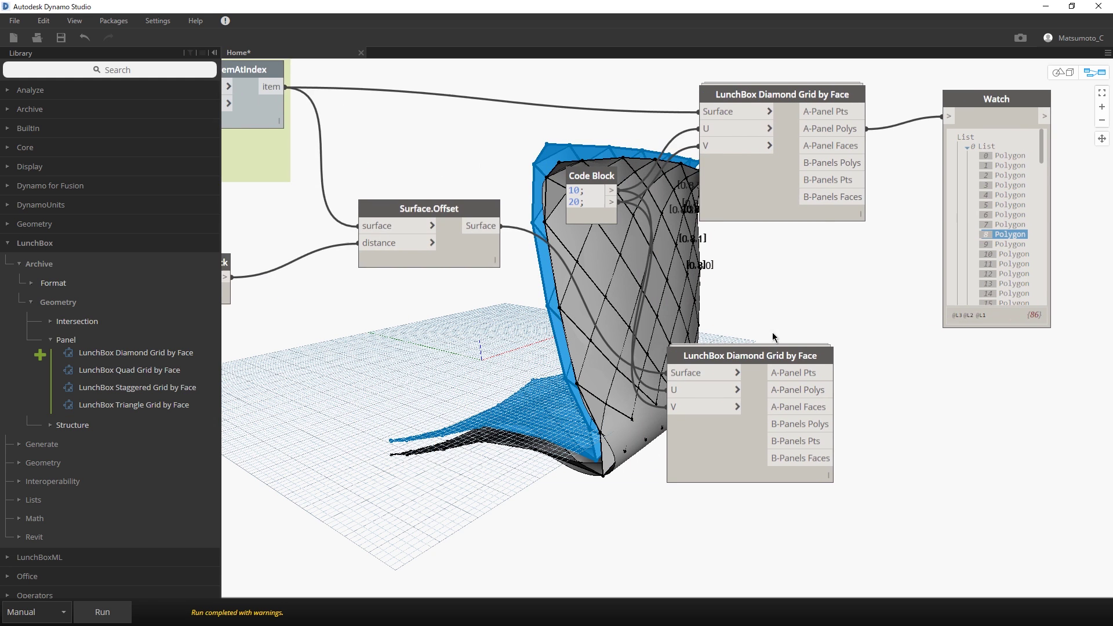
{"action": "right_click", "coordinate": [458, 212]}
{"action": "left_click", "coordinate": [467, 294]}
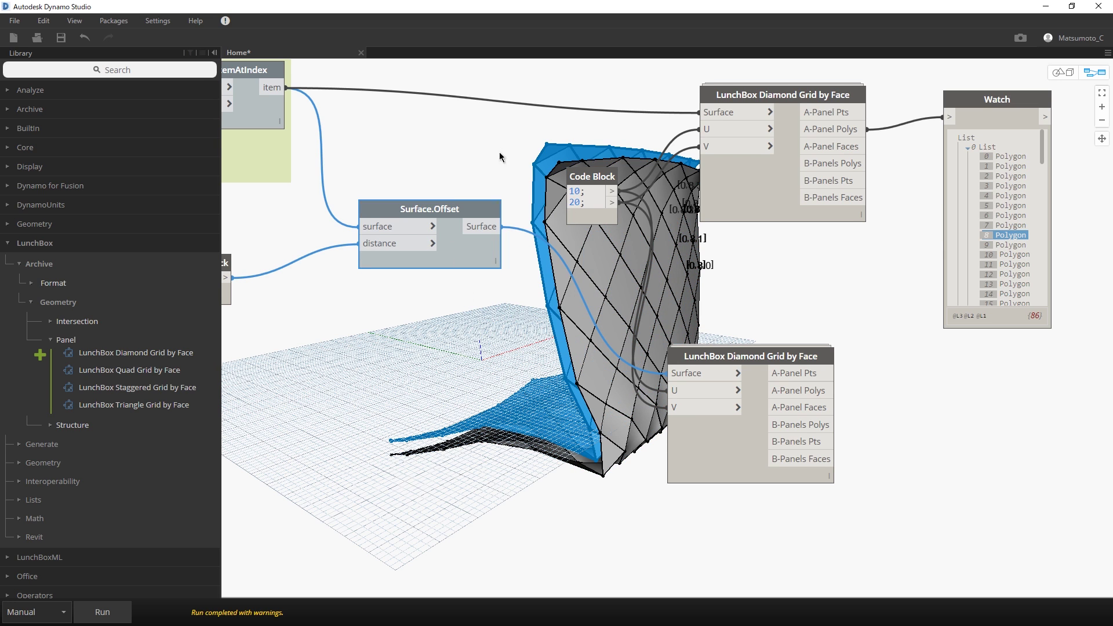
{"action": "left_click", "coordinate": [1025, 226]}
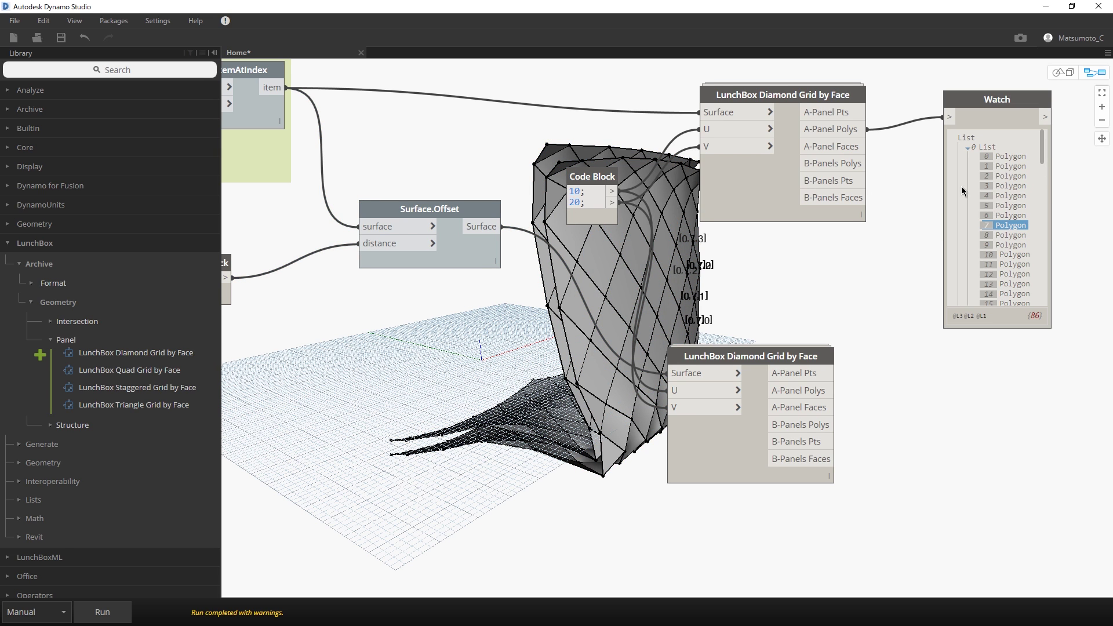
{"action": "middle_click_drag", "start_coordinate": [566, 249], "coordinate": [347, 204]}
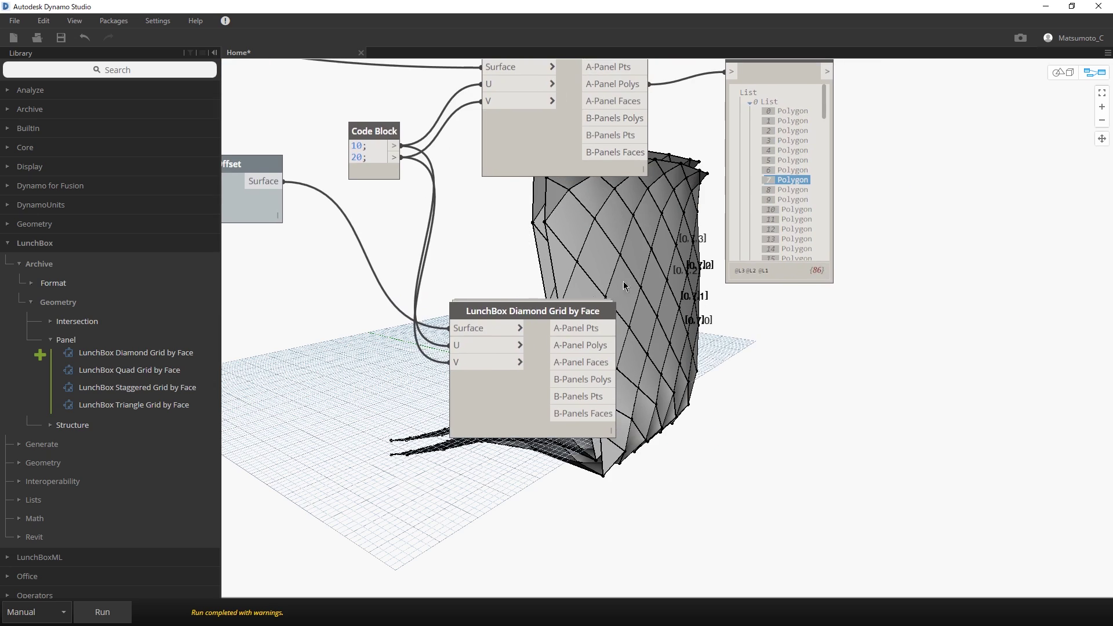
Orbit the model to face the diamond panels and slide the graph off it
{"action": "left_click", "coordinate": [1062, 84]}
{"action": "left_click_drag", "start_coordinate": [855, 296], "coordinate": [732, 377]}
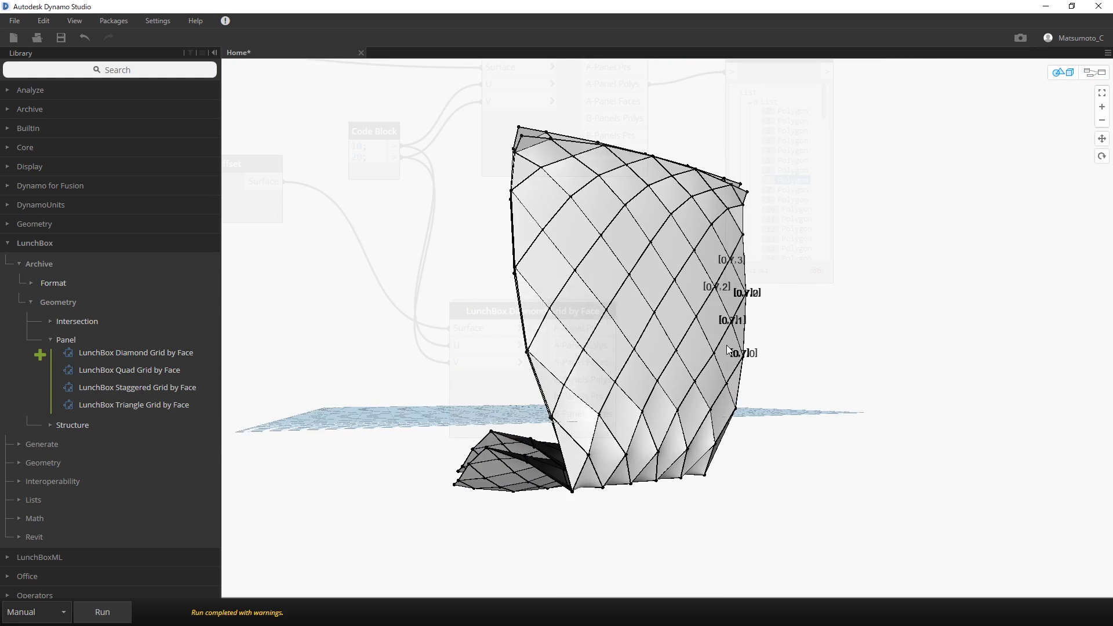
{"action": "left_click", "coordinate": [1094, 72]}
{"action": "middle_click_drag", "start_coordinate": [921, 251], "coordinate": [717, 289]}
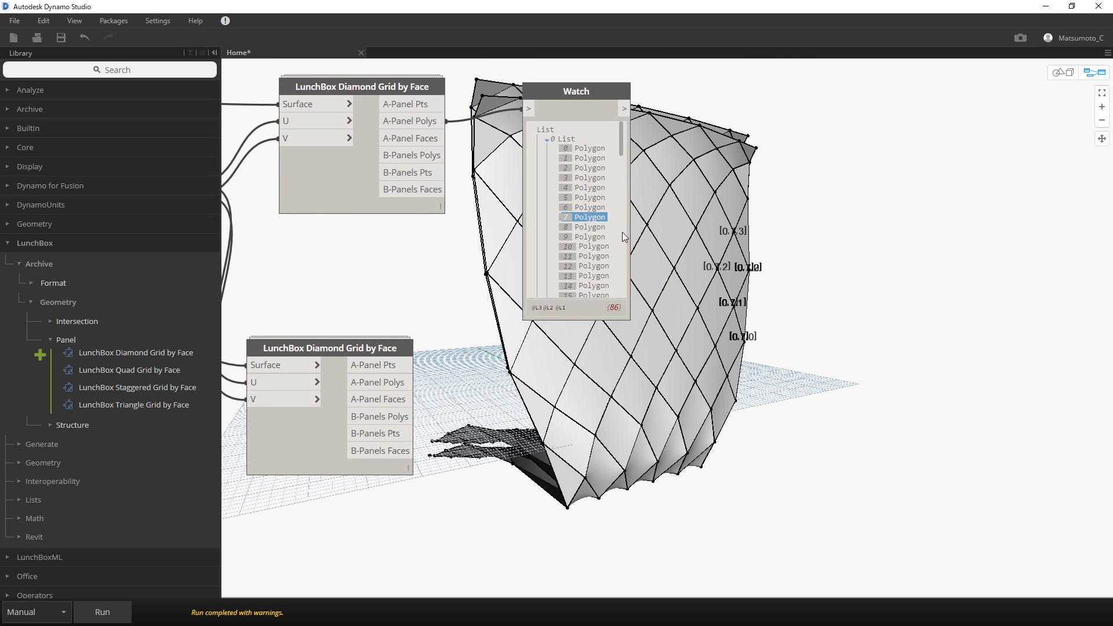
{"action": "middle_click_drag", "start_coordinate": [659, 388], "coordinate": [637, 284]}
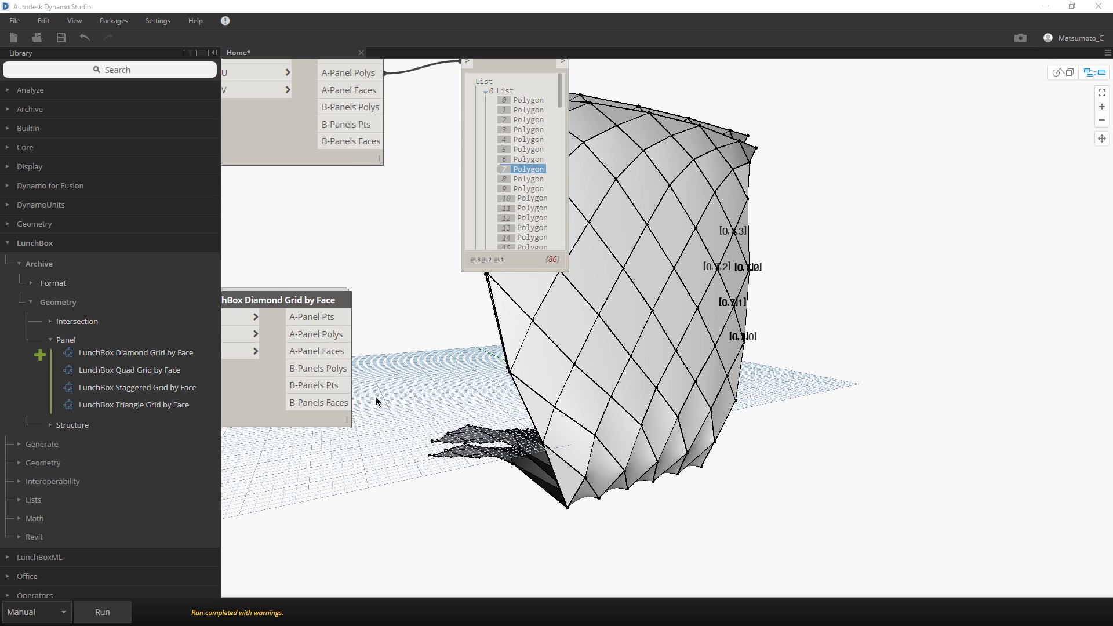
Add Polygon.Center fed by the second grid's A-Panel Polys and run to mark panel centres
{"action": "right_click", "coordinate": [430, 386]}
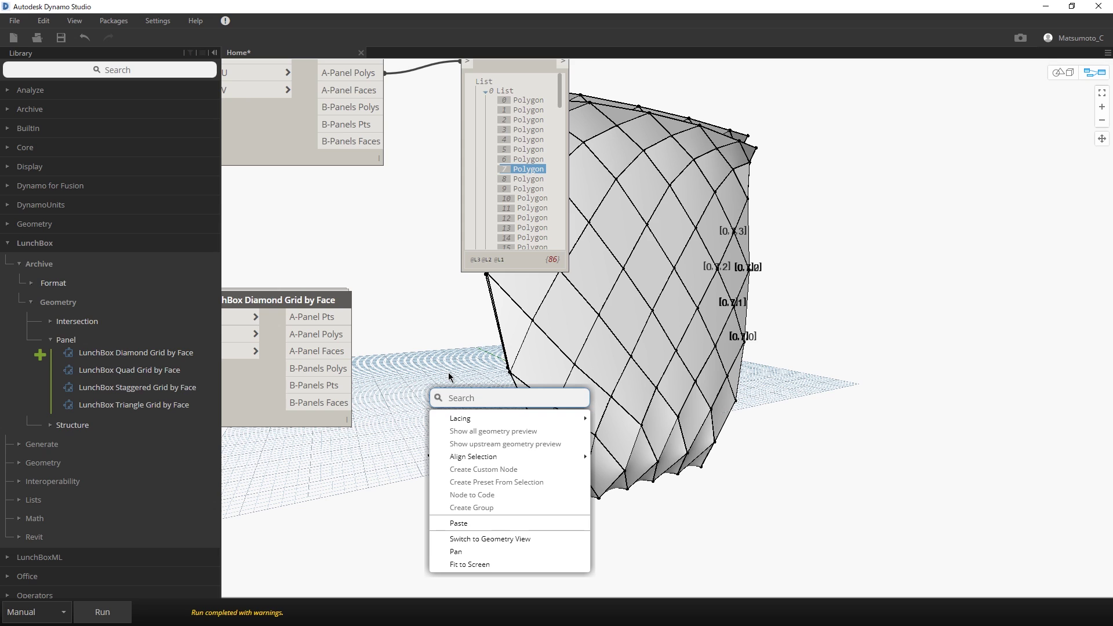
{"action": "type", "text": "polygon cent"}
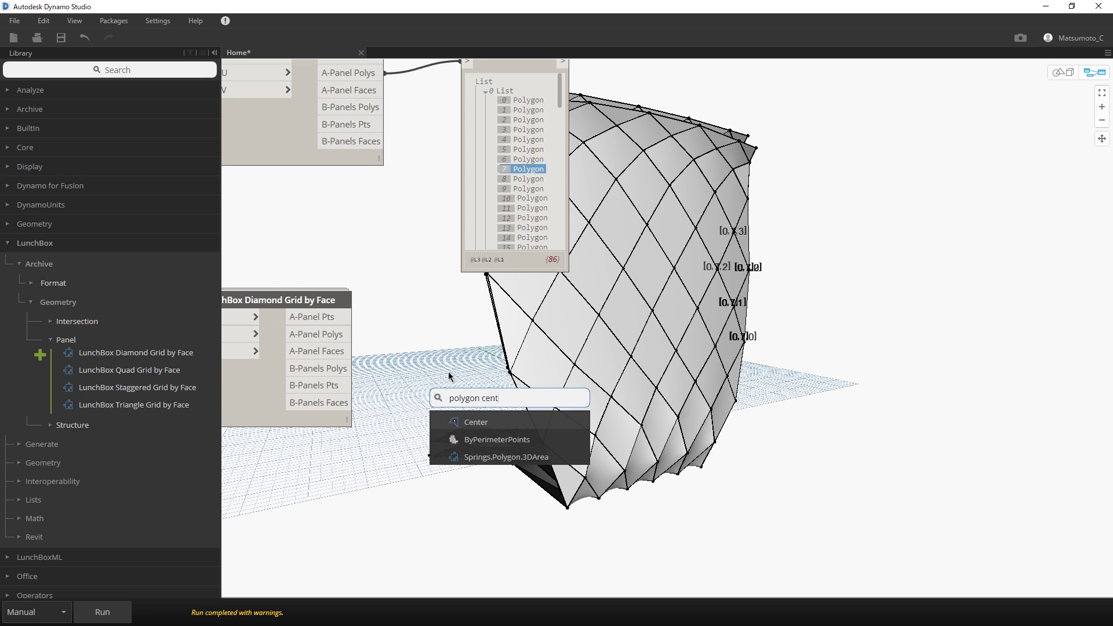
{"action": "mouse_move", "coordinate": [476, 423]}
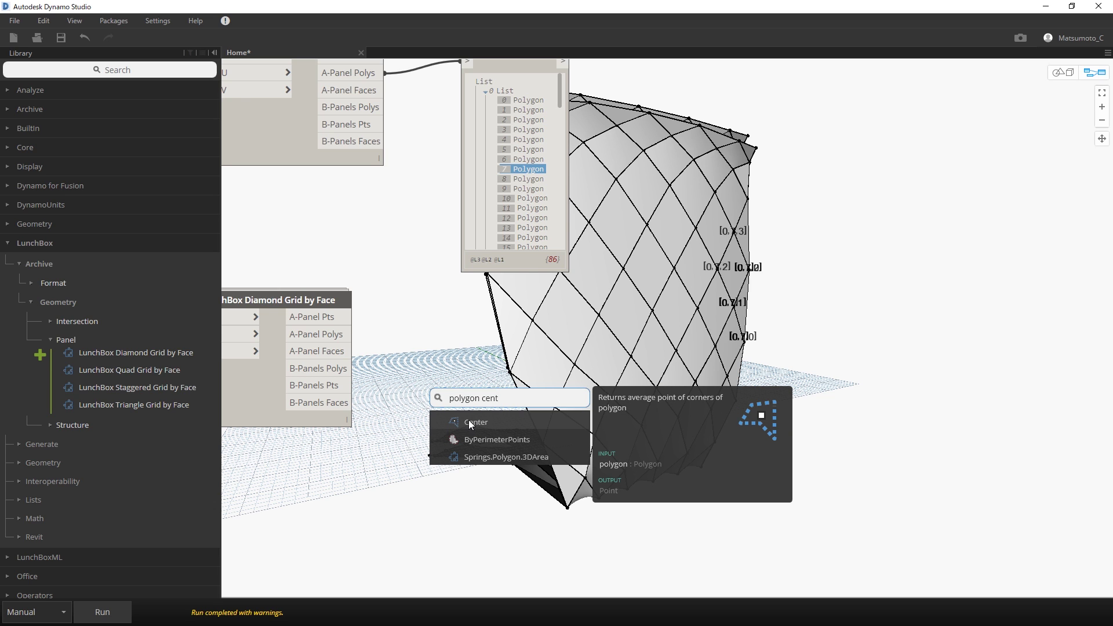
{"action": "left_click", "coordinate": [481, 422]}
{"action": "left_click_drag", "start_coordinate": [551, 430], "coordinate": [538, 371]}
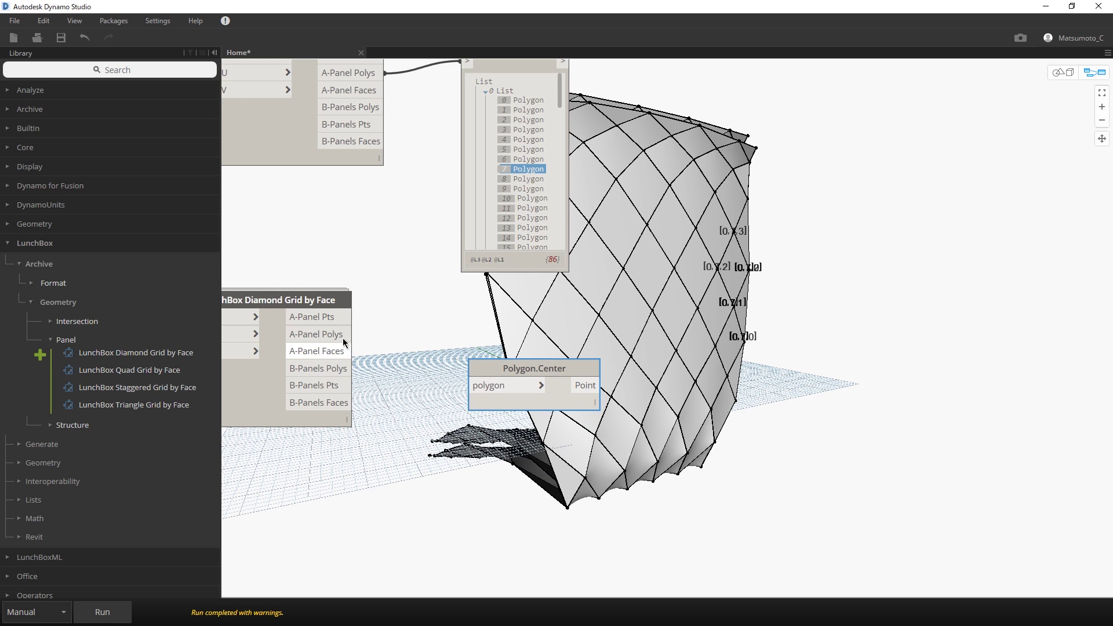
{"action": "mouse_move", "coordinate": [348, 335]}
{"action": "left_mouse_down"}
{"action": "mouse_move", "coordinate": [509, 385]}
{"action": "mouse_move", "coordinate": [489, 365]}
{"action": "left_mouse_up"}
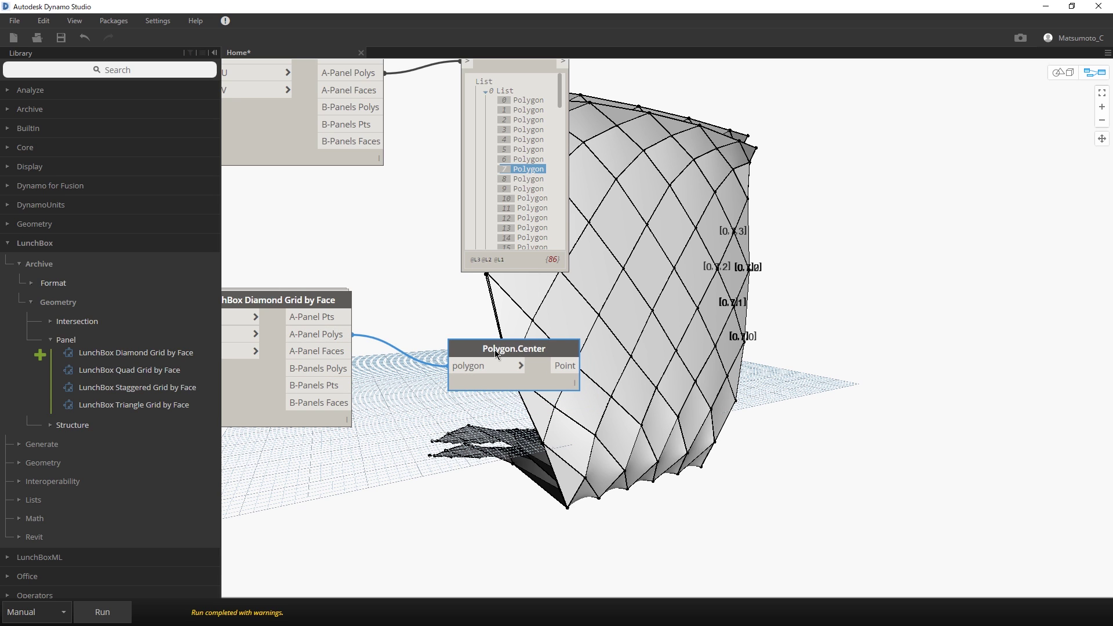
{"action": "left_click", "coordinate": [102, 612]}
{"action": "middle_click_drag", "start_coordinate": [665, 383], "coordinate": [615, 391]}
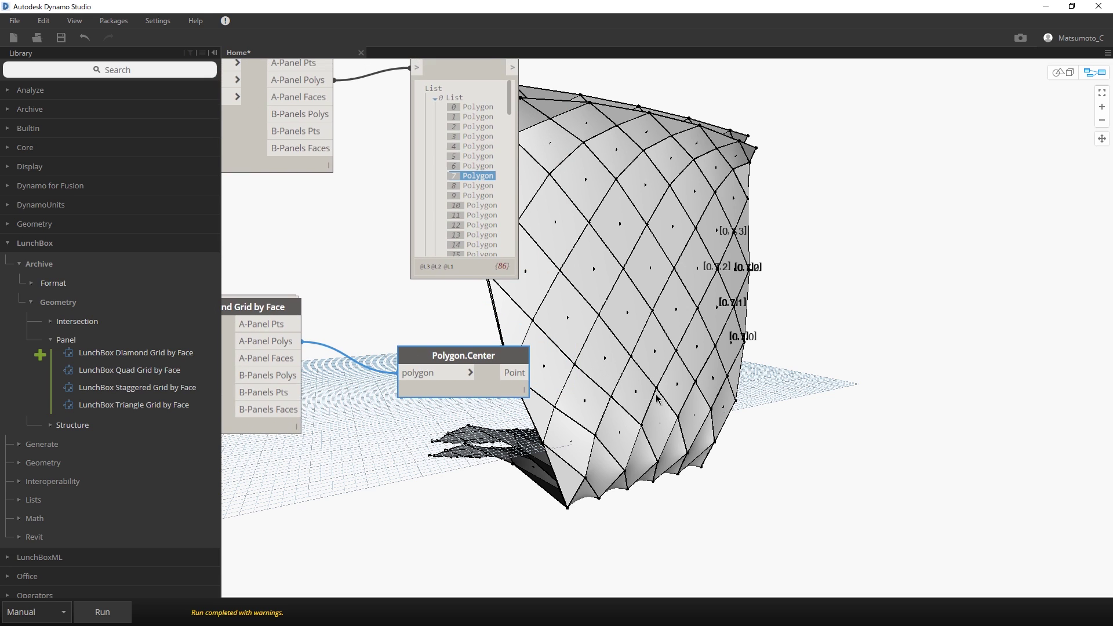
{"action": "middle_click_drag", "start_coordinate": [777, 397], "coordinate": [746, 431]}
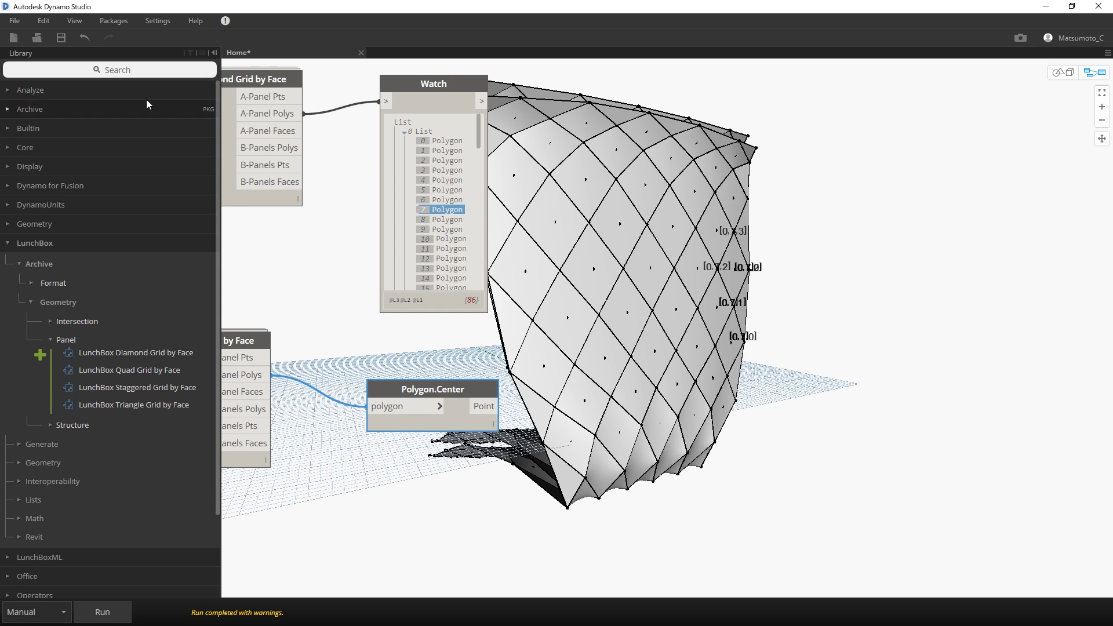
Add a Circle.ByCenterPointRadiusNormal node using the panel centres as centerPoint
{"action": "left_click", "coordinate": [96, 71]}
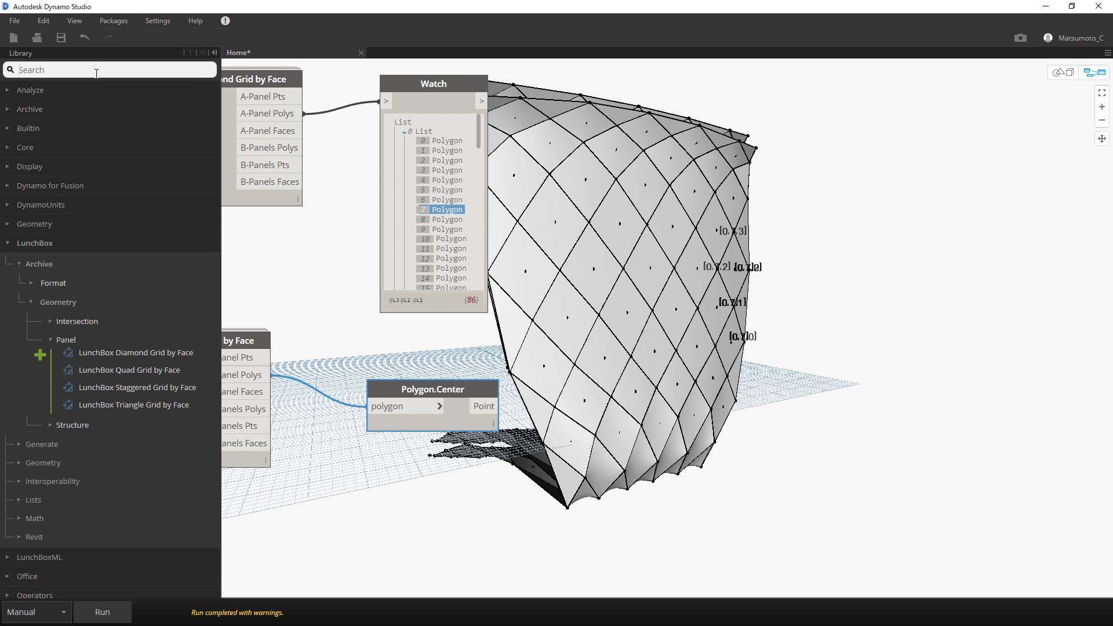
{"action": "type", "text": "cir"}
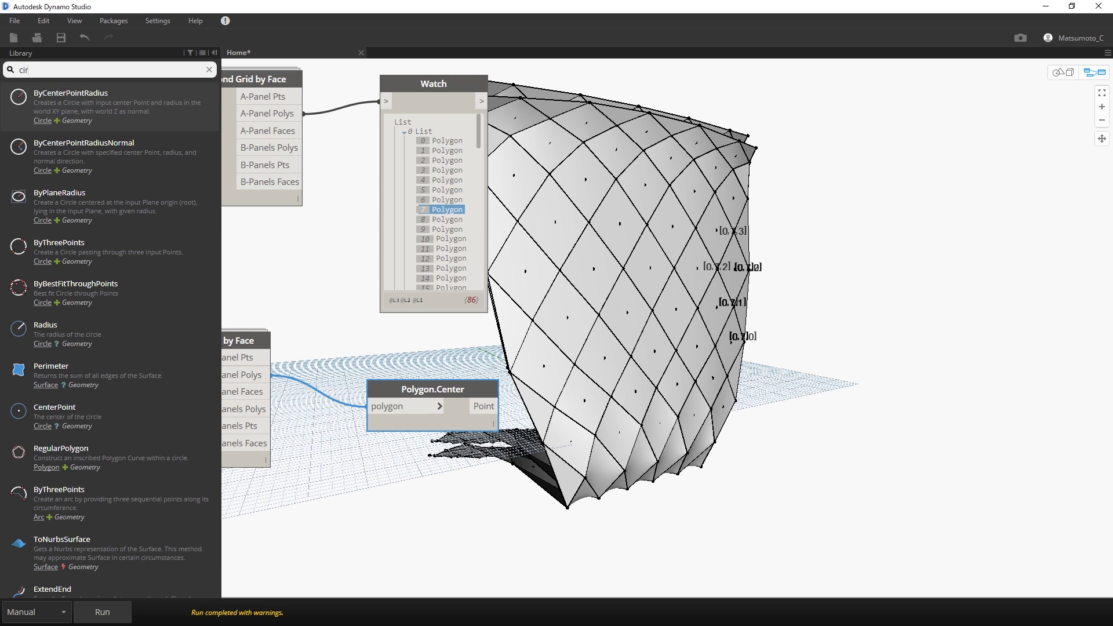
{"action": "type", "text": "cle"}
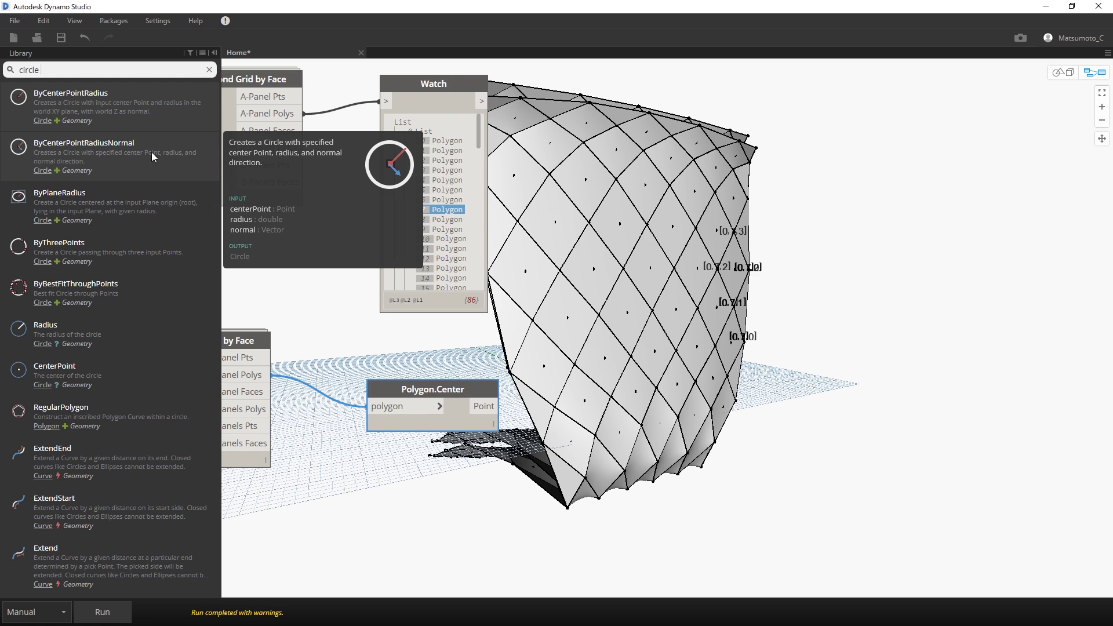
{"action": "left_click", "coordinate": [127, 151]}
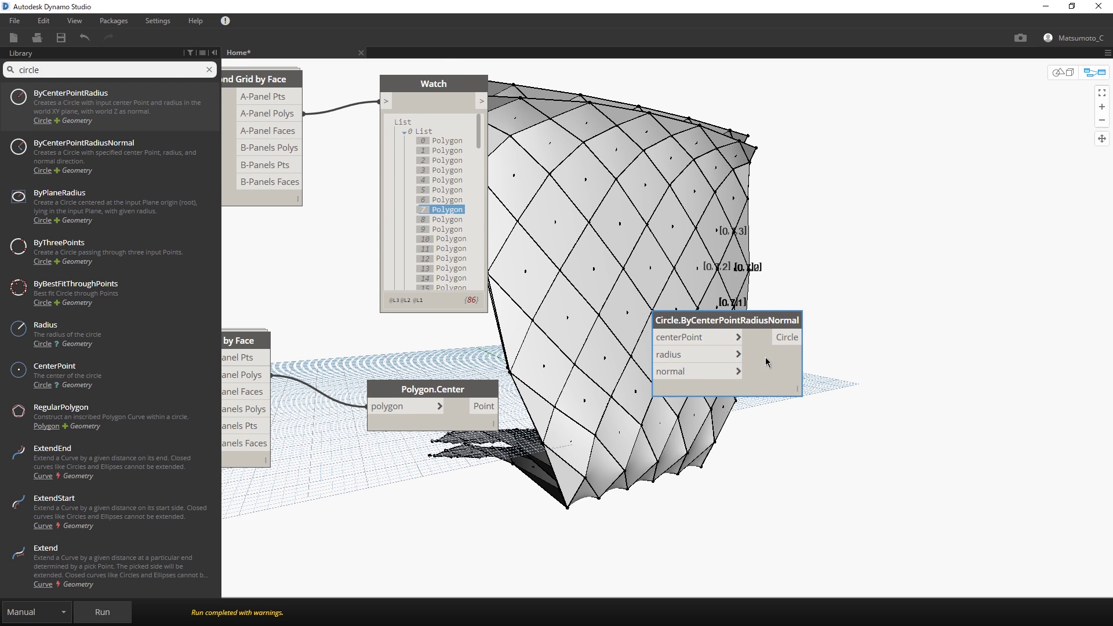
{"action": "scroll", "coordinate": [766, 358], "scroll_direction": "up", "scroll_amount": 1}
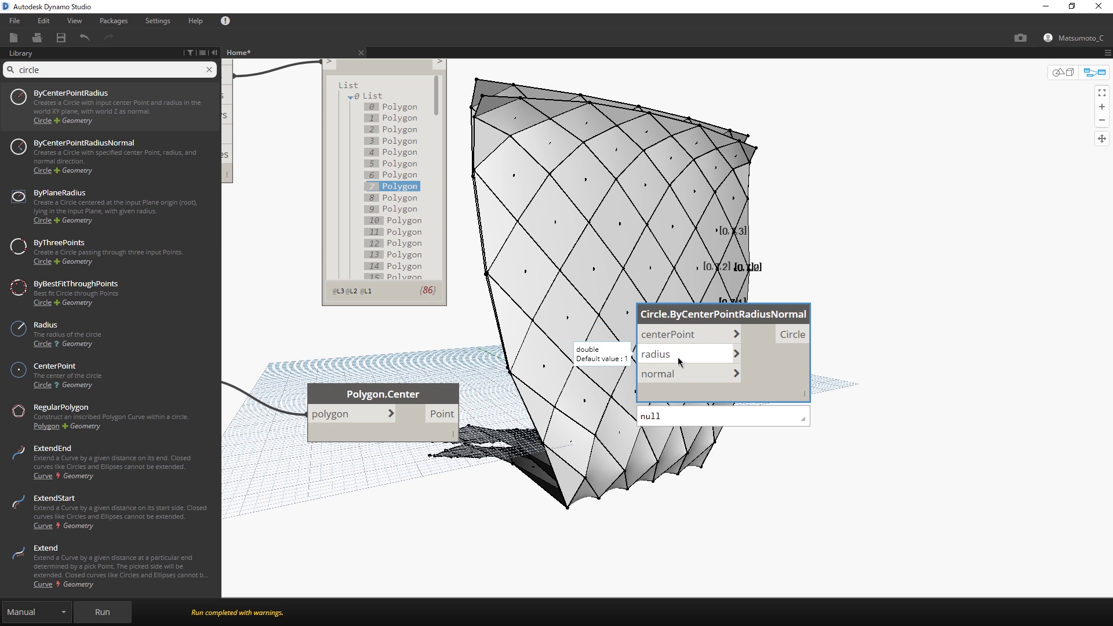
{"action": "mouse_move", "coordinate": [670, 371]}
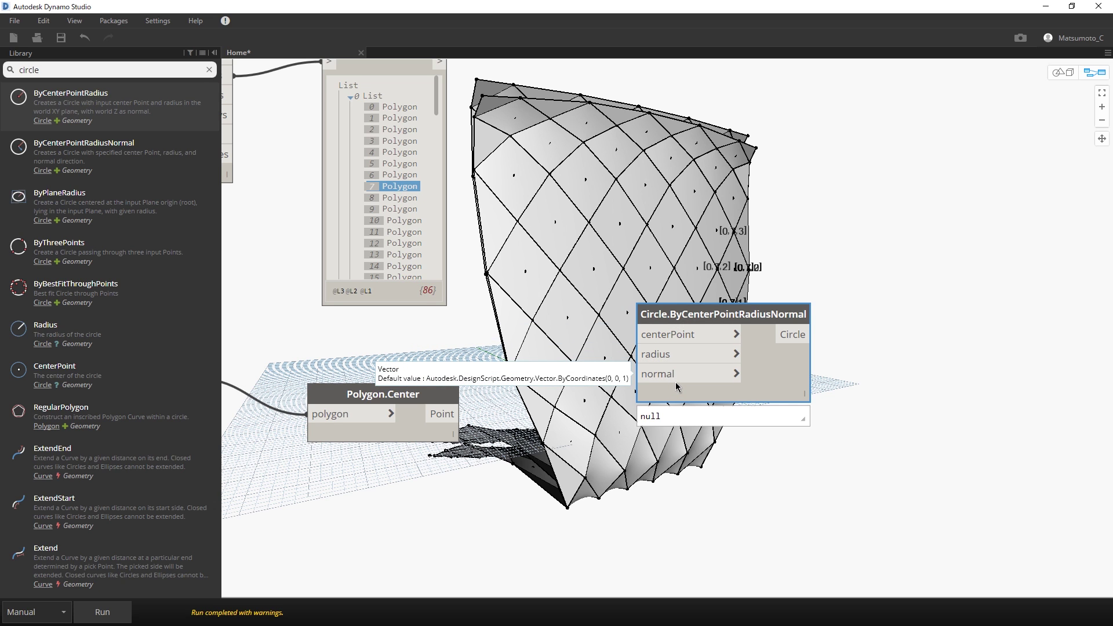
{"action": "middle_click_drag", "start_coordinate": [793, 398], "coordinate": [1037, 303]}
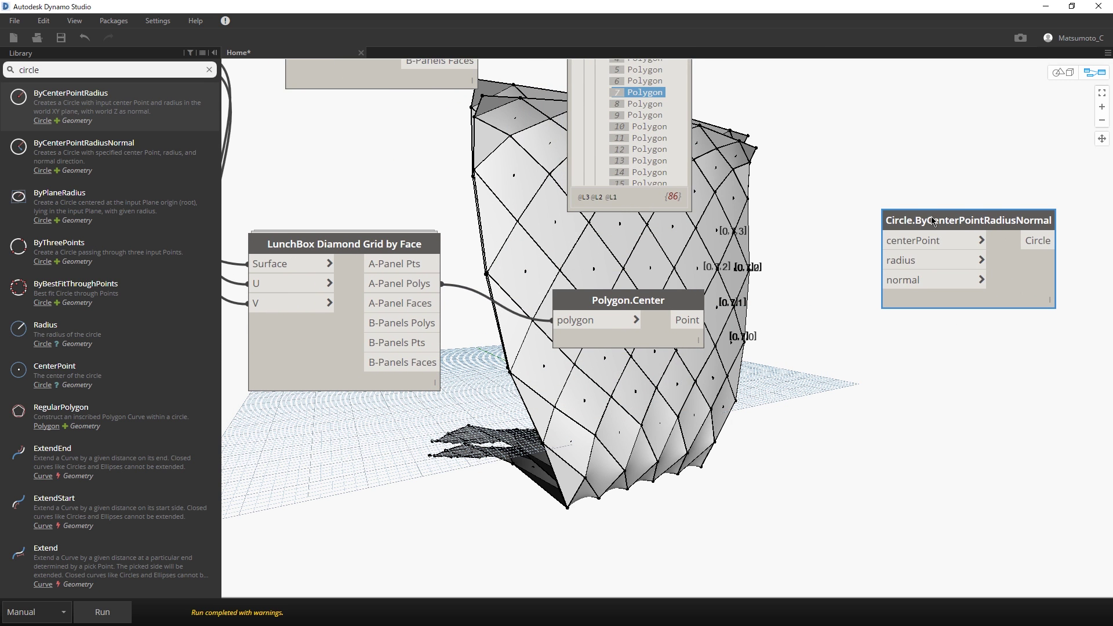
{"action": "left_click_drag", "start_coordinate": [922, 226], "coordinate": [924, 312]}
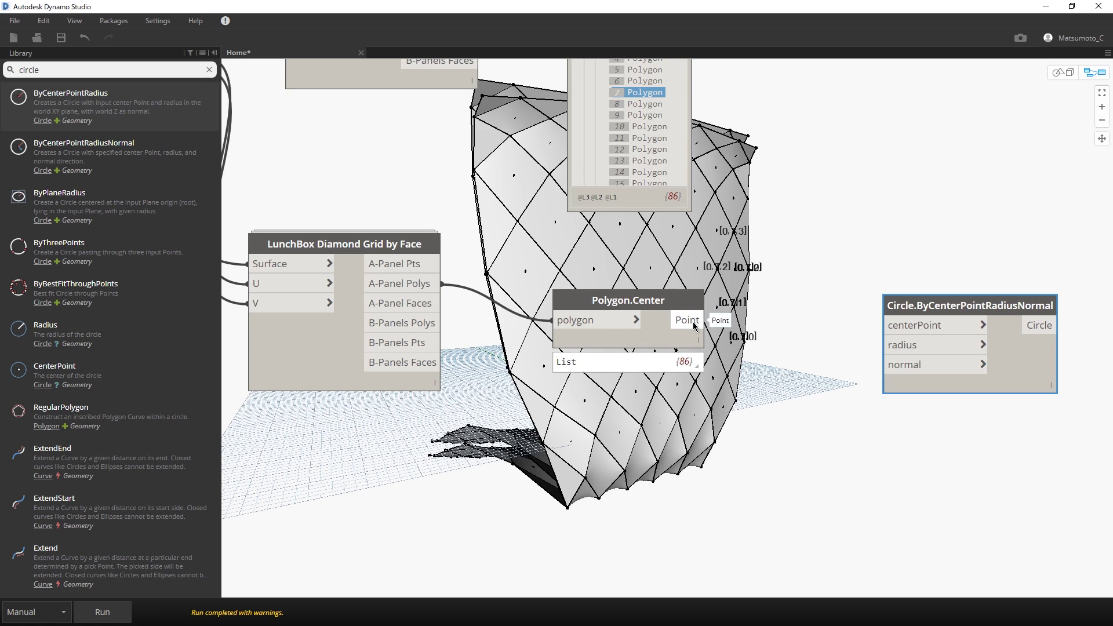
{"action": "left_click_drag", "start_coordinate": [688, 321], "coordinate": [899, 326]}
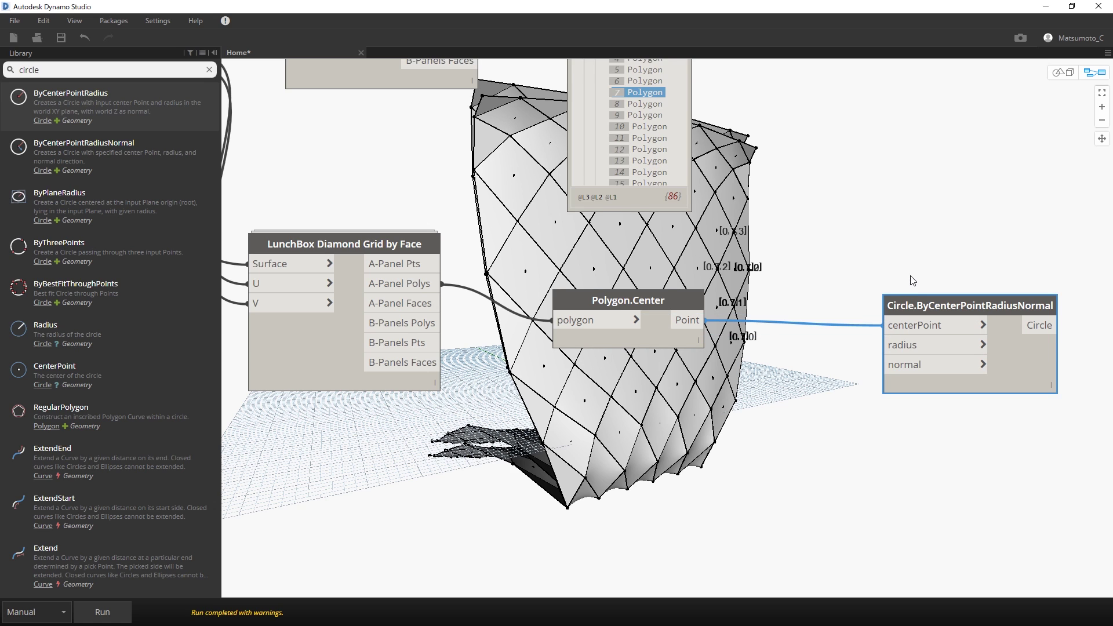
Give the circle a radius of 2 from a new code block
{"action": "double_click", "coordinate": [779, 367]}
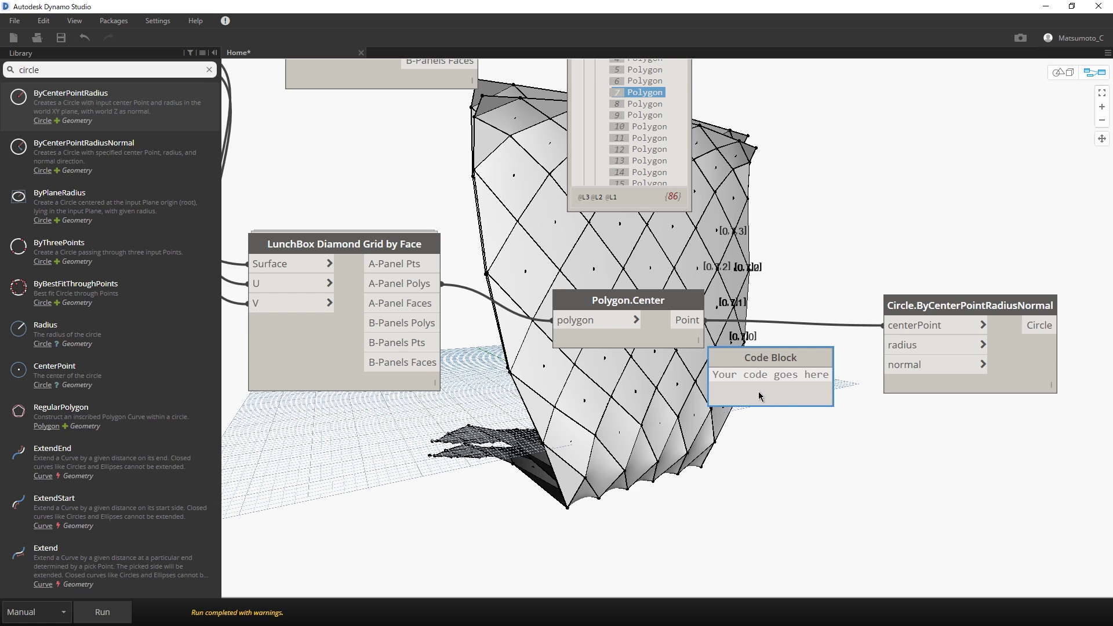
{"action": "type", "text": "2"}
{"action": "left_click", "coordinate": [820, 393]}
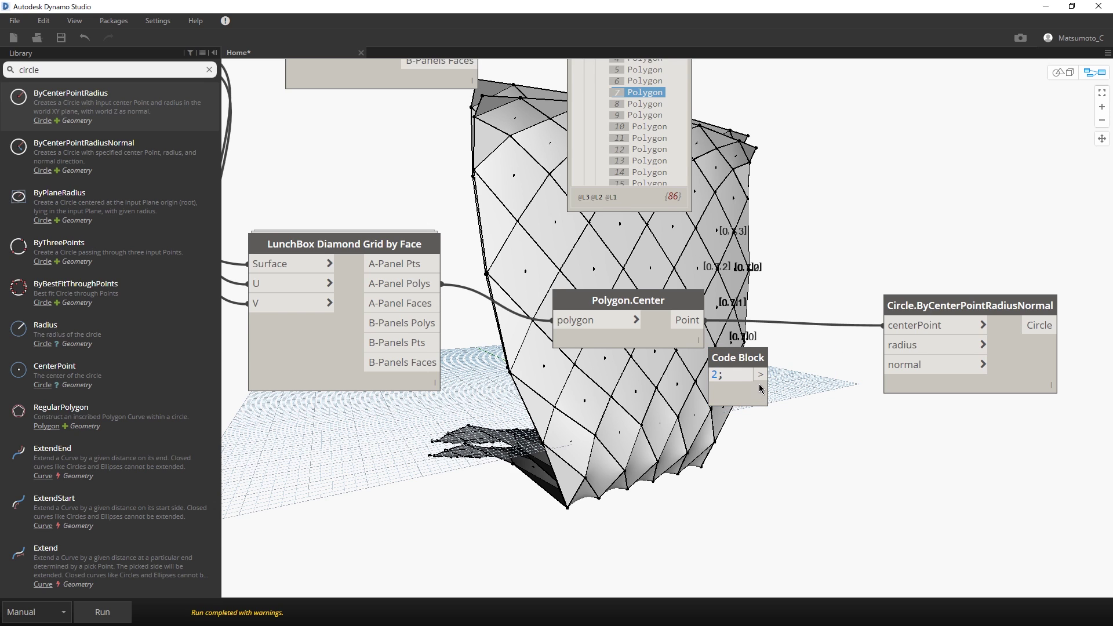
{"action": "left_click_drag", "start_coordinate": [770, 376], "coordinate": [883, 346]}
{"action": "middle_click_drag", "start_coordinate": [725, 473], "coordinate": [733, 416]}
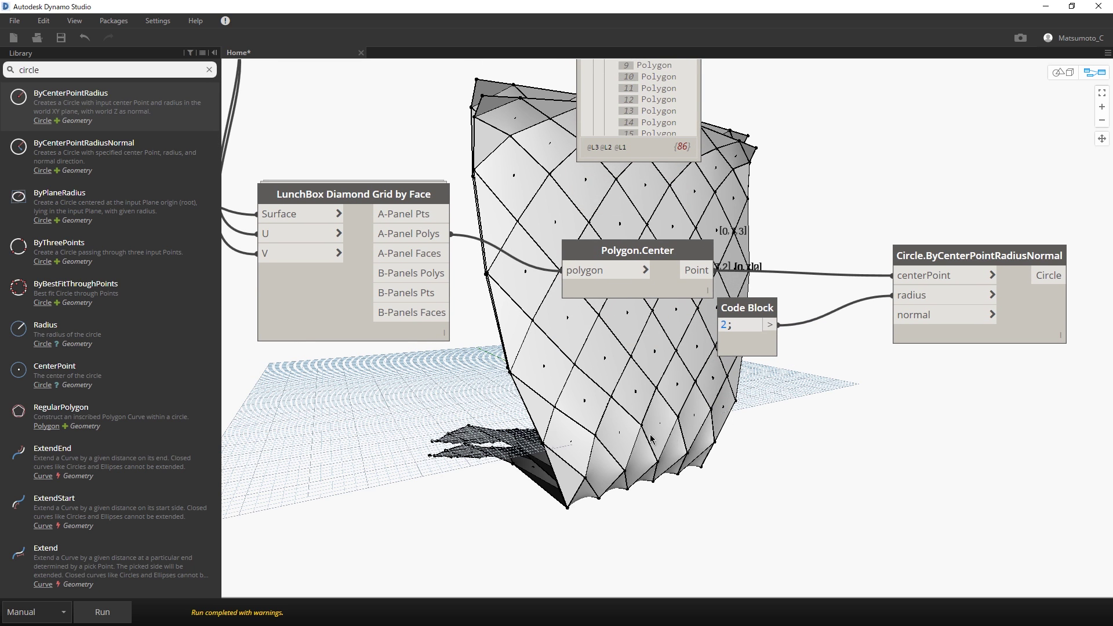
{"action": "middle_click_drag", "start_coordinate": [635, 397], "coordinate": [621, 380]}
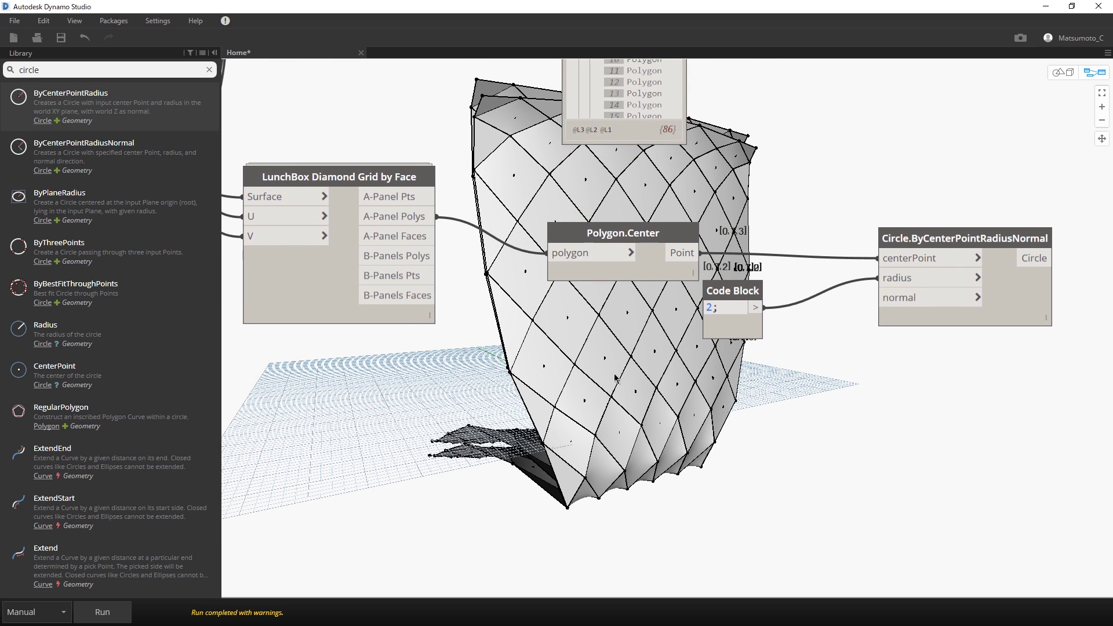
Add a Surface.NormalAtPoint node fed by A-Panel Faces and the panel centre points
{"action": "right_click", "coordinate": [690, 499]}
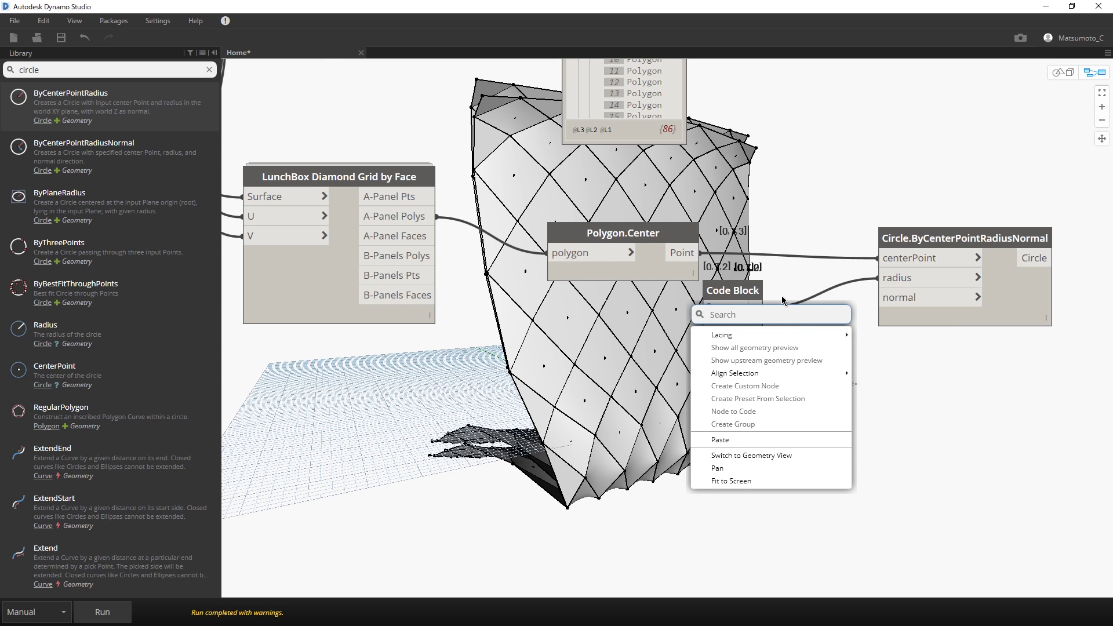
{"action": "mouse_move", "coordinate": [844, 455]}
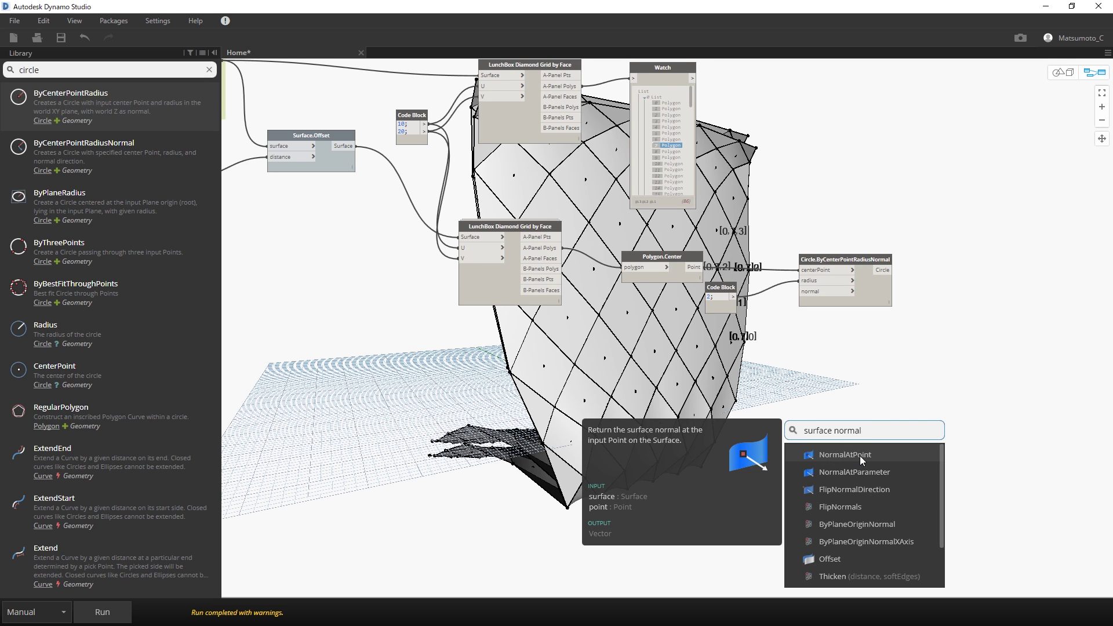
{"action": "left_click", "coordinate": [860, 456]}
{"action": "left_click_drag", "start_coordinate": [892, 464], "coordinate": [685, 355]}
{"action": "scroll", "coordinate": [780, 400], "scroll_direction": "up", "scroll_amount": 3}
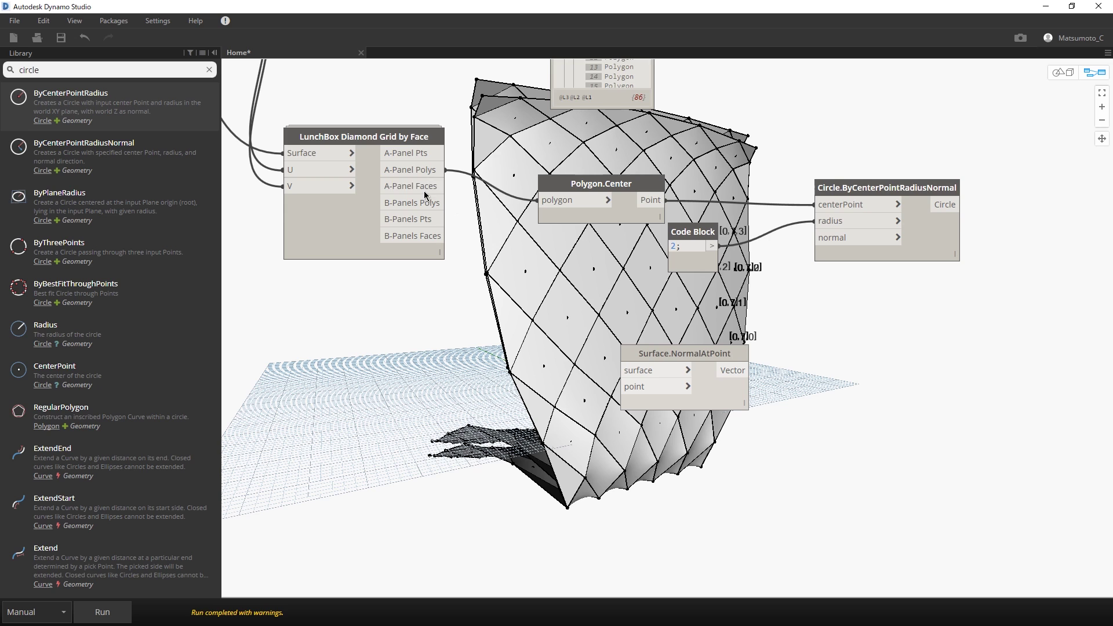
{"action": "left_click_drag", "start_coordinate": [432, 186], "coordinate": [622, 371]}
{"action": "left_click", "coordinate": [622, 372]}
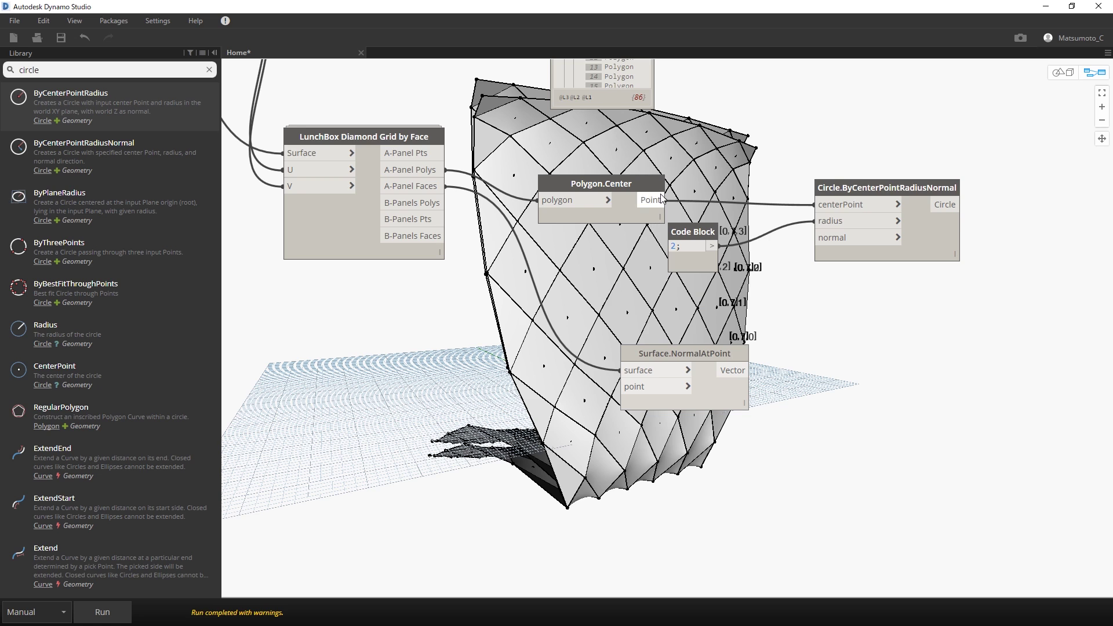
{"action": "mouse_move", "coordinate": [643, 386]}
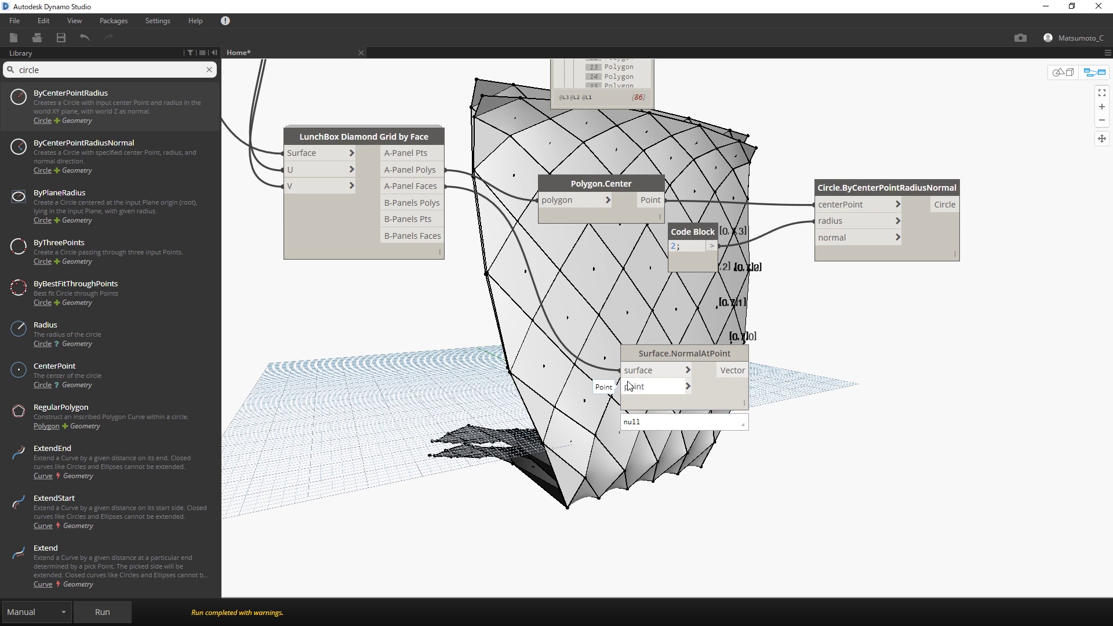
{"action": "left_click_drag", "start_coordinate": [660, 355], "coordinate": [713, 346]}
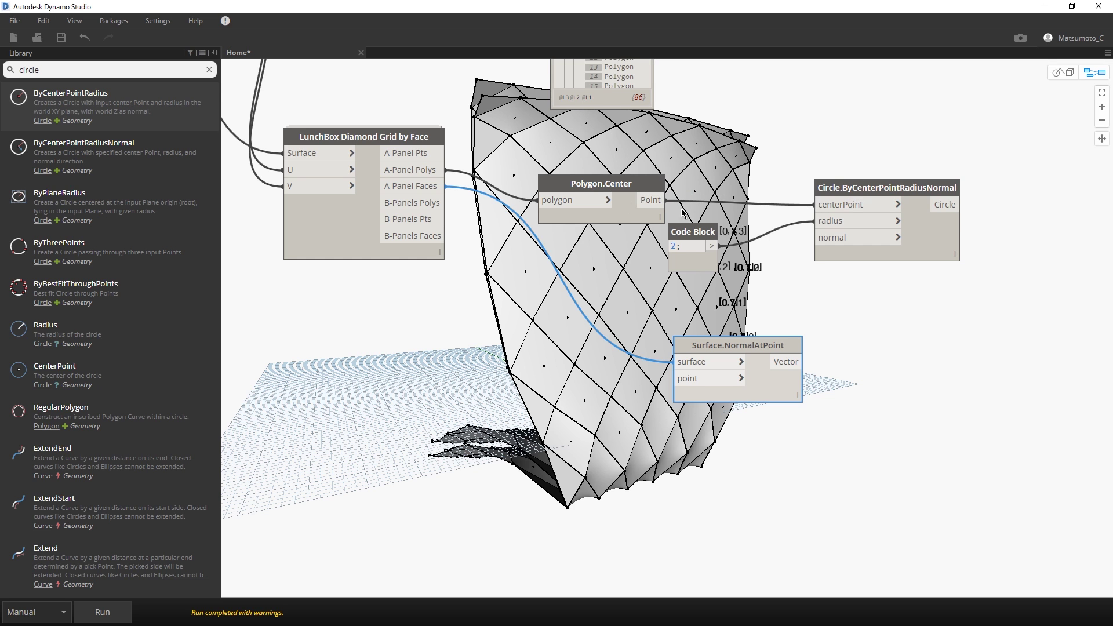
{"action": "left_click", "coordinate": [650, 200]}
{"action": "left_click", "coordinate": [677, 378]}
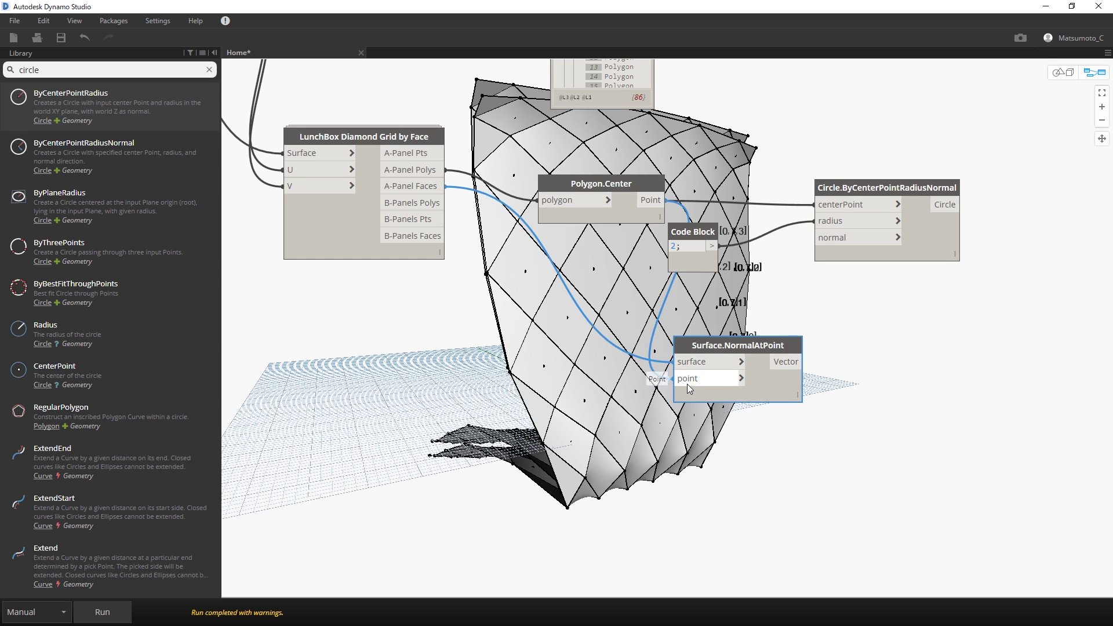
Feed the normal vector into the circle node and run so circles appear on each panel
{"action": "mouse_move", "coordinate": [813, 377]}
{"action": "middle_mouse_down"}
{"action": "mouse_move", "coordinate": [616, 394]}
{"action": "mouse_move", "coordinate": [526, 380]}
{"action": "middle_mouse_up"}
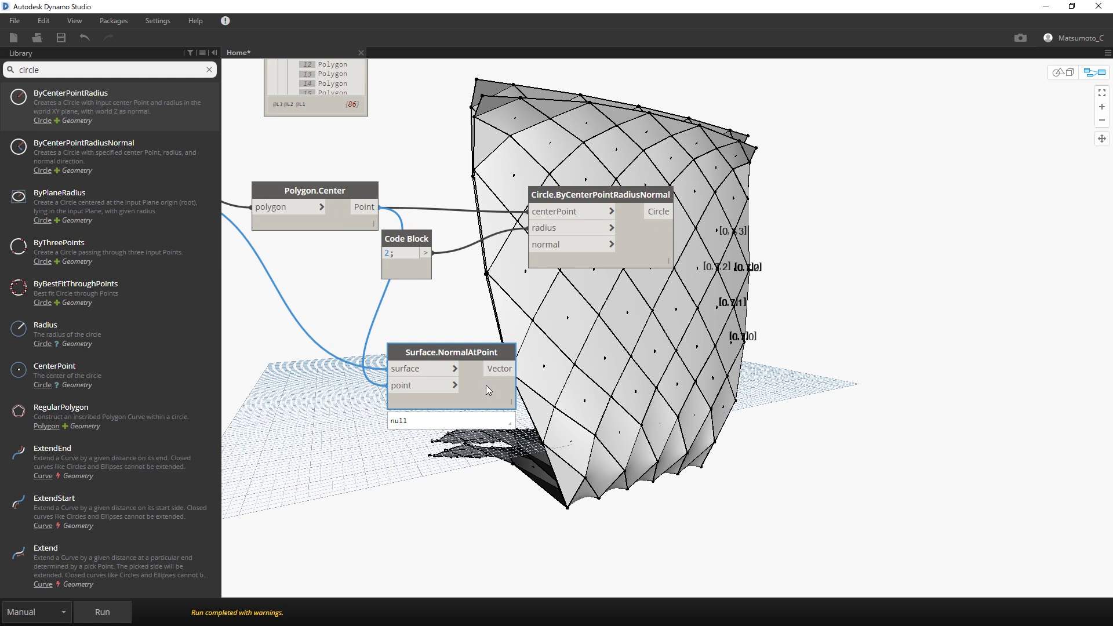
{"action": "left_click", "coordinate": [518, 369]}
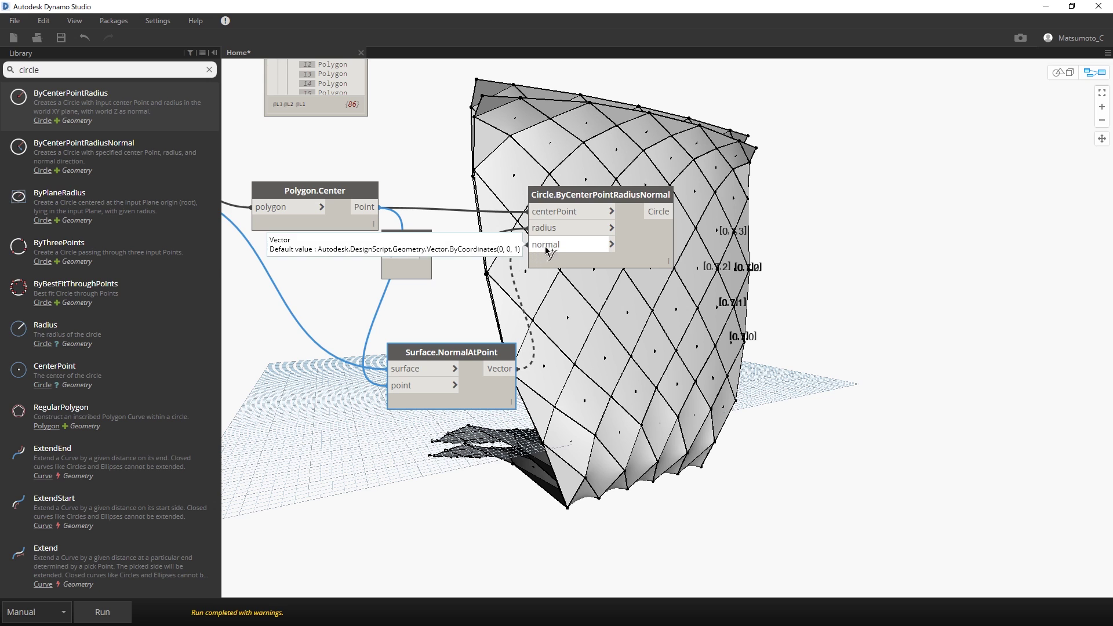
{"action": "left_click", "coordinate": [560, 248]}
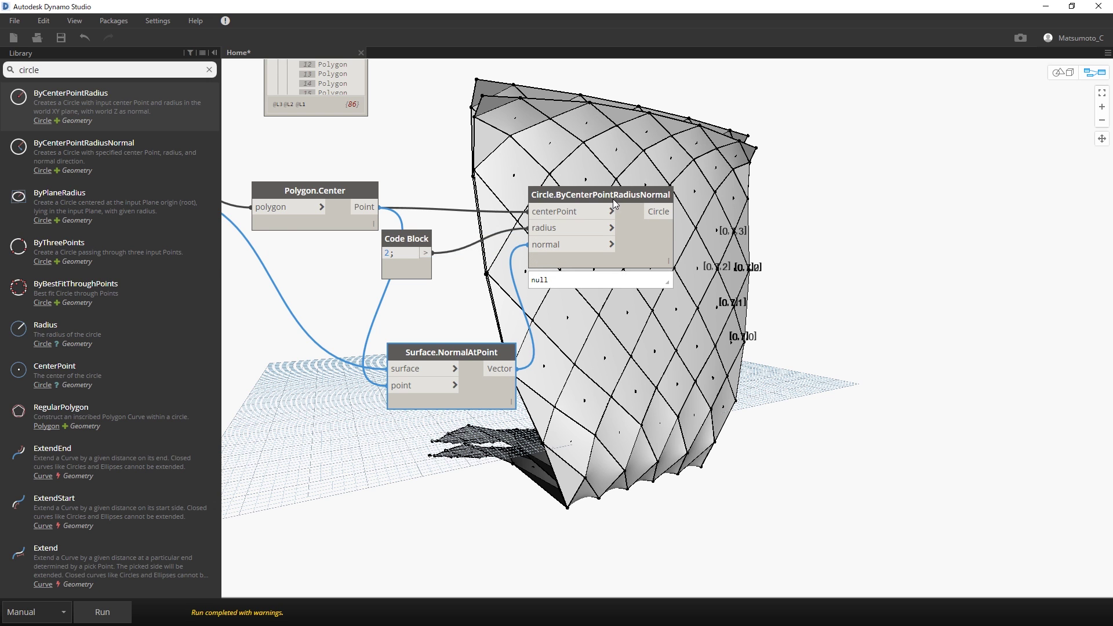
{"action": "left_click_drag", "start_coordinate": [614, 197], "coordinate": [663, 201]}
{"action": "left_click_drag", "start_coordinate": [406, 239], "coordinate": [461, 243]}
{"action": "left_click", "coordinate": [365, 507]}
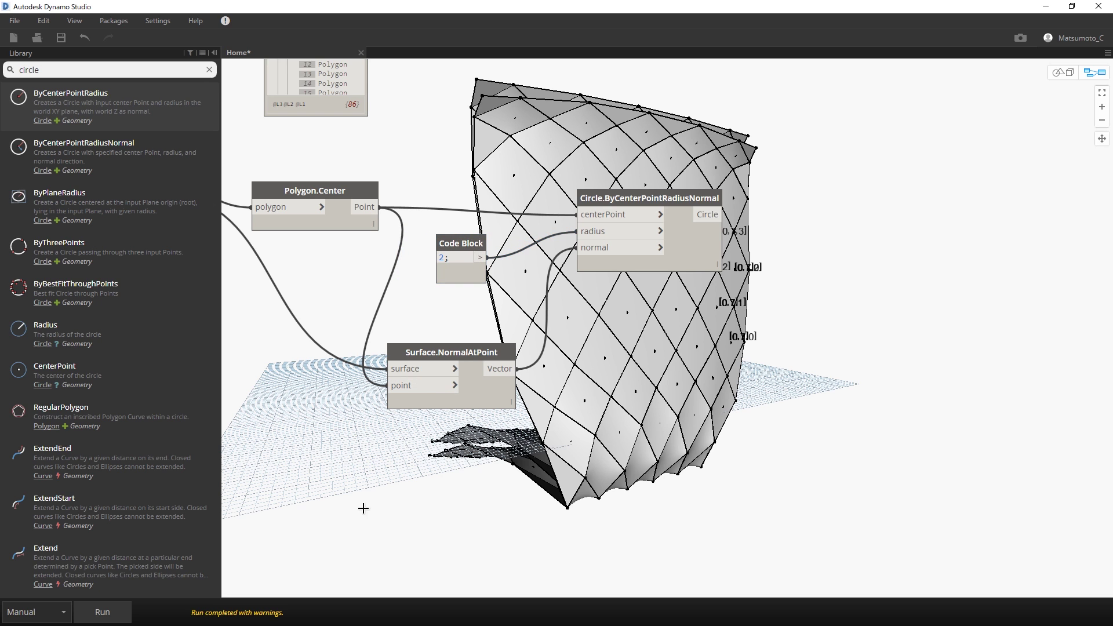
{"action": "left_click", "coordinate": [102, 613]}
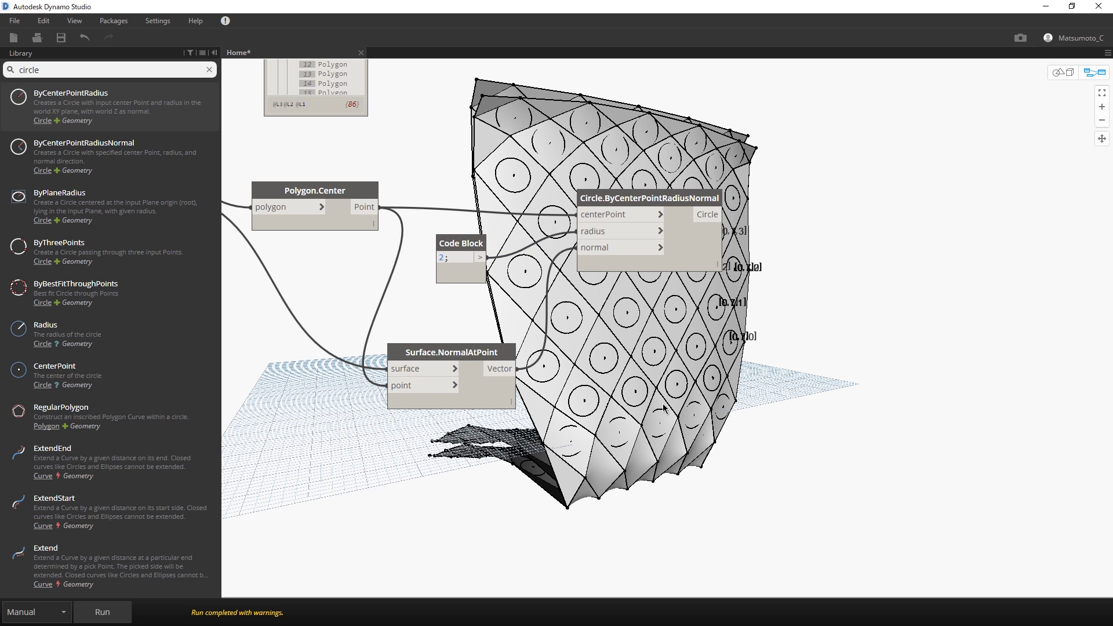
{"action": "left_click", "coordinate": [1060, 73]}
{"action": "scroll", "coordinate": [867, 246], "scroll_direction": "up", "scroll_amount": 3}
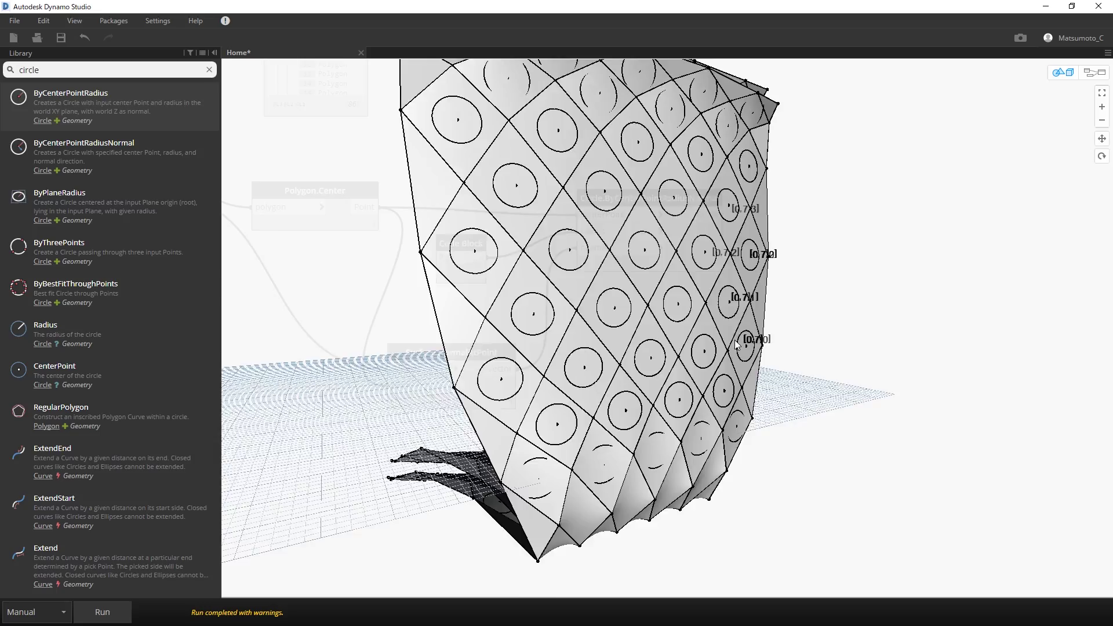
{"action": "mouse_move", "coordinate": [867, 246]}
{"action": "right_mouse_down"}
{"action": "mouse_move", "coordinate": [752, 282]}
{"action": "mouse_move", "coordinate": [791, 340]}
{"action": "mouse_move", "coordinate": [746, 345]}
{"action": "right_mouse_up"}
{"action": "left_click", "coordinate": [1094, 72]}
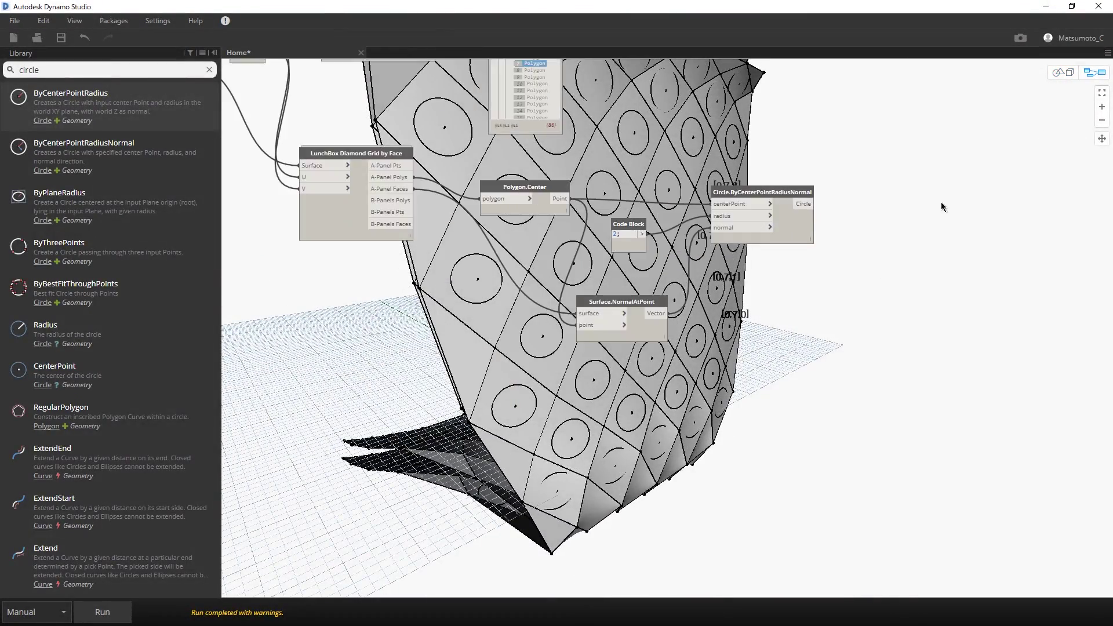
{"action": "mouse_move", "coordinate": [588, 165]}
{"action": "middle_mouse_down"}
{"action": "mouse_move", "coordinate": [632, 244]}
{"action": "mouse_move", "coordinate": [676, 268]}
{"action": "mouse_move", "coordinate": [527, 272]}
{"action": "middle_mouse_up"}
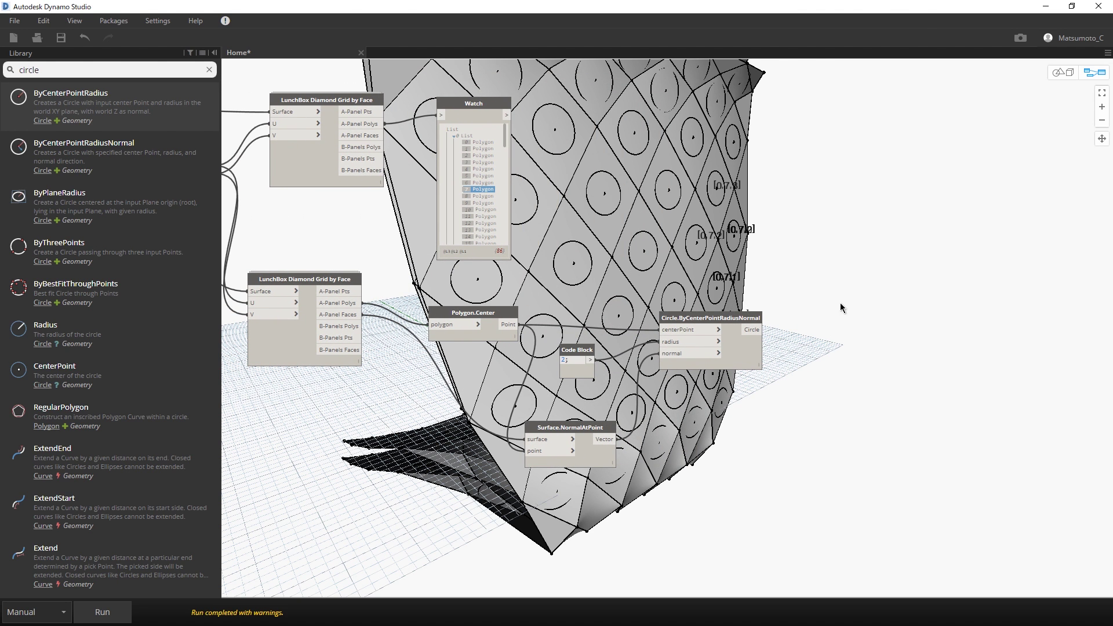
{"action": "left_click", "coordinate": [477, 110]}
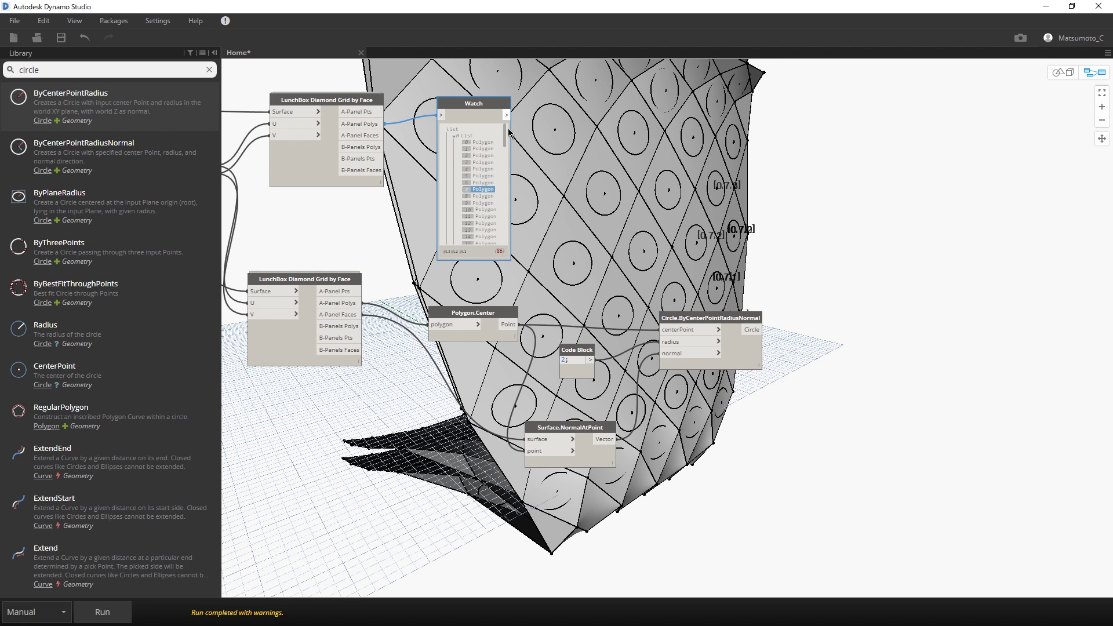
{"action": "left_click", "coordinate": [748, 324]}
{"action": "middle_click_drag", "start_coordinate": [935, 348], "coordinate": [815, 346]}
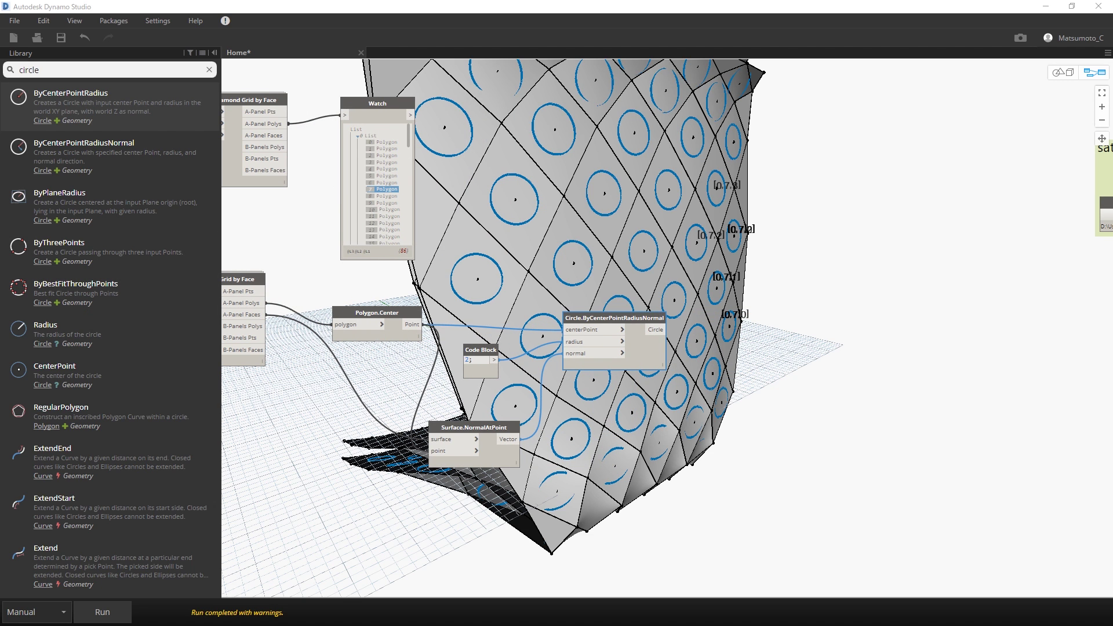
{"action": "left_click", "coordinate": [895, 329]}
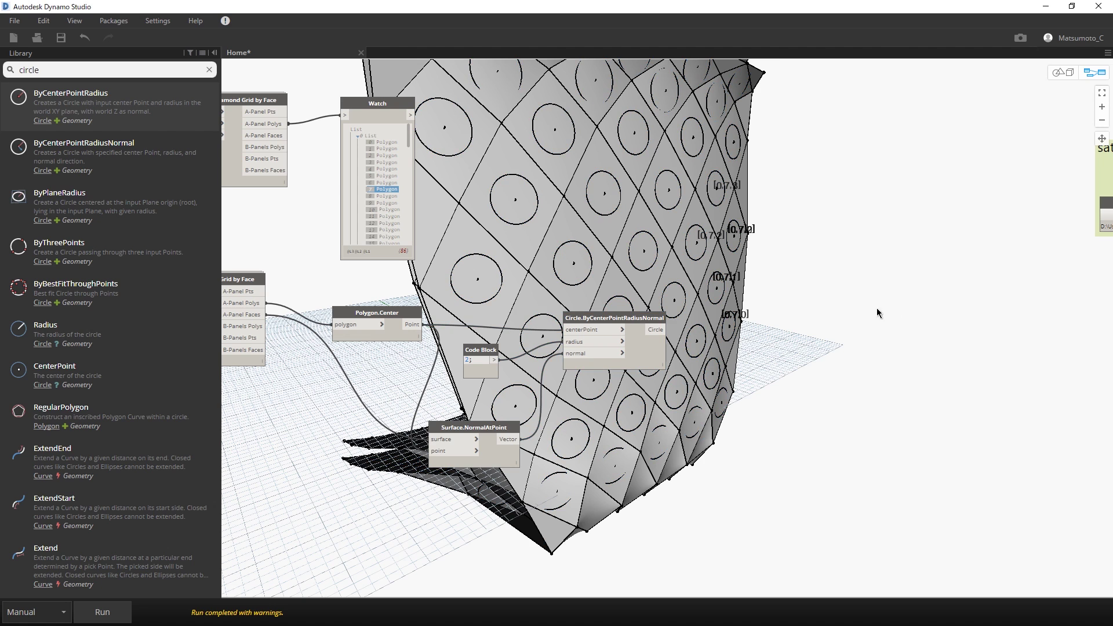
Add a Surface.ByLoft (crossSections) node and place it to the right of the circle node
{"action": "right_click", "coordinate": [909, 299]}
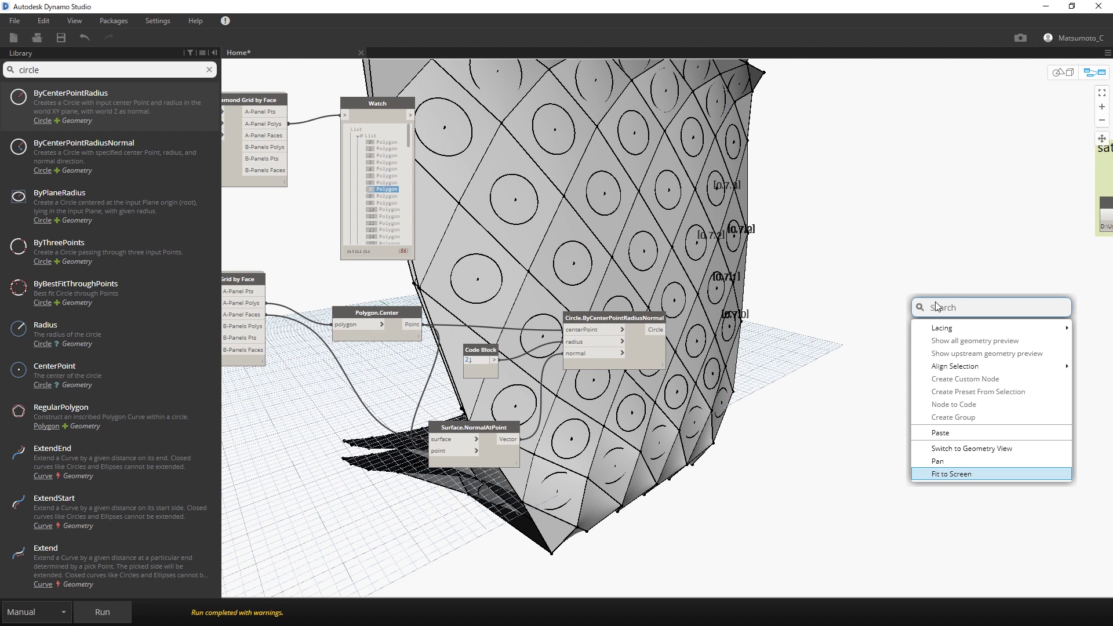
{"action": "type", "text": "loft"}
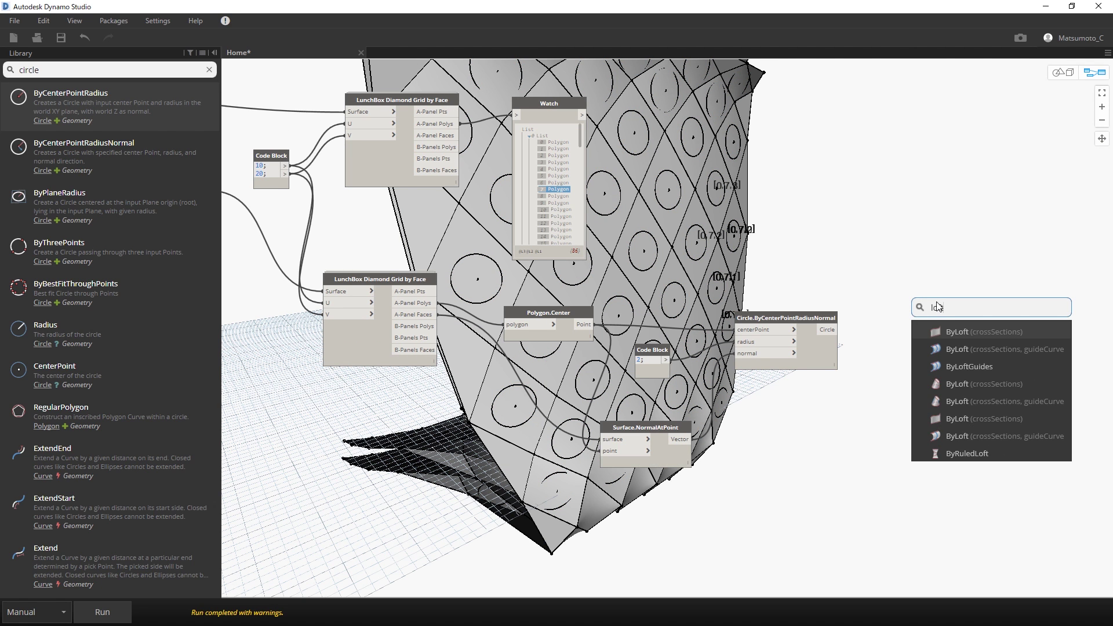
{"action": "mouse_move", "coordinate": [975, 331]}
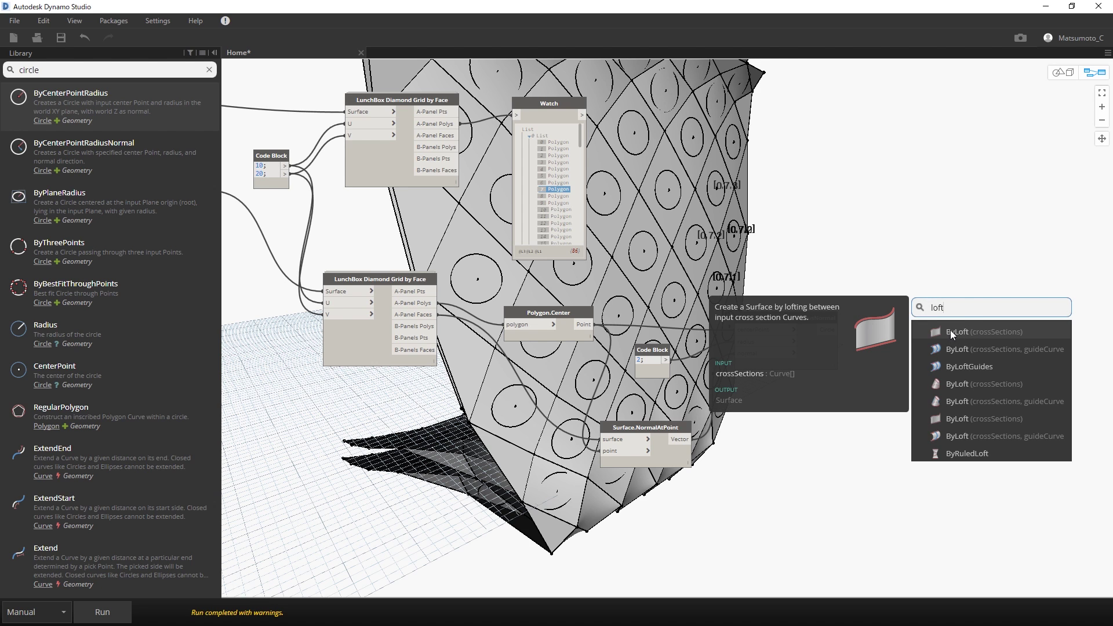
{"action": "left_click", "coordinate": [966, 332]}
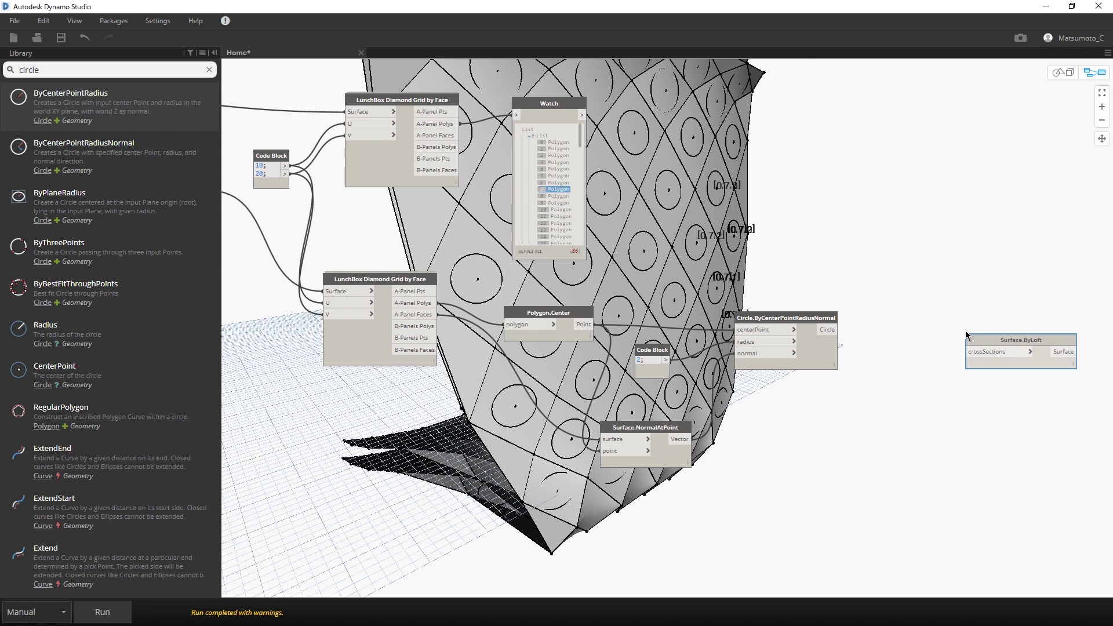
{"action": "left_click_drag", "start_coordinate": [928, 335], "coordinate": [924, 274]}
{"action": "scroll", "coordinate": [944, 329], "scroll_direction": "up", "scroll_amount": 2}
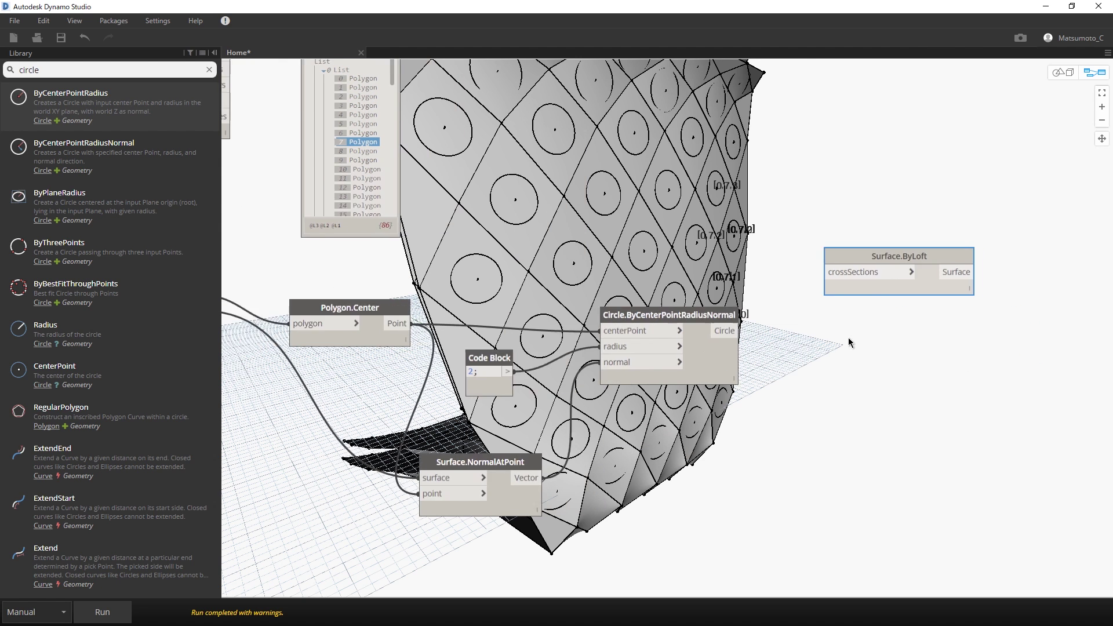
{"action": "middle_click_drag", "start_coordinate": [848, 338], "coordinate": [691, 339]}
{"action": "left_click_drag", "start_coordinate": [792, 243], "coordinate": [899, 241]}
{"action": "left_click", "coordinate": [786, 316]}
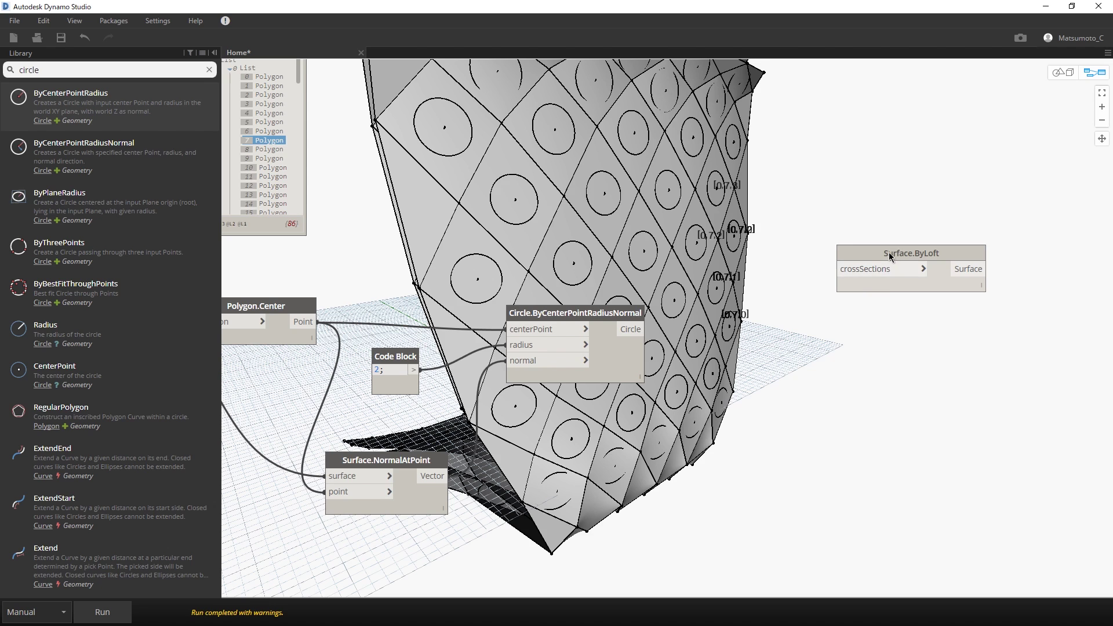
{"action": "left_click_drag", "start_coordinate": [841, 255], "coordinate": [907, 262]}
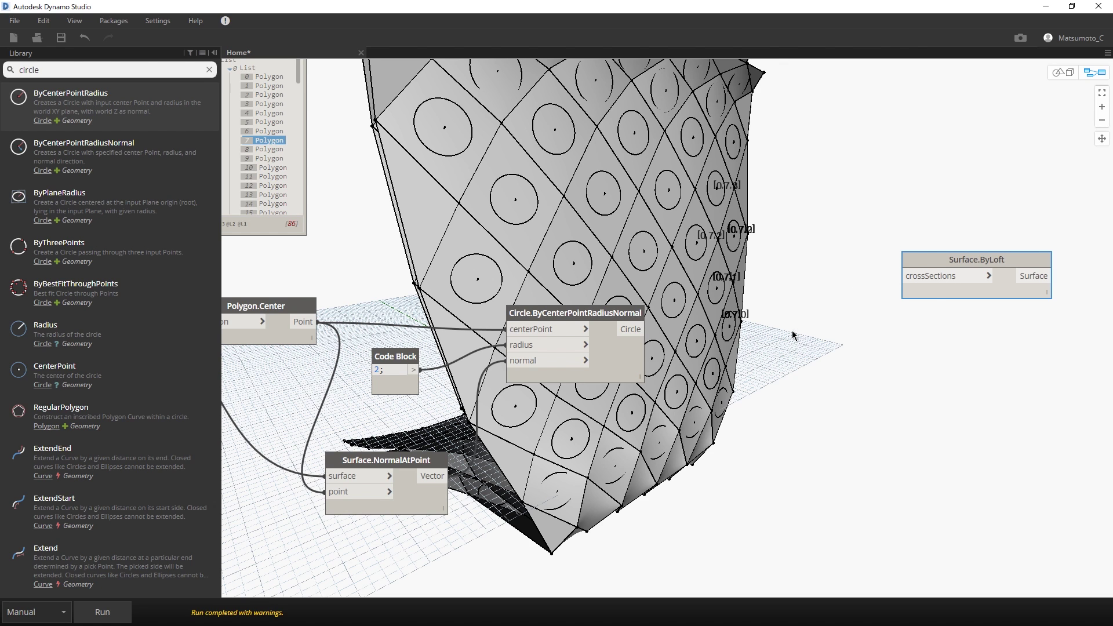
Add a List.Create node with two inputs, item0 and item1, near Surface.ByLoft
{"action": "right_click", "coordinate": [783, 317]}
{"action": "type", "text": "list"}
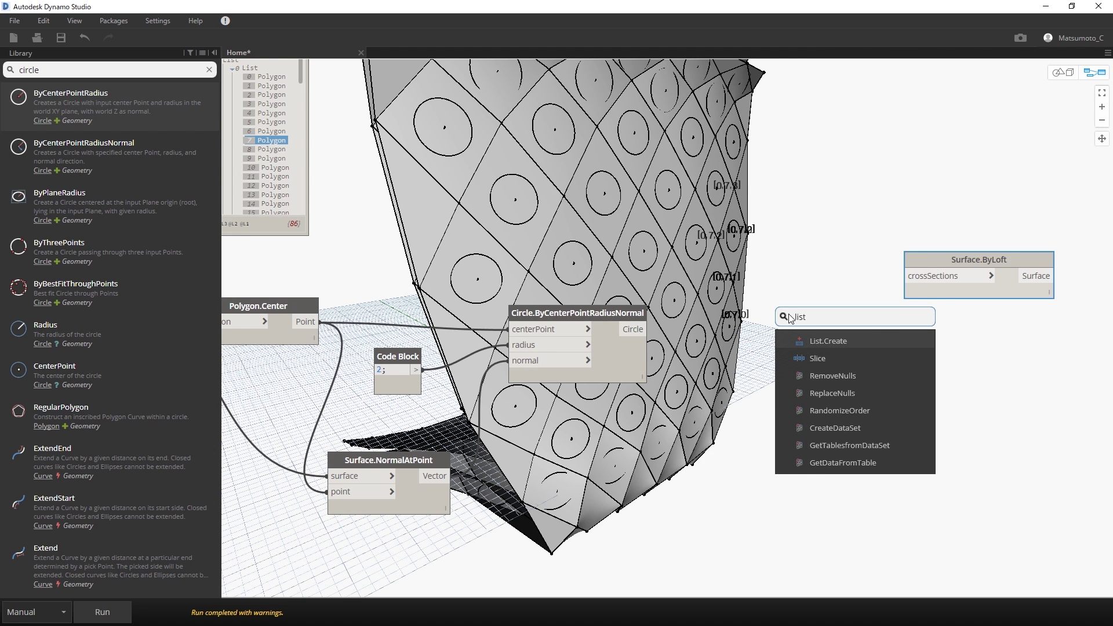
{"action": "left_click", "coordinate": [829, 342]}
{"action": "left_click_drag", "start_coordinate": [830, 346], "coordinate": [719, 232]}
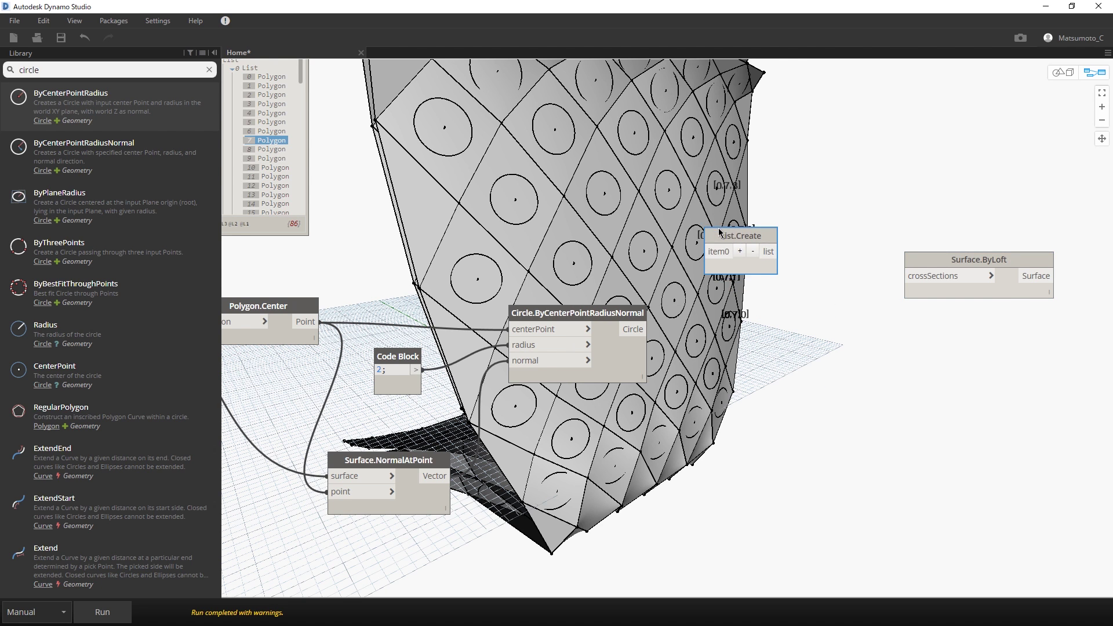
{"action": "scroll", "coordinate": [720, 232], "scroll_direction": "up", "scroll_amount": 2}
{"action": "left_click", "coordinate": [746, 260]}
{"action": "mouse_move", "coordinate": [556, 255]}
{"action": "middle_mouse_down"}
{"action": "mouse_move", "coordinate": [744, 254]}
{"action": "mouse_move", "coordinate": [756, 317]}
{"action": "middle_mouse_up"}
{"action": "scroll", "coordinate": [744, 253], "scroll_direction": "down", "scroll_amount": 2}
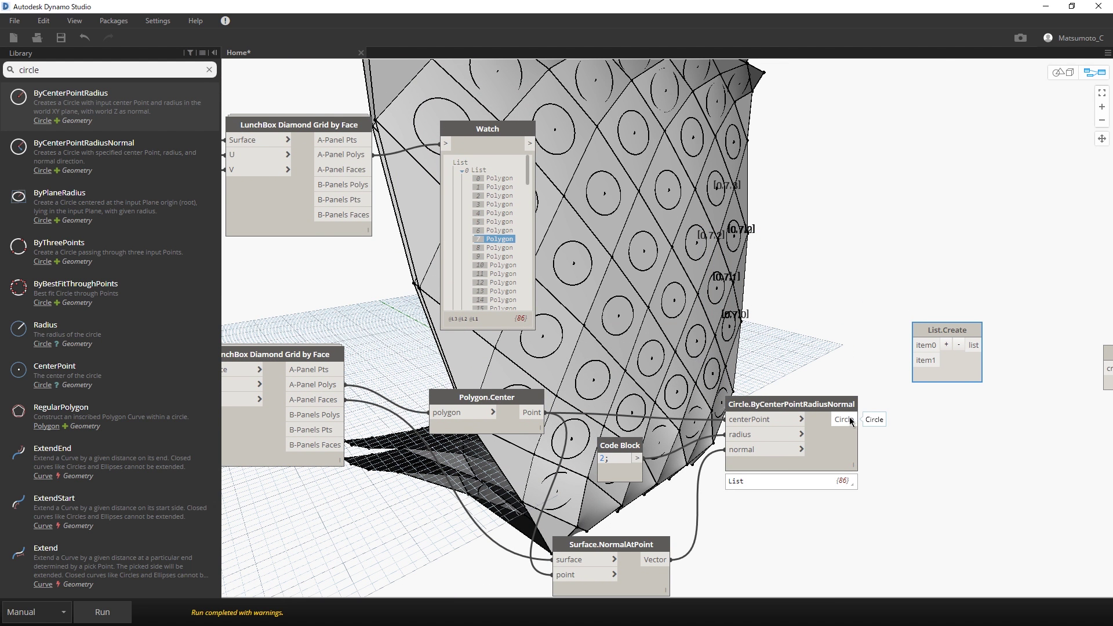
{"action": "middle_click_drag", "start_coordinate": [902, 409], "coordinate": [699, 357]}
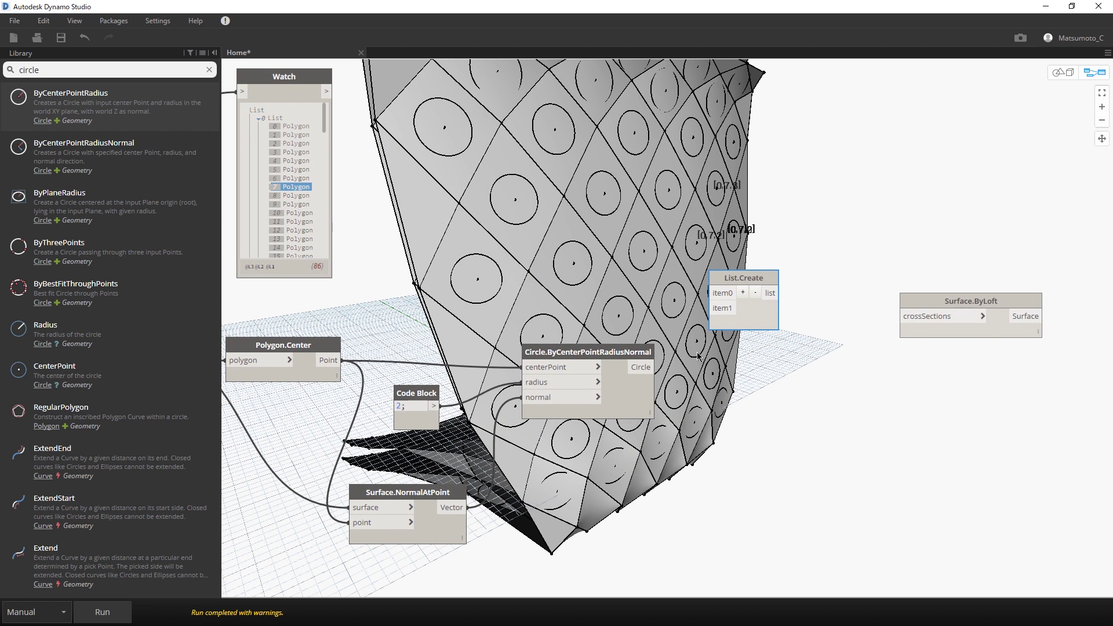
Add List.Transpose and wire List.Create through it into Surface.ByLoft's crossSections
{"action": "right_click", "coordinate": [827, 414]}
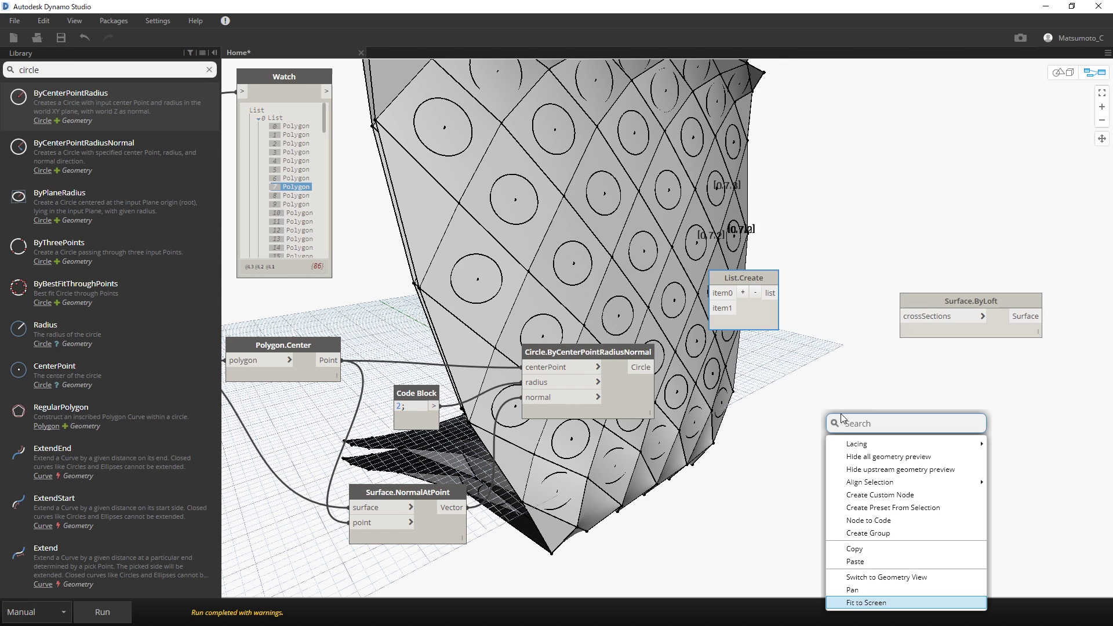
{"action": "type", "text": "tran"}
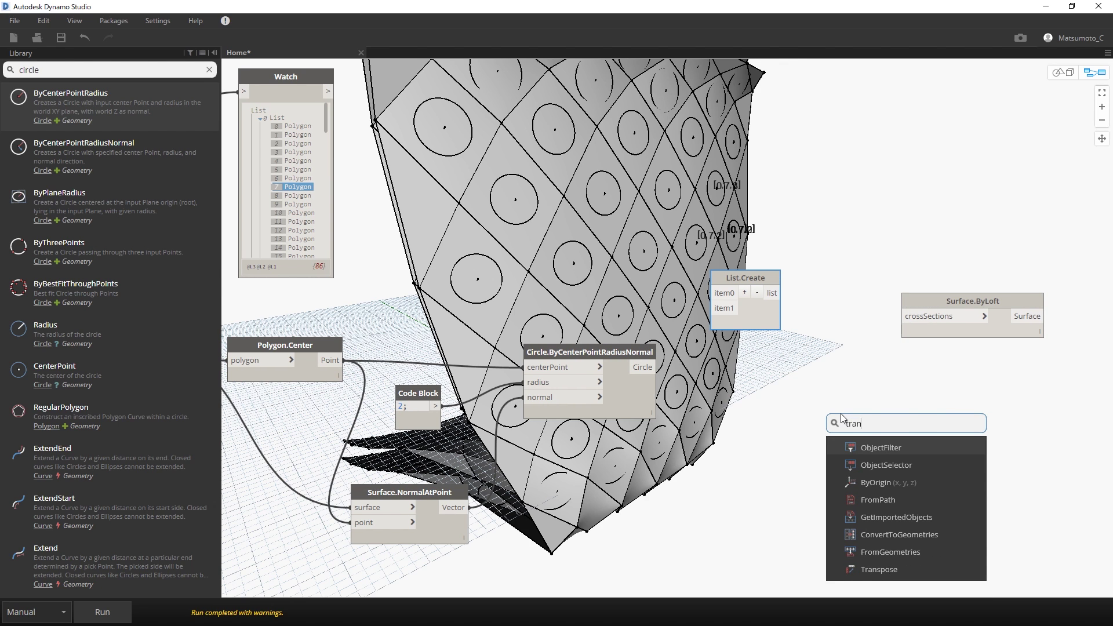
{"action": "type", "text": "spose"}
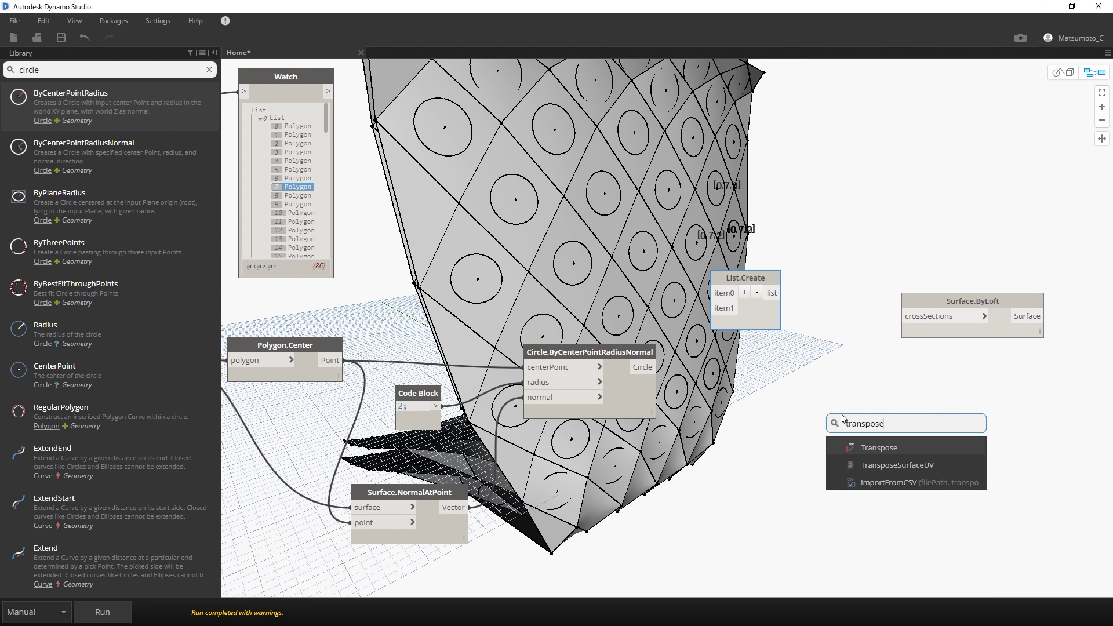
{"action": "left_click", "coordinate": [877, 447]}
{"action": "left_click_drag", "start_coordinate": [901, 452], "coordinate": [838, 307]}
{"action": "left_click_drag", "start_coordinate": [935, 302], "coordinate": [996, 307]}
{"action": "left_click_drag", "start_coordinate": [782, 293], "coordinate": [819, 321]}
{"action": "left_click", "coordinate": [820, 321]}
{"action": "left_click", "coordinate": [908, 326]}
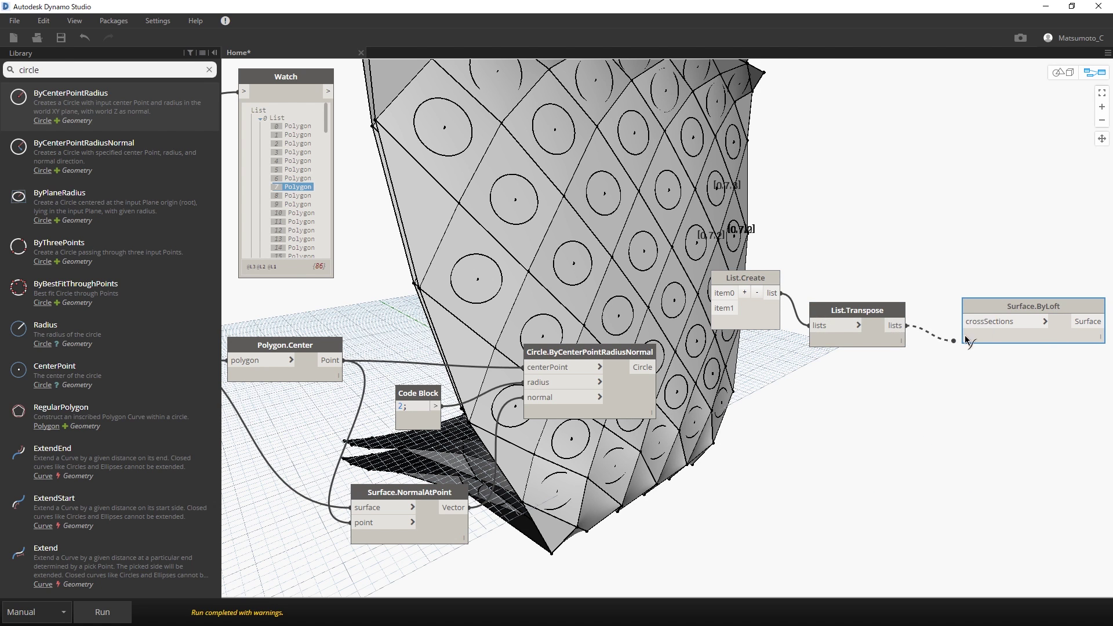
{"action": "left_click", "coordinate": [1000, 320]}
{"action": "left_click_drag", "start_coordinate": [887, 310], "coordinate": [897, 301]}
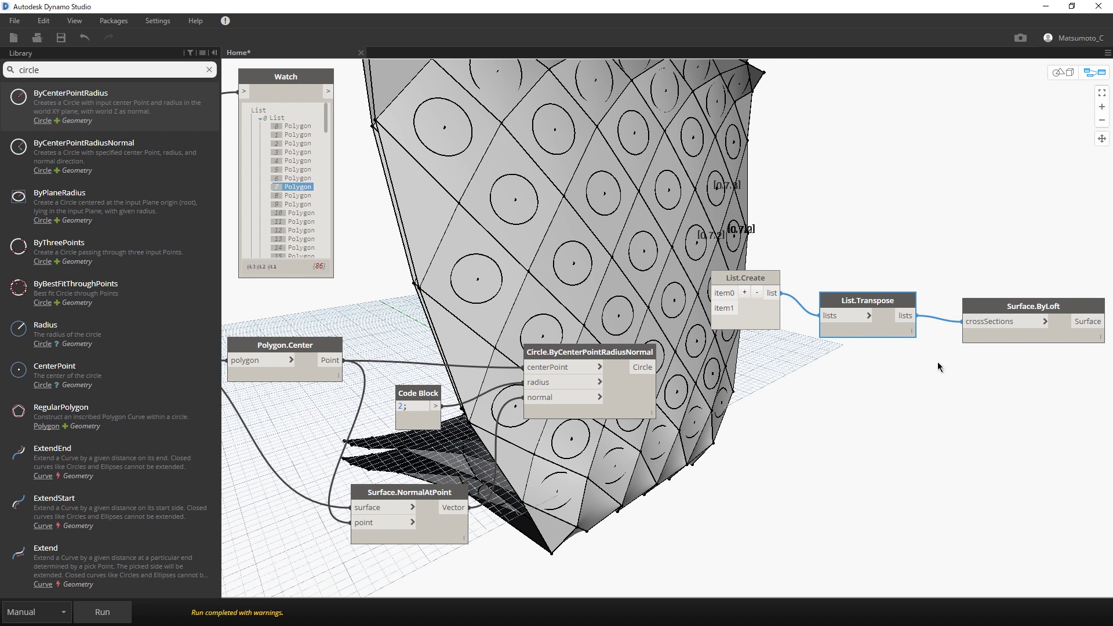
Inspect the polygon Watch node and pin the circle node's output preview
{"action": "middle_click_drag", "start_coordinate": [742, 408], "coordinate": [791, 405]}
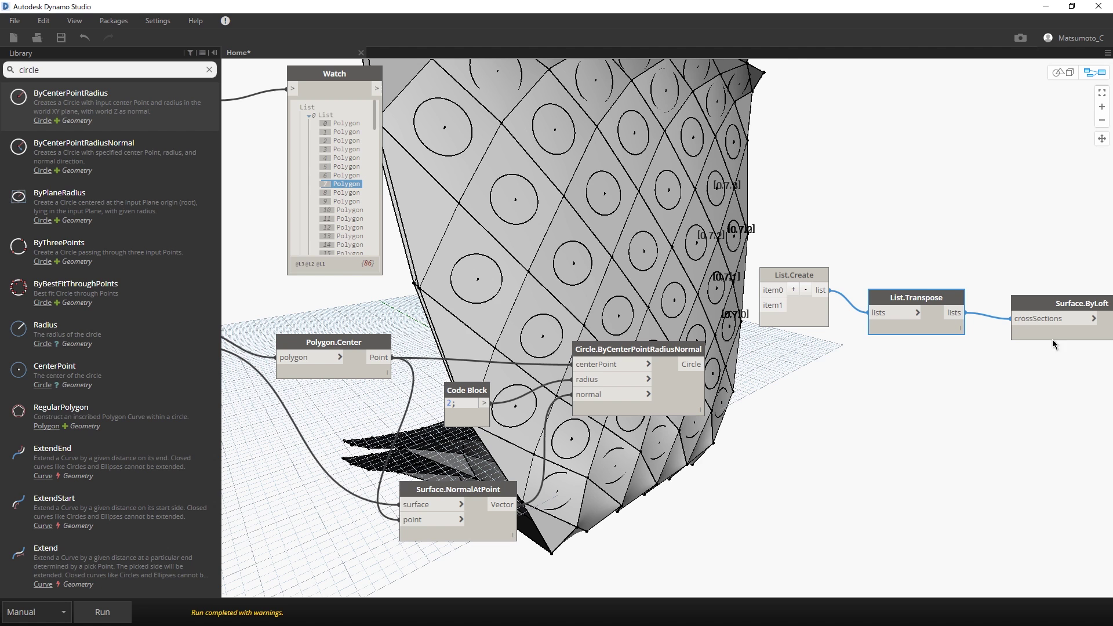
{"action": "middle_click_drag", "start_coordinate": [824, 374], "coordinate": [938, 406]}
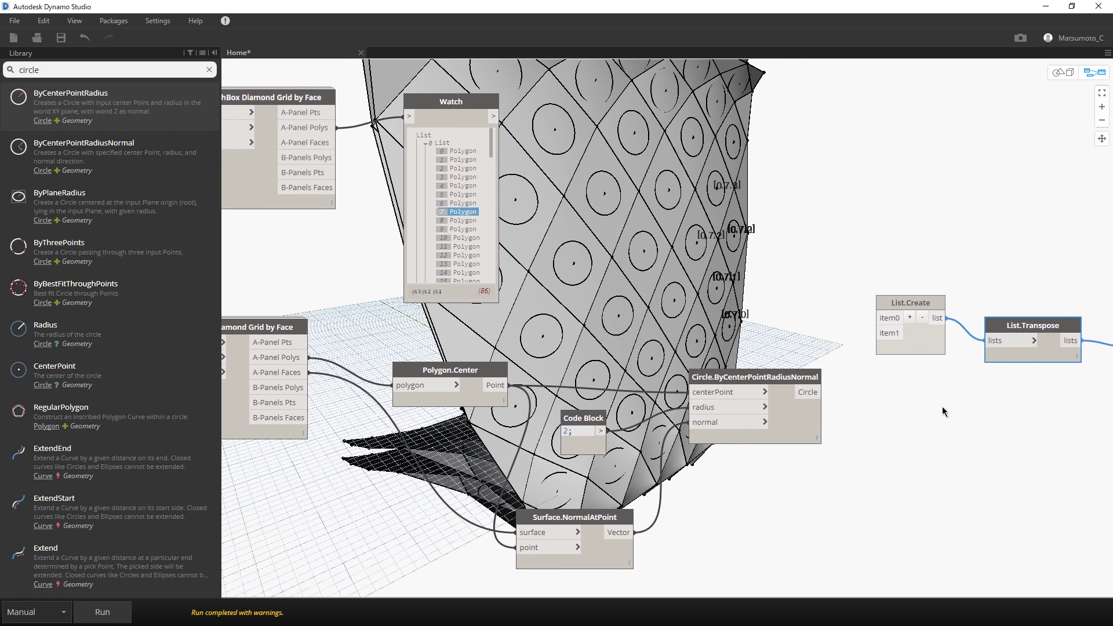
{"action": "left_click", "coordinate": [456, 113]}
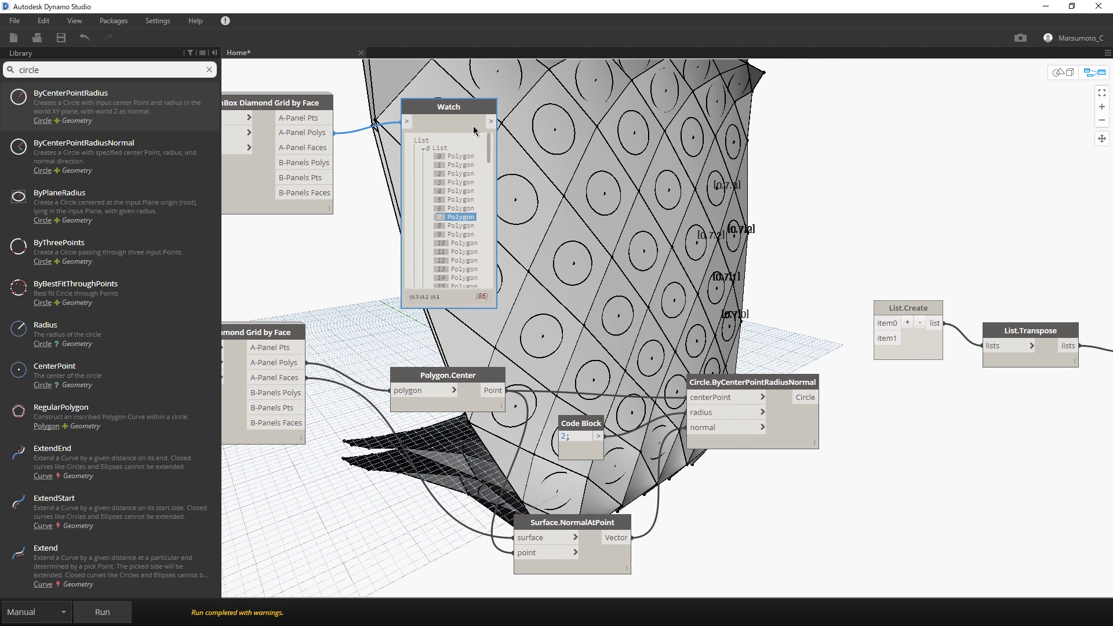
{"action": "left_click", "coordinate": [797, 380]}
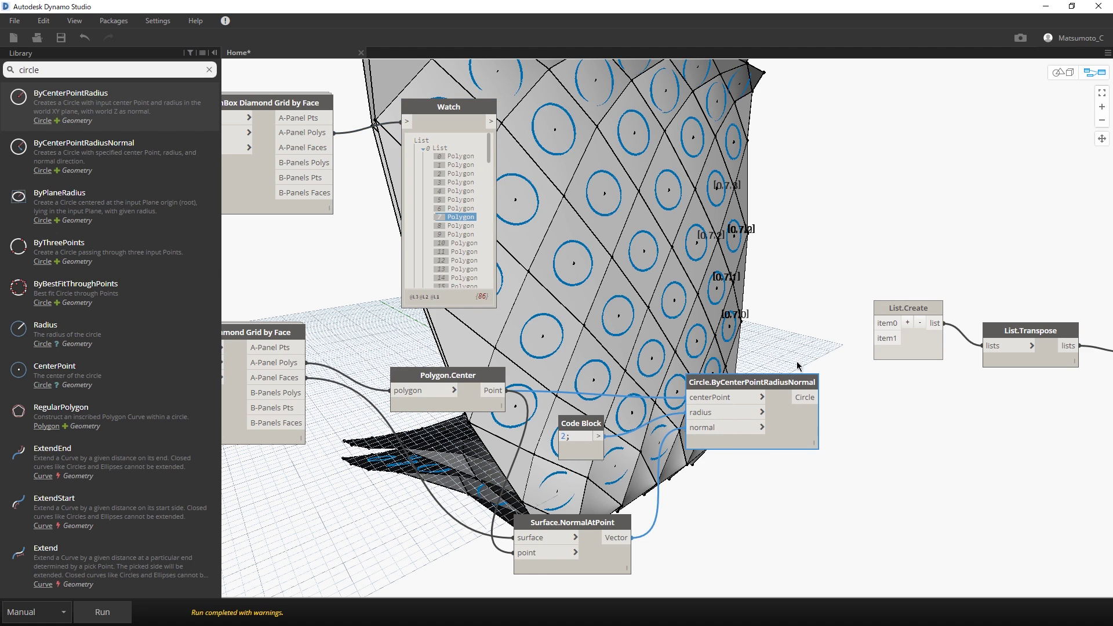
{"action": "left_click", "coordinate": [813, 232]}
{"action": "mouse_move", "coordinate": [761, 398]}
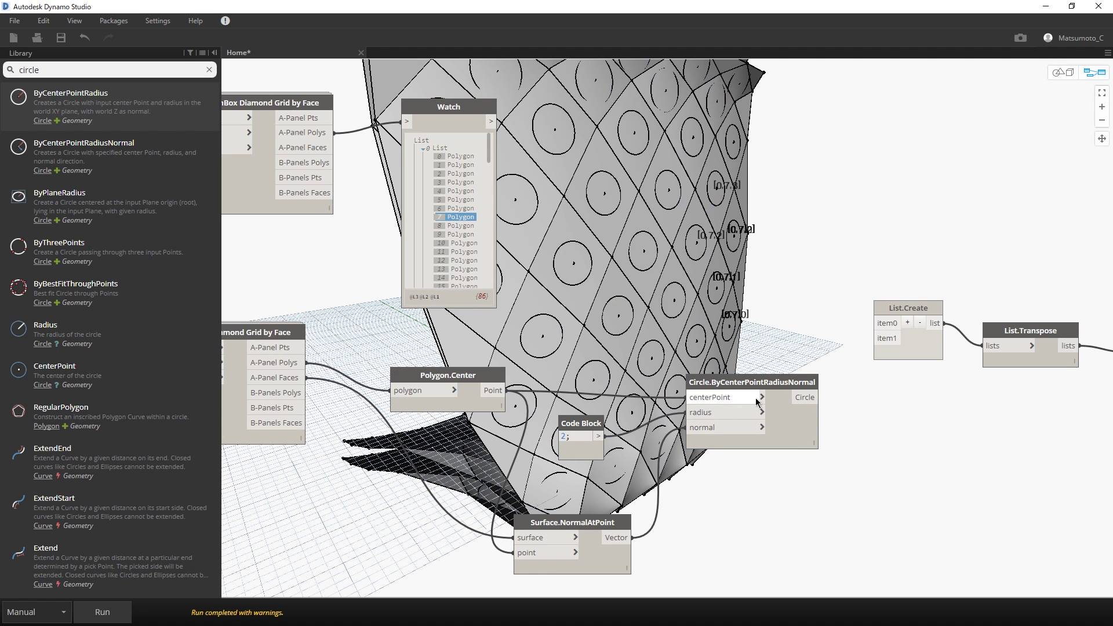
{"action": "mouse_move", "coordinate": [753, 457]}
{"action": "left_click", "coordinate": [809, 460]}
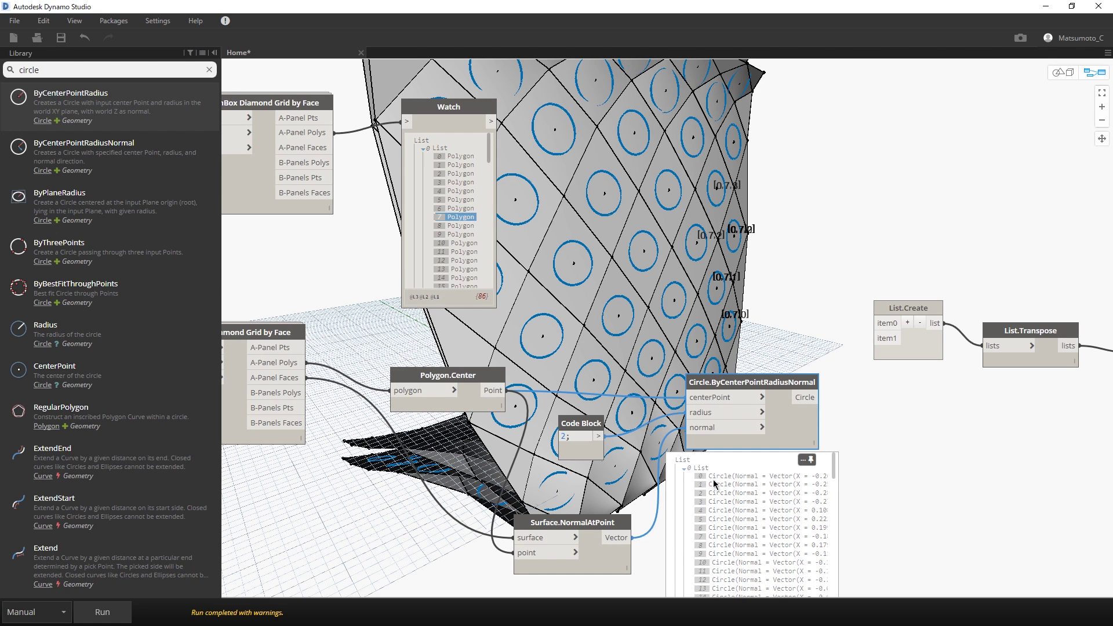
{"action": "mouse_move", "coordinate": [834, 468]}
{"action": "left_mouse_down"}
{"action": "mouse_move", "coordinate": [837, 600]}
{"action": "mouse_move", "coordinate": [835, 466]}
{"action": "left_mouse_up"}
{"action": "left_click", "coordinate": [853, 436]}
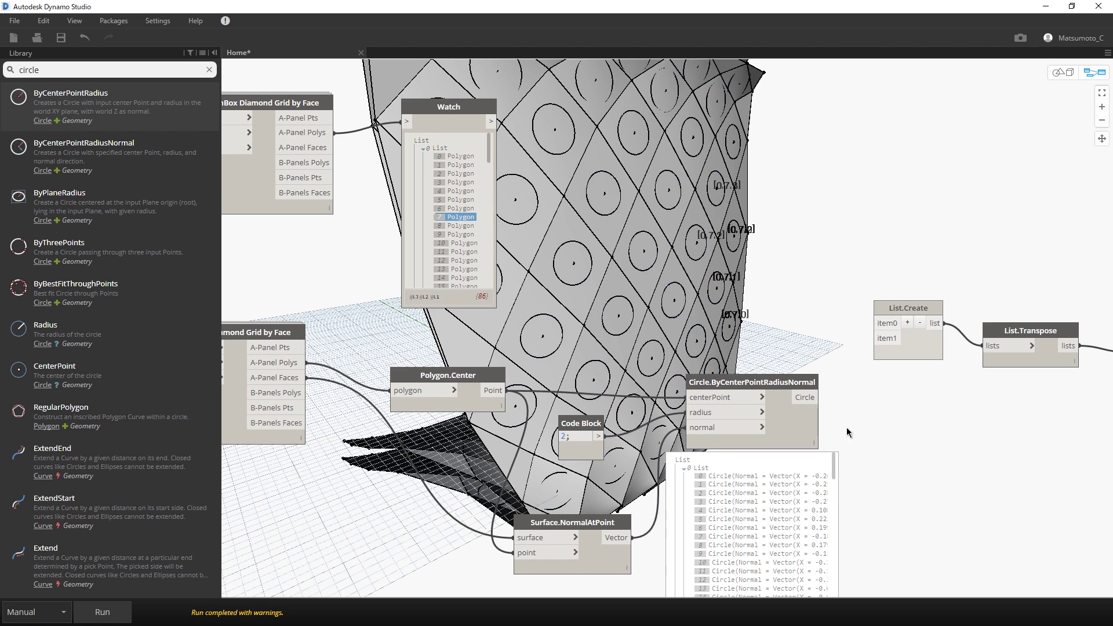
{"action": "right_click", "coordinate": [894, 448]}
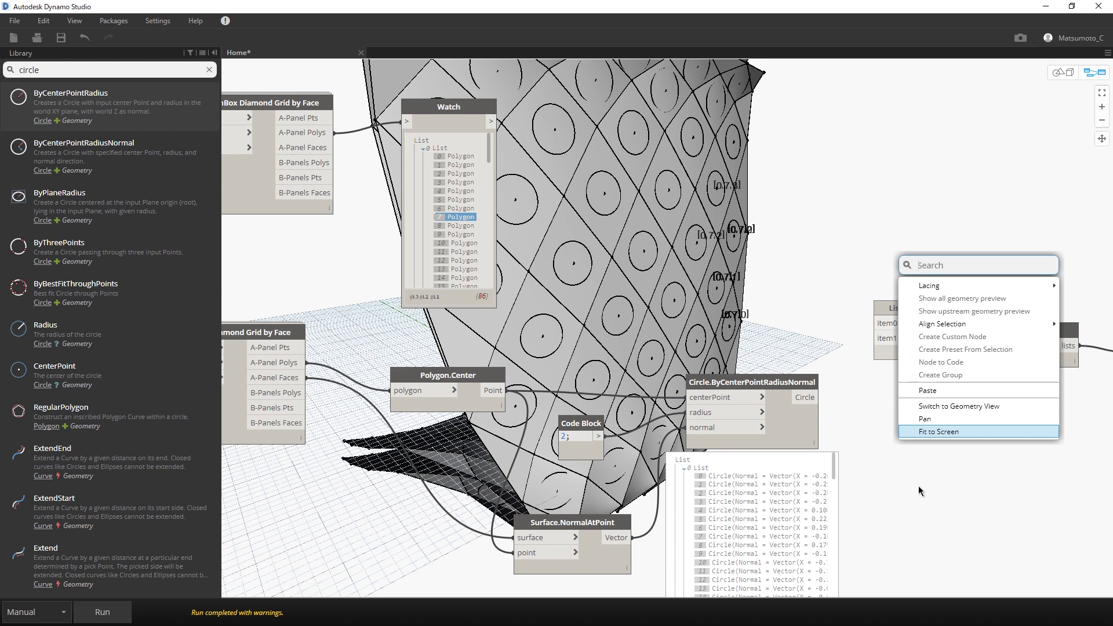
Add two Flatten nodes and arrange them beside List.Create and the circle node
{"action": "type", "text": "flatten"}
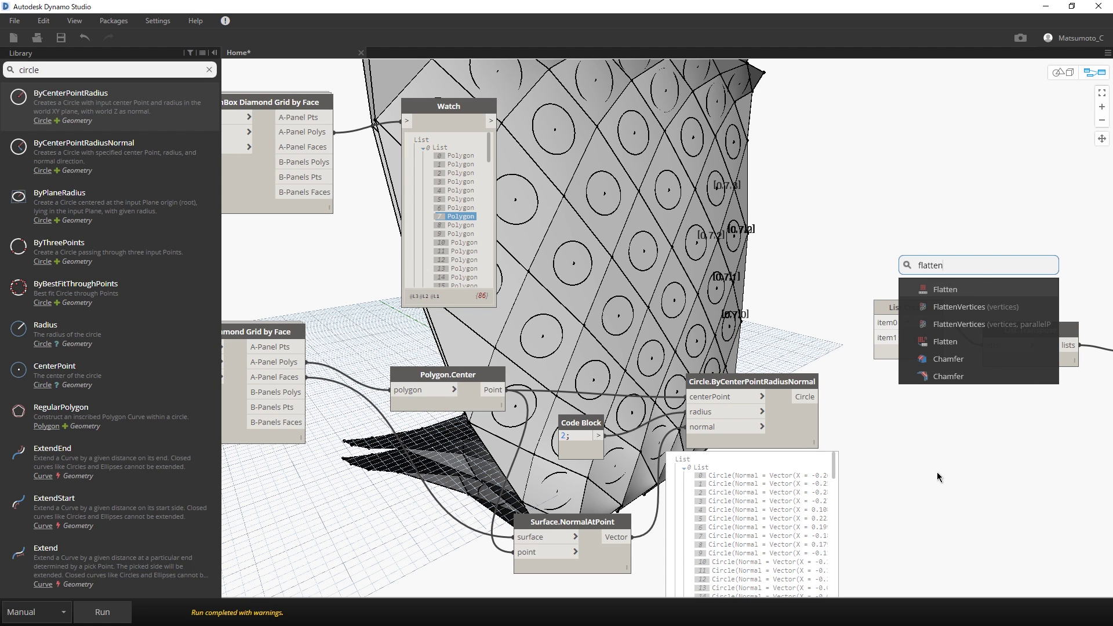
{"action": "left_click", "coordinate": [983, 289]}
{"action": "mouse_move", "coordinate": [941, 279]}
{"action": "left_mouse_down"}
{"action": "mouse_move", "coordinate": [809, 255]}
{"action": "mouse_move", "coordinate": [752, 220]}
{"action": "left_mouse_up"}
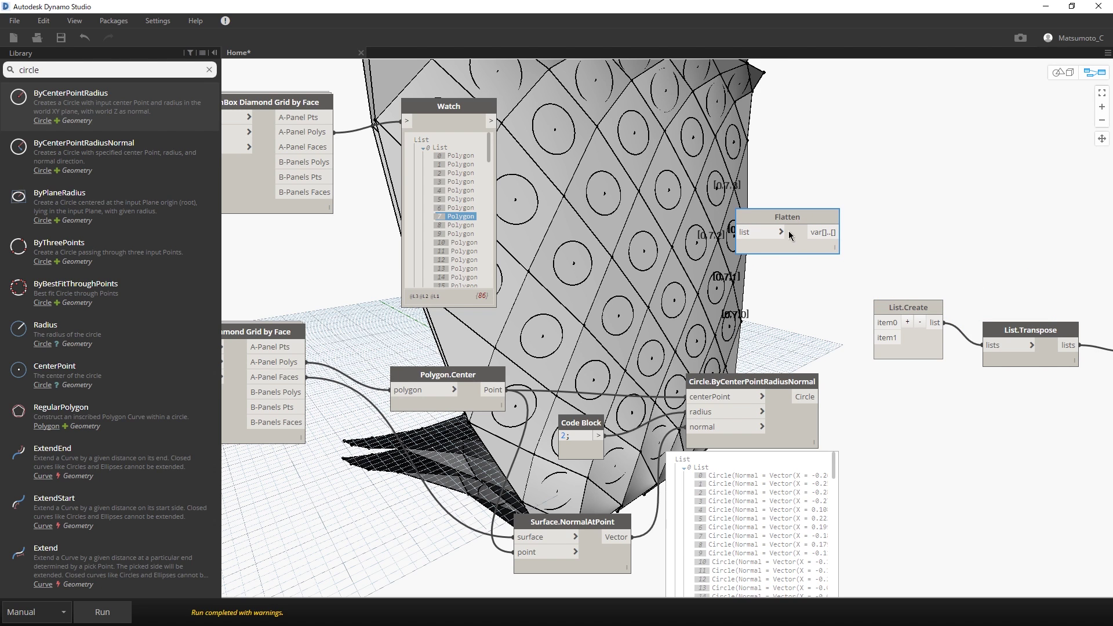
{"action": "key", "text": "ctrl+c"}
{"action": "key", "text": "ctrl+v"}
{"action": "left_click_drag", "start_coordinate": [876, 238], "coordinate": [775, 308]}
{"action": "left_click_drag", "start_coordinate": [898, 307], "coordinate": [928, 299]}
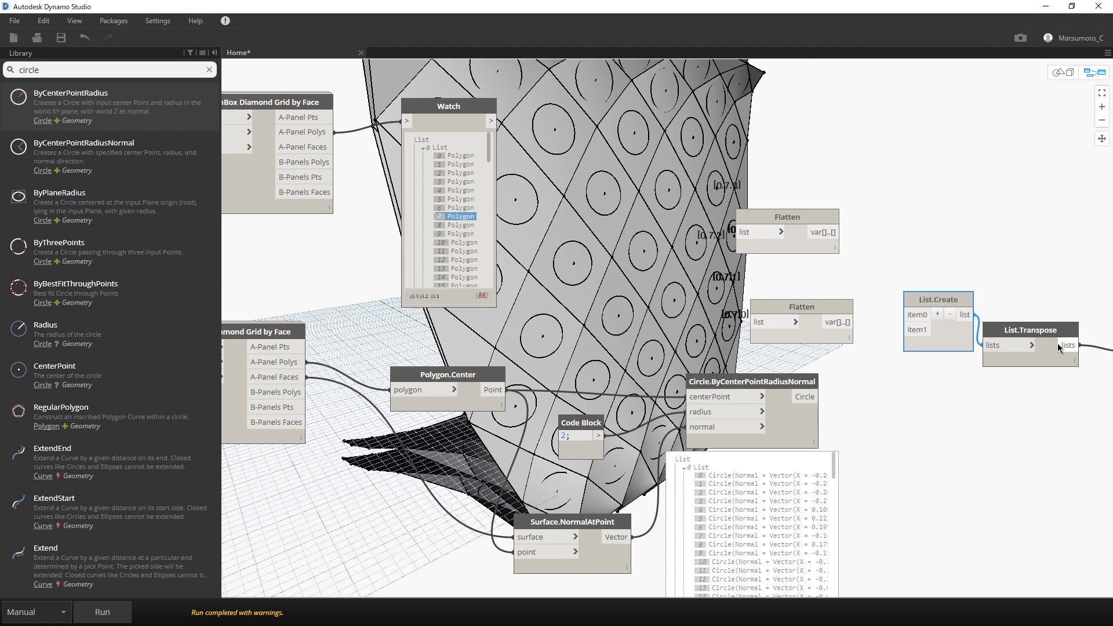
{"action": "left_click_drag", "start_coordinate": [1036, 336], "coordinate": [1085, 329]}
{"action": "left_click_drag", "start_coordinate": [956, 302], "coordinate": [989, 301]}
{"action": "left_click_drag", "start_coordinate": [841, 307], "coordinate": [866, 315]}
{"action": "mouse_move", "coordinate": [790, 325]}
{"action": "left_mouse_down"}
{"action": "mouse_move", "coordinate": [830, 376]}
{"action": "mouse_move", "coordinate": [769, 390]}
{"action": "left_mouse_up"}
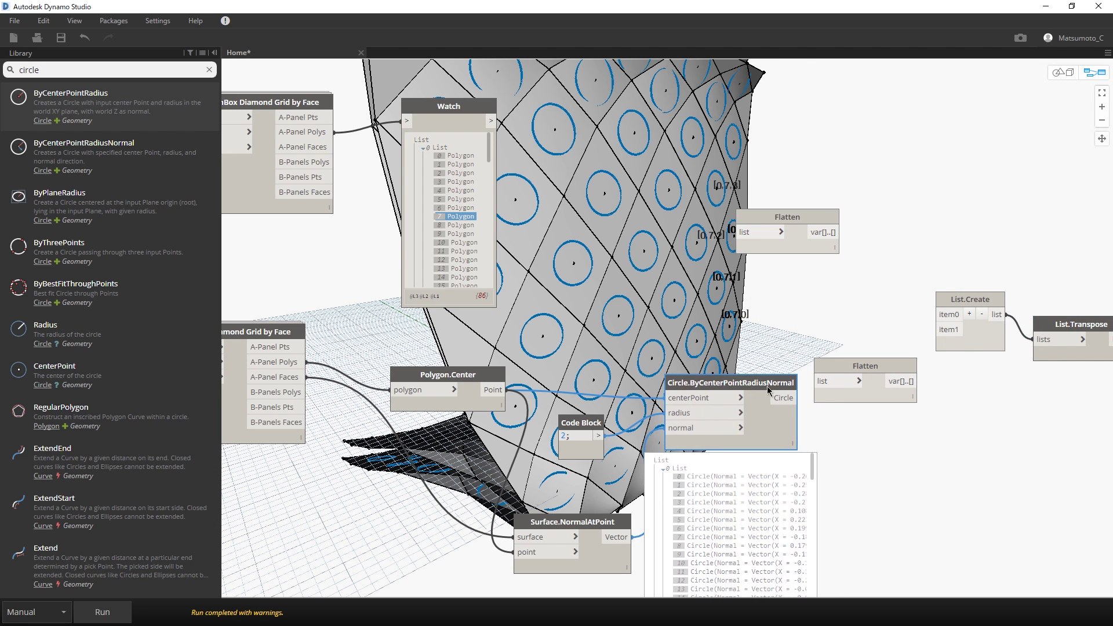
Route circles through one Flatten into item1 and polygons through the other into item0, then run
{"action": "left_click", "coordinate": [799, 398]}
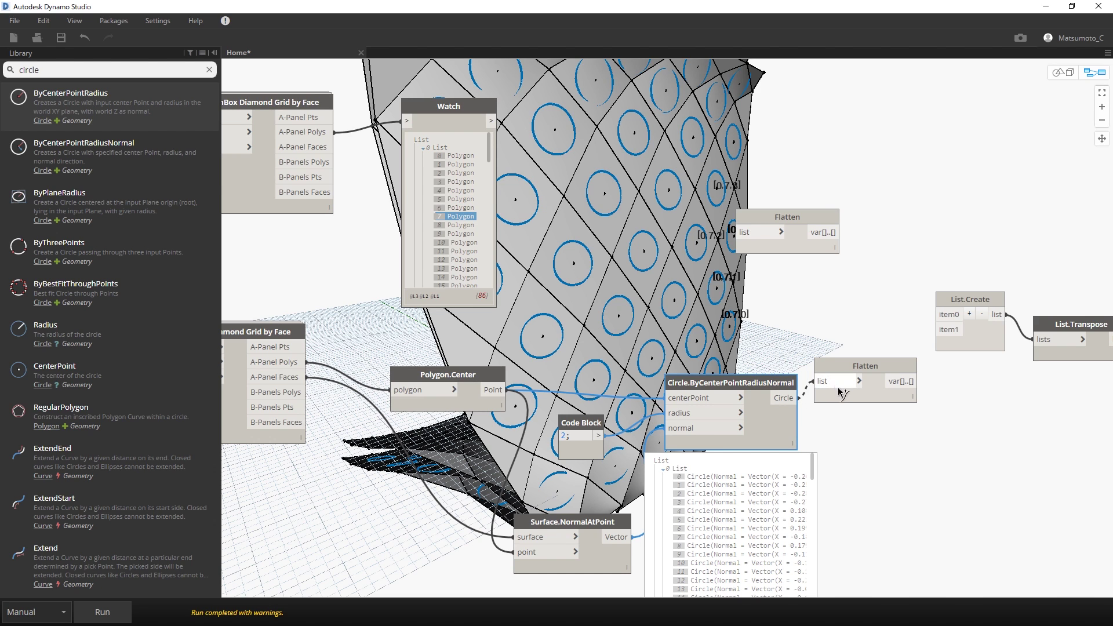
{"action": "left_click", "coordinate": [824, 381]}
{"action": "left_click", "coordinate": [916, 382]}
{"action": "left_click", "coordinate": [938, 329]}
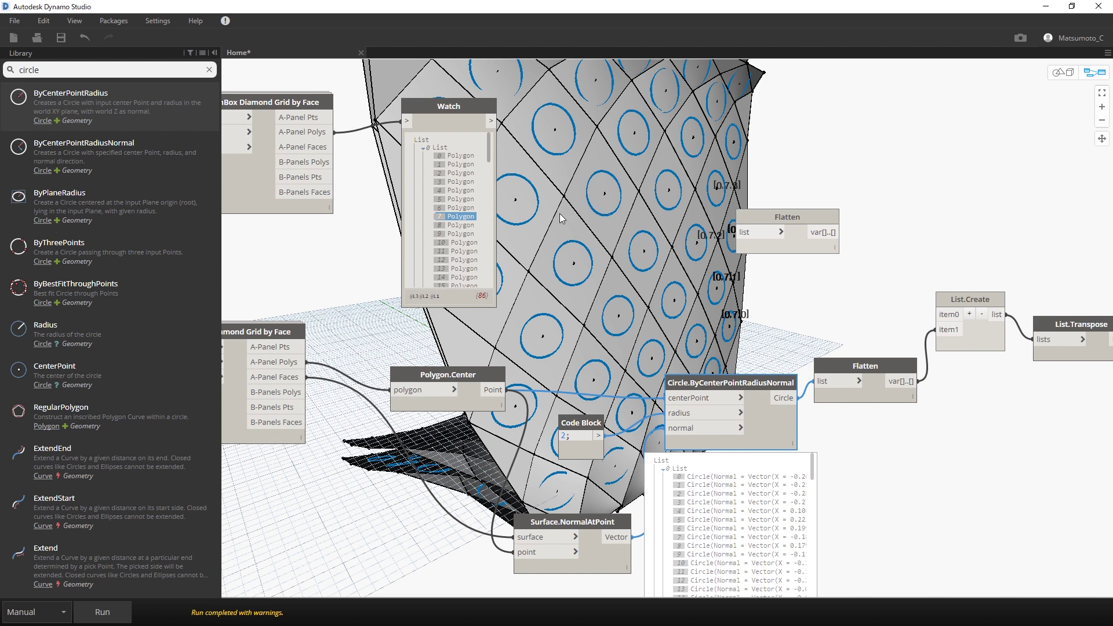
{"action": "left_click", "coordinate": [490, 122]}
{"action": "left_click", "coordinate": [754, 232]}
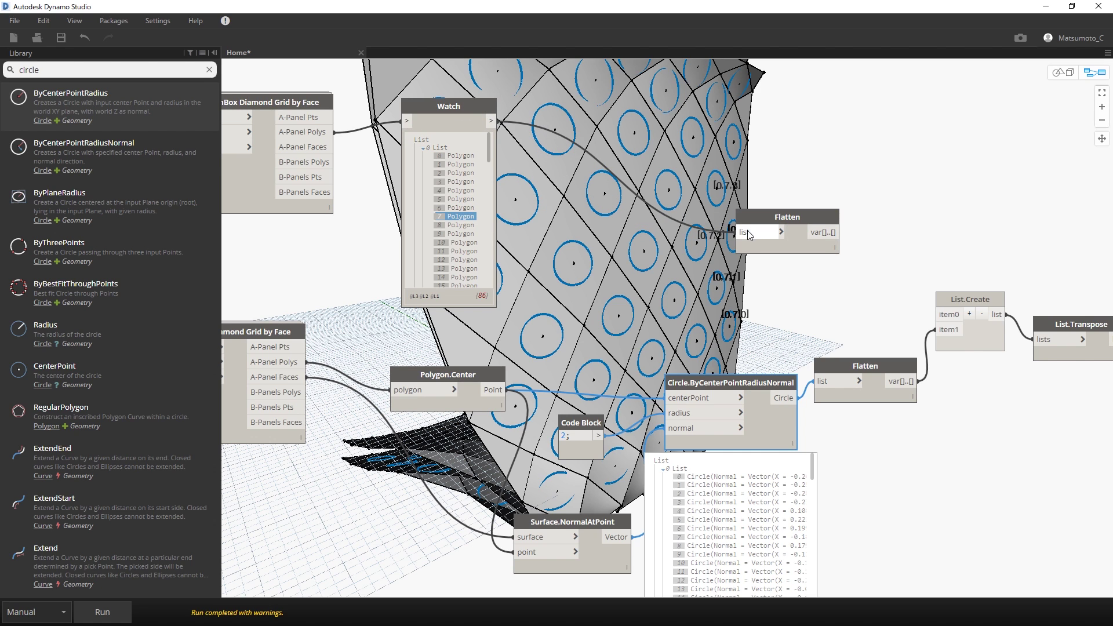
{"action": "left_click", "coordinate": [837, 232]}
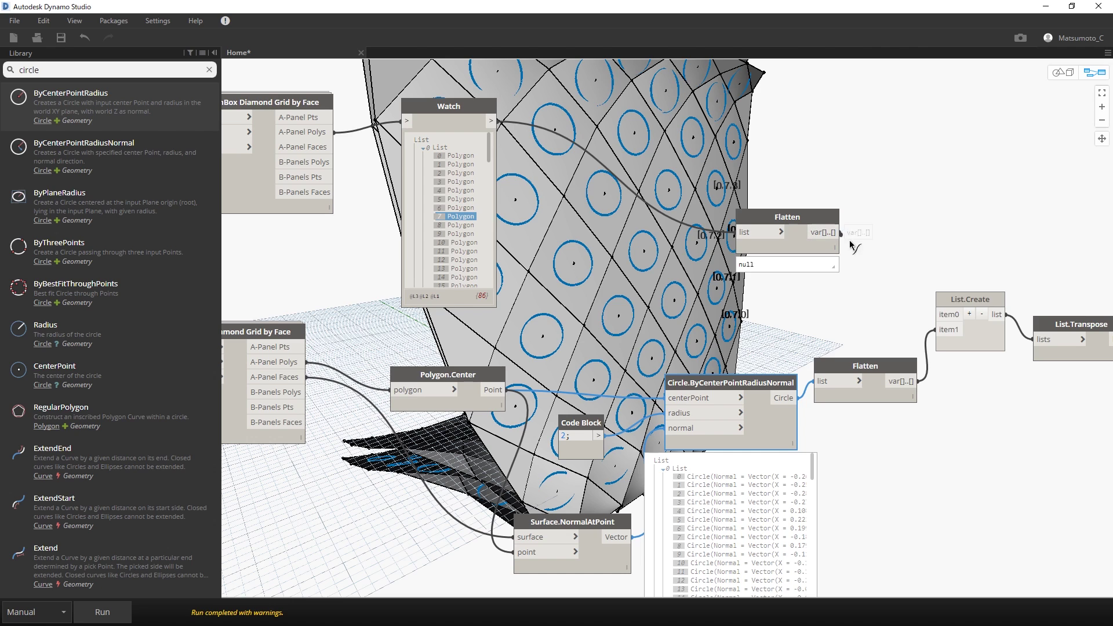
{"action": "left_click", "coordinate": [935, 315]}
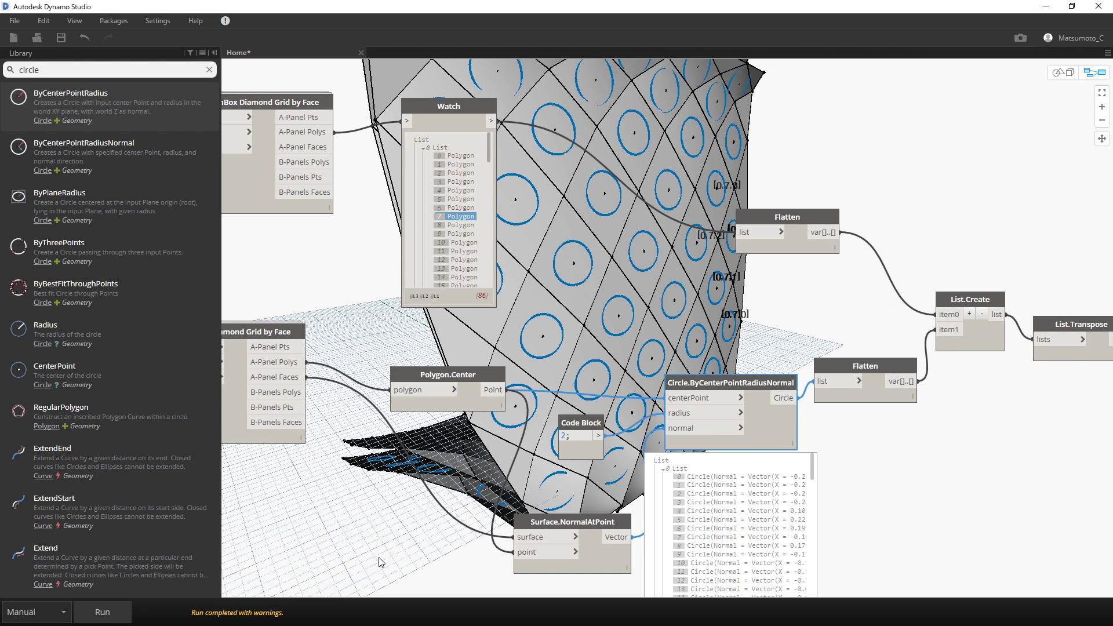
{"action": "left_click", "coordinate": [105, 619]}
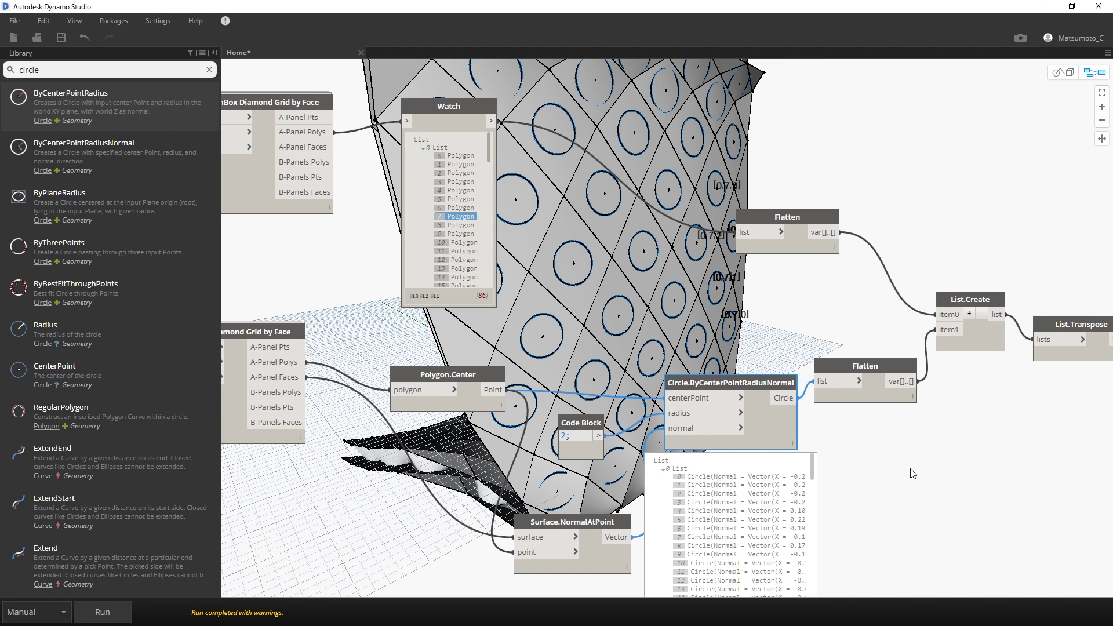
Turn off Preview on both LunchBox Diamond Grid by Face nodes
{"action": "middle_click_drag", "start_coordinate": [914, 474], "coordinate": [597, 409]}
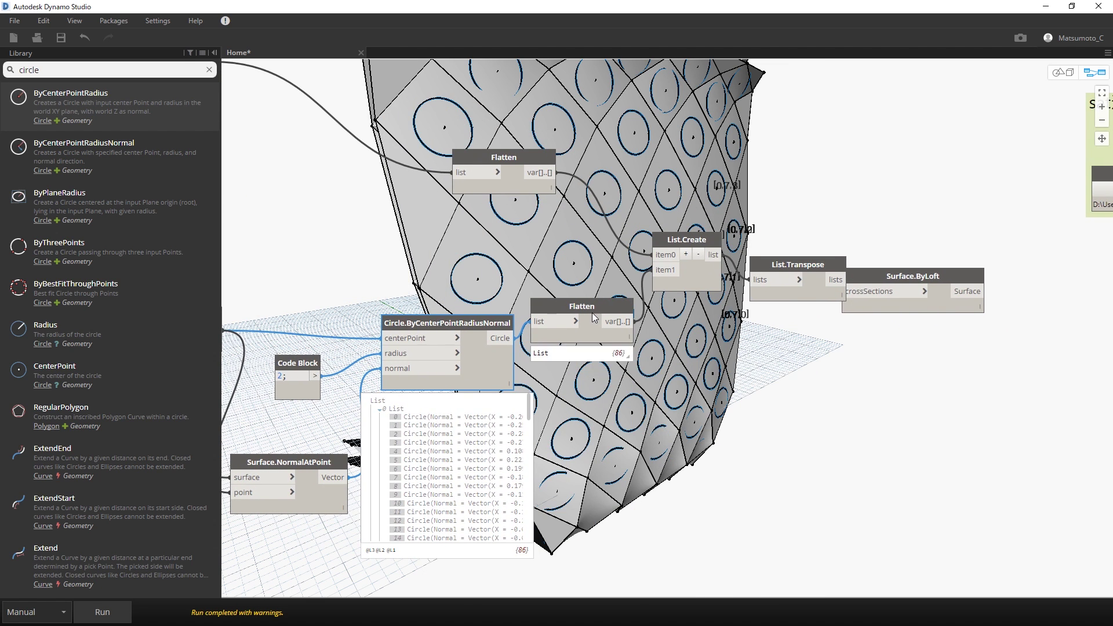
{"action": "scroll", "coordinate": [595, 317], "scroll_direction": "up", "scroll_amount": 2}
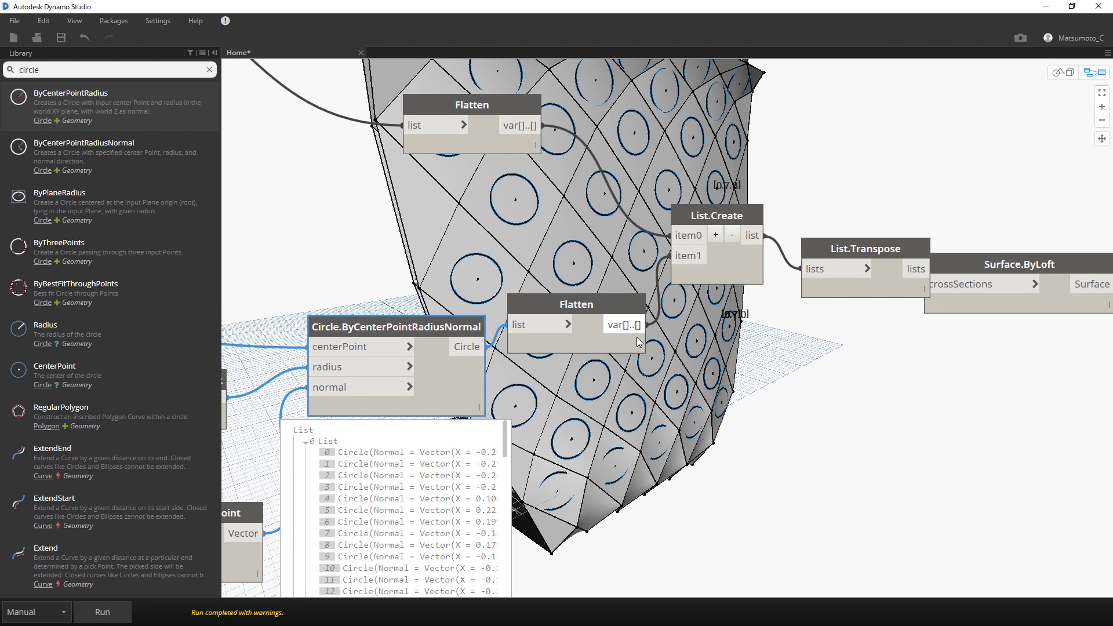
{"action": "left_click_drag", "start_coordinate": [594, 304], "coordinate": [618, 286]}
{"action": "mouse_move", "coordinate": [600, 443]}
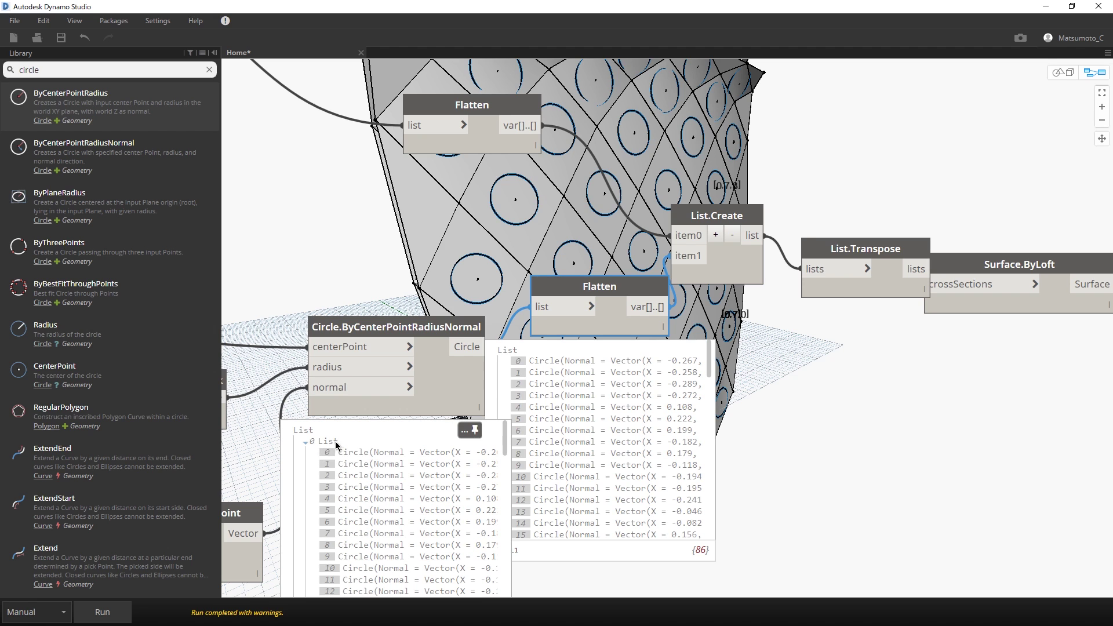
{"action": "mouse_move", "coordinate": [548, 361]}
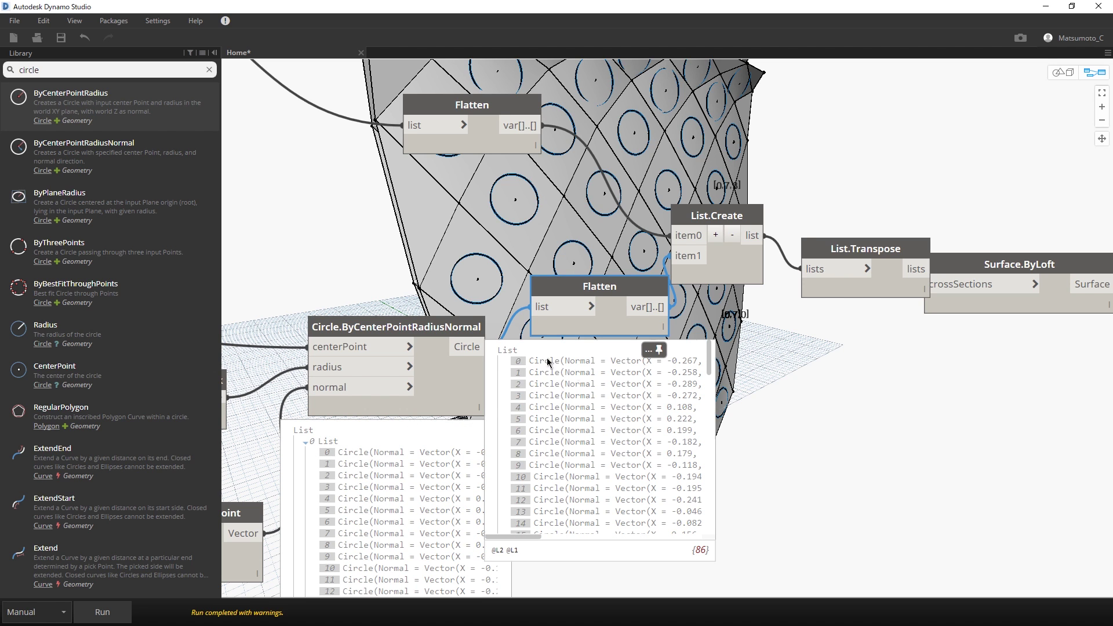
{"action": "left_click", "coordinate": [821, 405]}
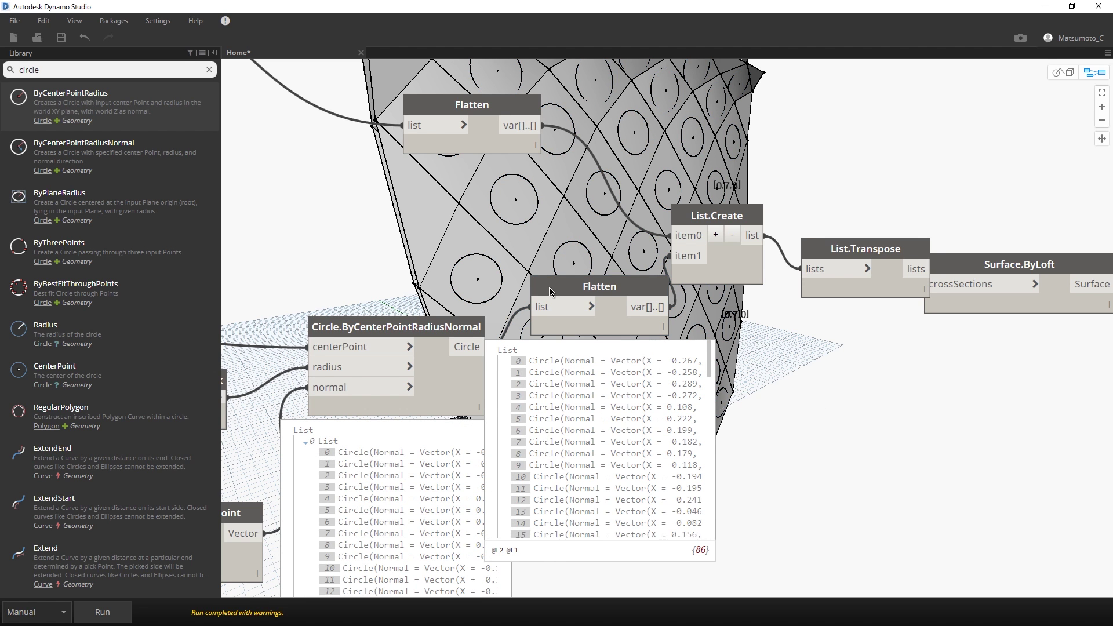
{"action": "scroll", "coordinate": [815, 398], "scroll_direction": "down", "scroll_amount": 3}
{"action": "mouse_move", "coordinate": [417, 244]}
{"action": "middle_mouse_down"}
{"action": "mouse_move", "coordinate": [680, 261]}
{"action": "mouse_move", "coordinate": [860, 346]}
{"action": "middle_mouse_up"}
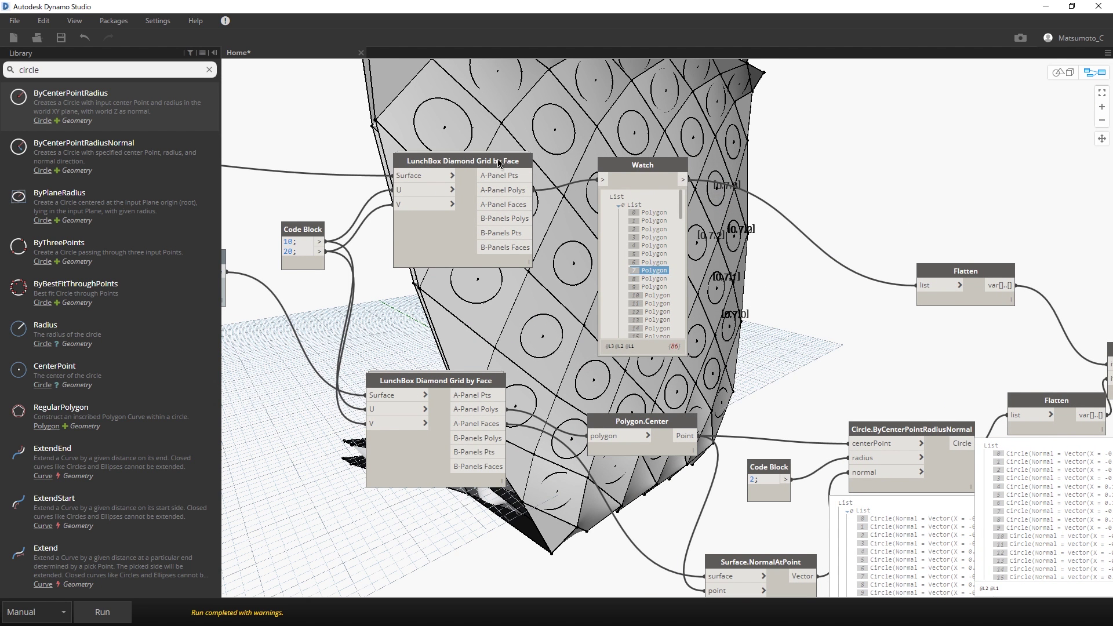
{"action": "right_click", "coordinate": [465, 166]}
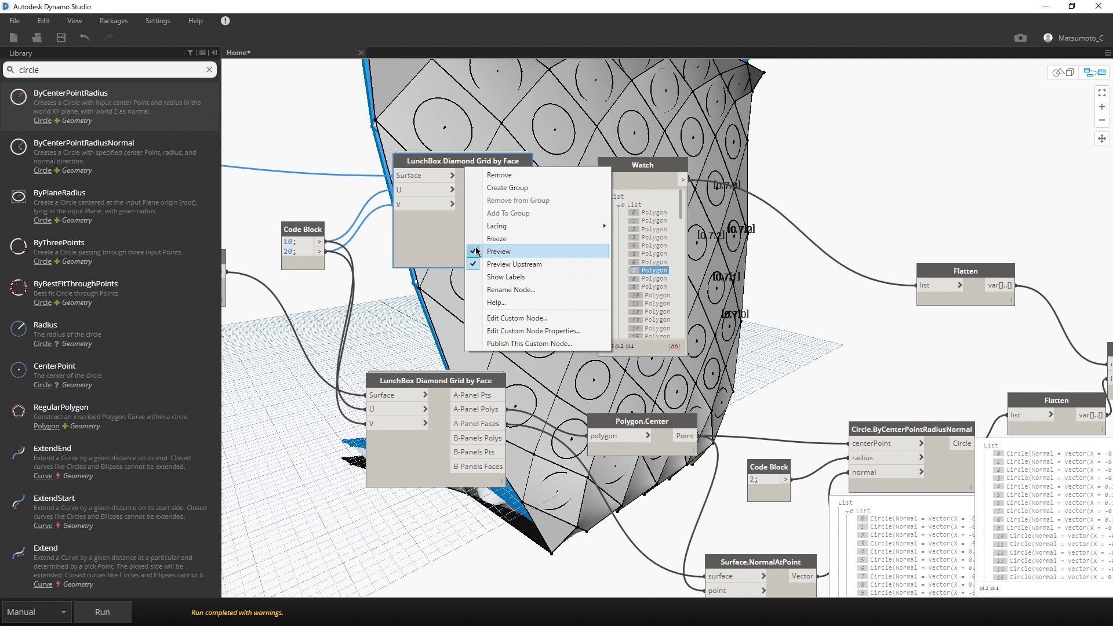
{"action": "left_click", "coordinate": [476, 251]}
{"action": "right_click", "coordinate": [439, 395]}
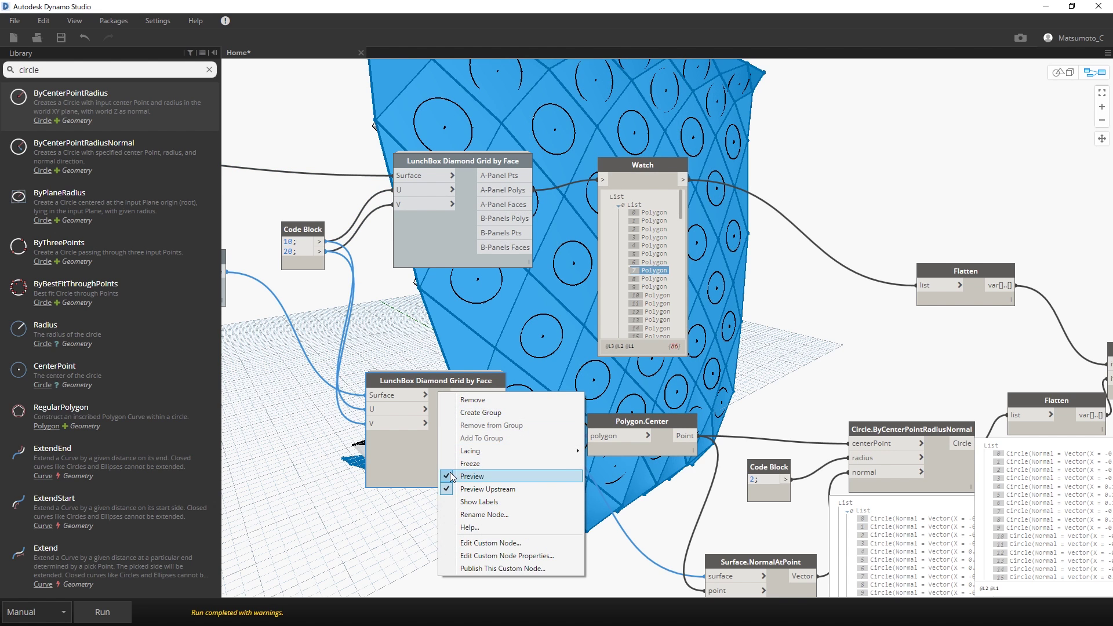
{"action": "left_click", "coordinate": [451, 474]}
Reposition Surface.ByLoft near the export group and highlight its funnel-shaped lofted panels
{"action": "mouse_move", "coordinate": [1030, 223]}
{"action": "middle_mouse_down"}
{"action": "mouse_move", "coordinate": [601, 228]}
{"action": "mouse_move", "coordinate": [486, 164]}
{"action": "middle_mouse_up"}
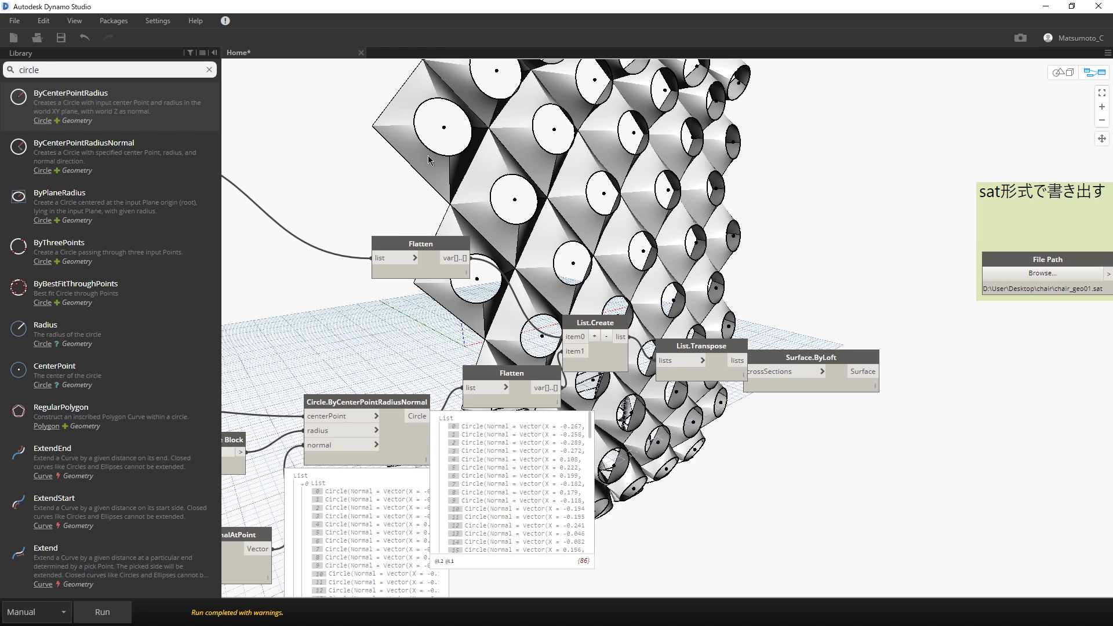
{"action": "middle_click_drag", "start_coordinate": [782, 238], "coordinate": [585, 294]}
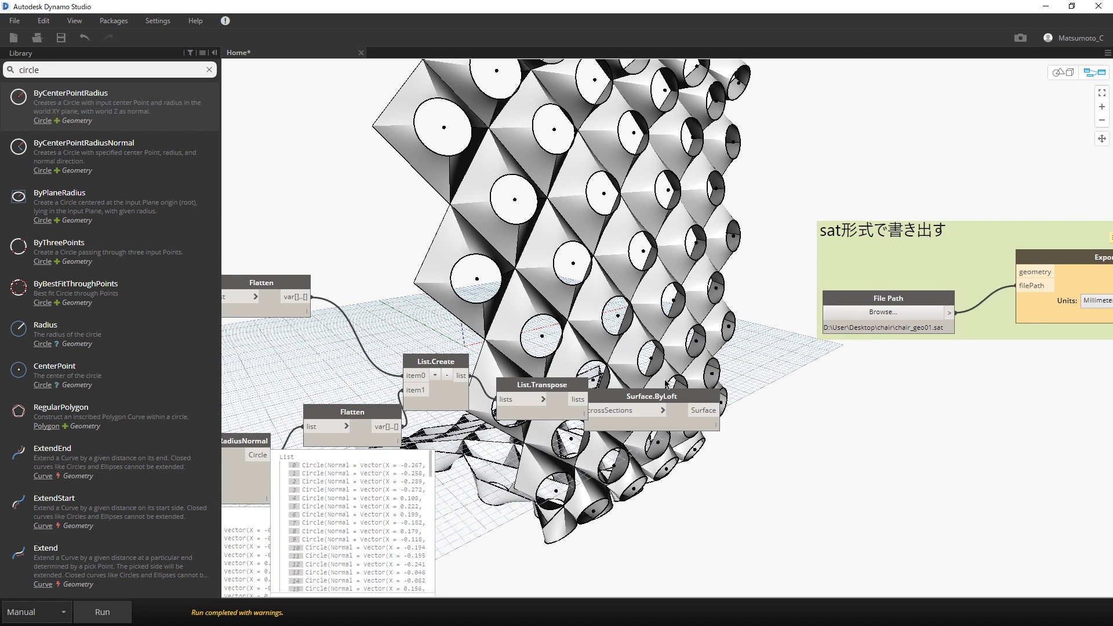
{"action": "left_click_drag", "start_coordinate": [660, 400], "coordinate": [692, 386]}
{"action": "left_click", "coordinate": [785, 454]}
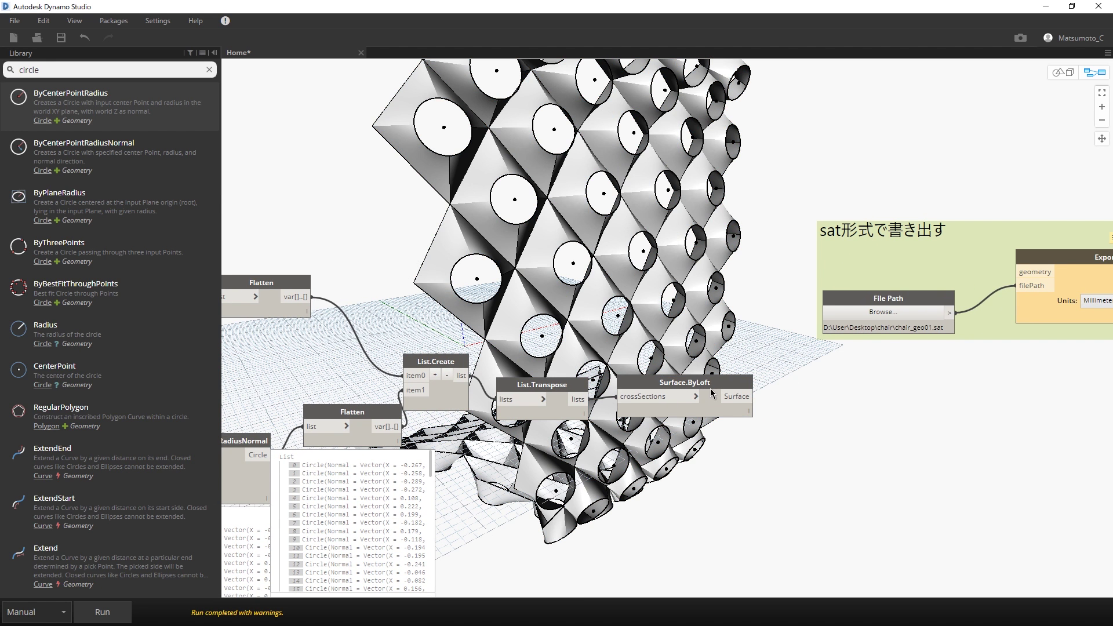
{"action": "left_click", "coordinate": [714, 395]}
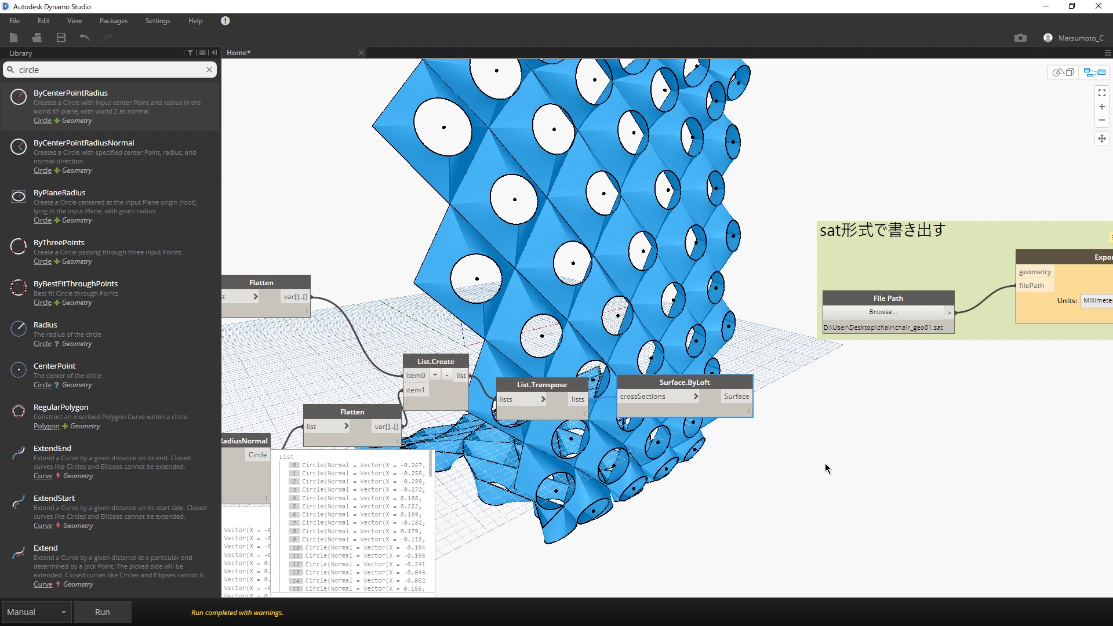
{"action": "middle_click_drag", "start_coordinate": [792, 462], "coordinate": [700, 440]}
{"action": "left_click", "coordinate": [782, 457]}
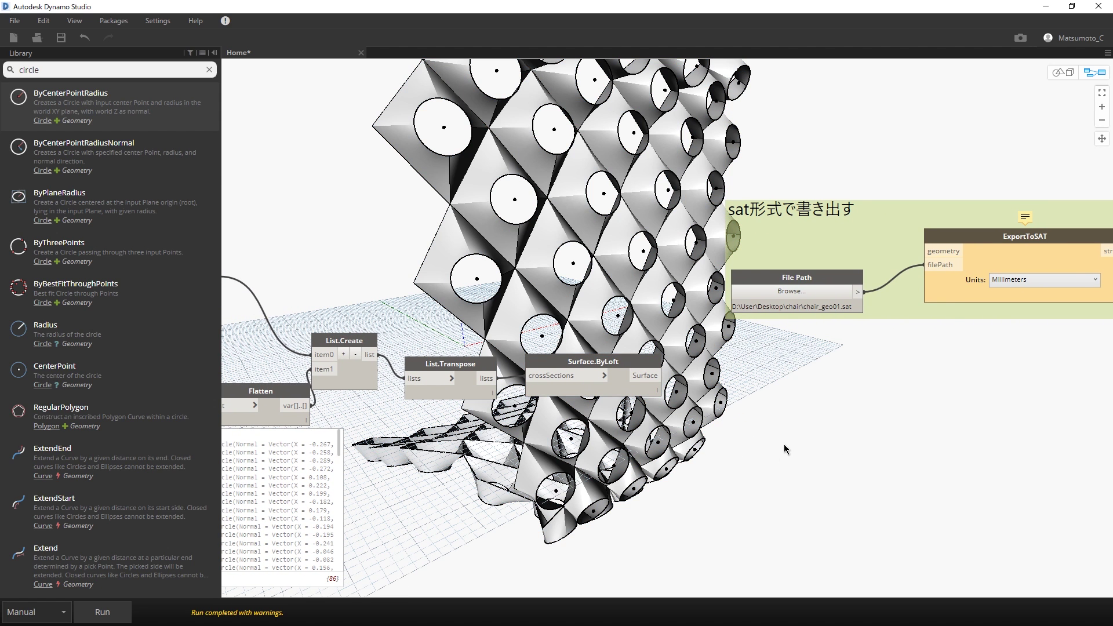
Add Surface.Thicken taking the lofted surface, with a 0.5 Code Block as thickness
{"action": "right_click", "coordinate": [784, 444]}
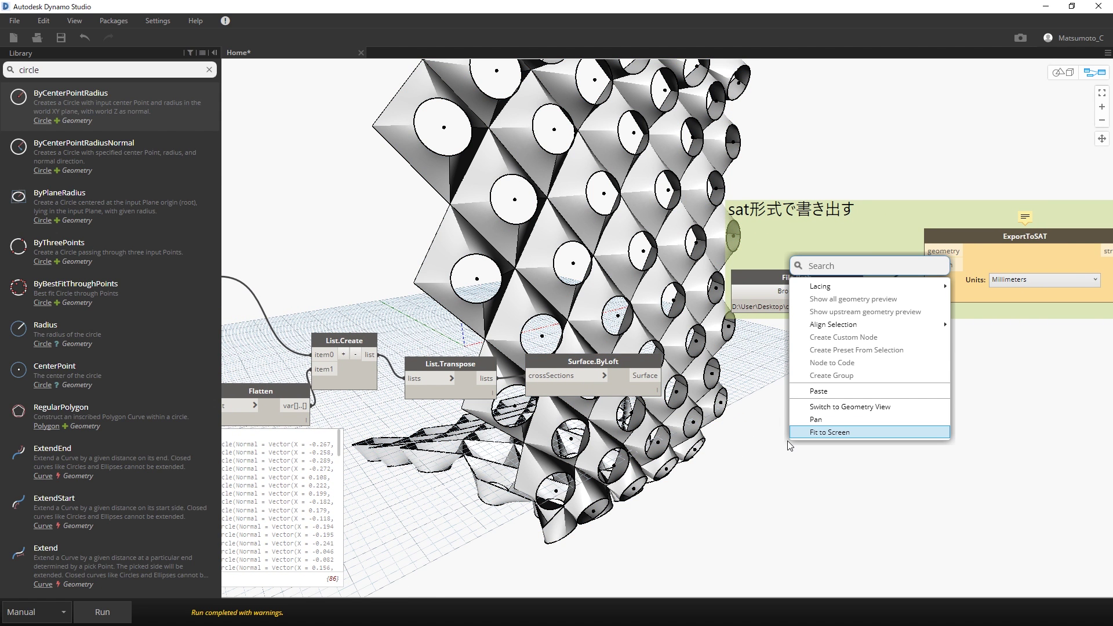
{"action": "type", "text": "thick"}
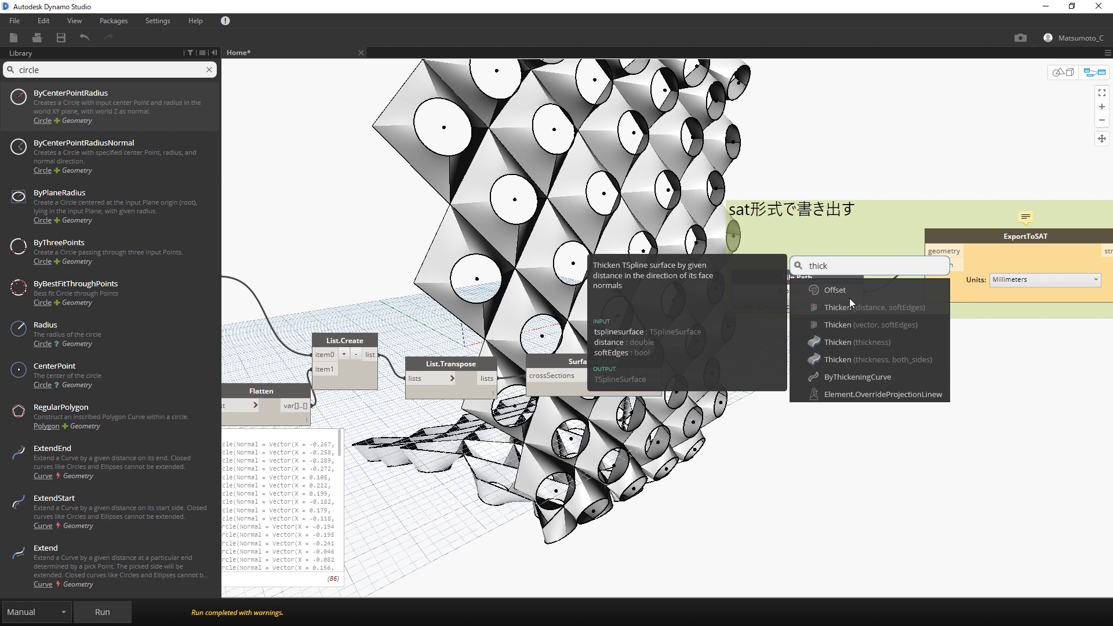
{"action": "left_click", "coordinate": [857, 342]}
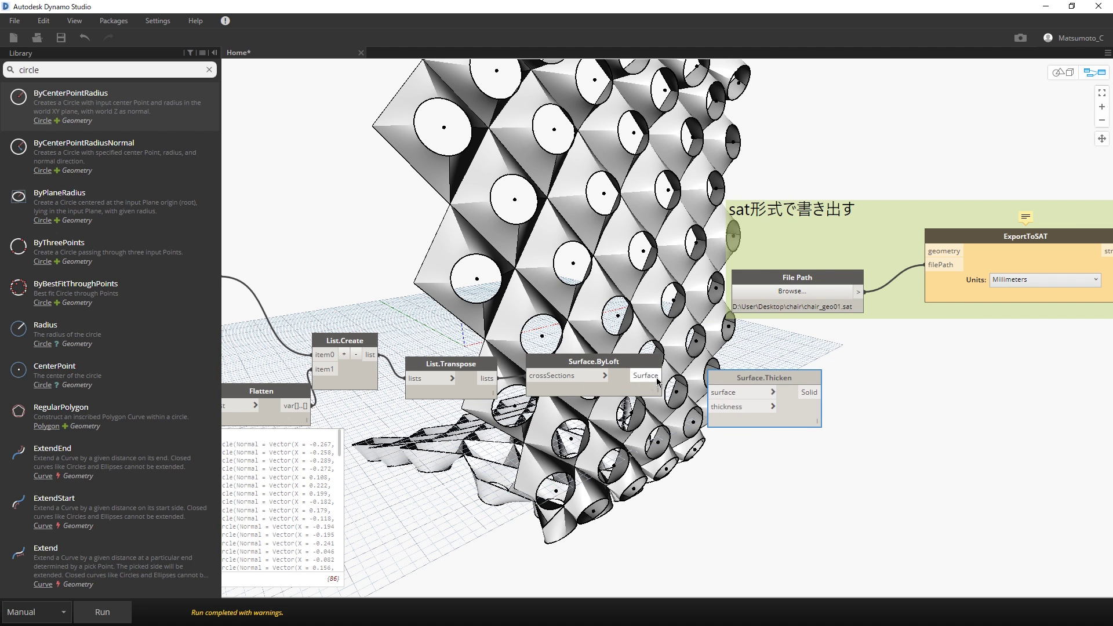
{"action": "left_click", "coordinate": [659, 377]}
{"action": "left_click", "coordinate": [711, 392]}
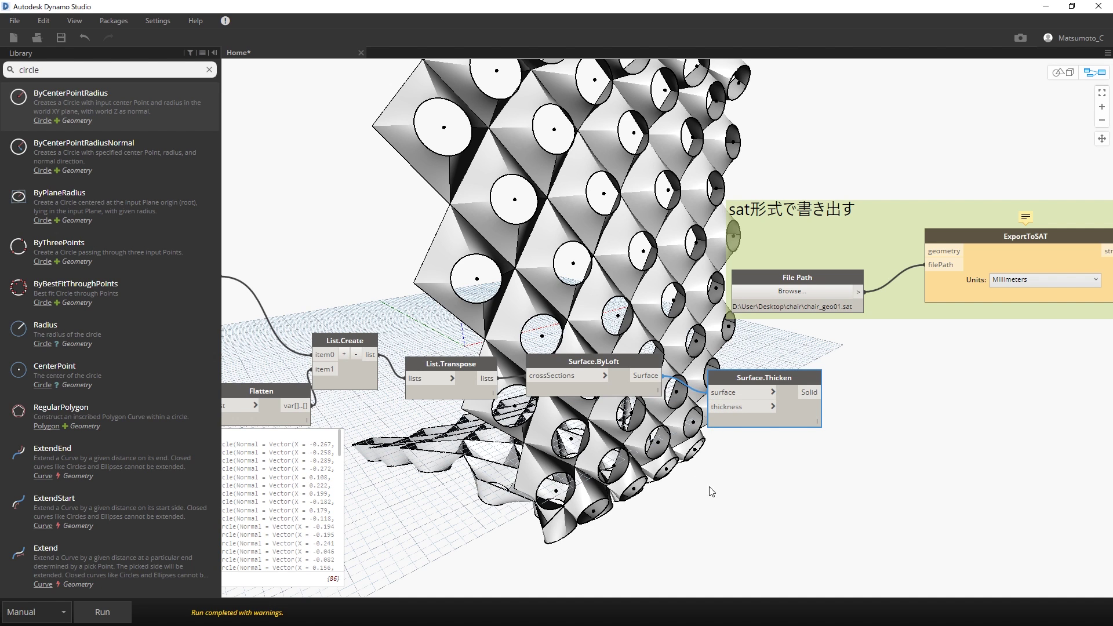
{"action": "double_click", "coordinate": [728, 517]}
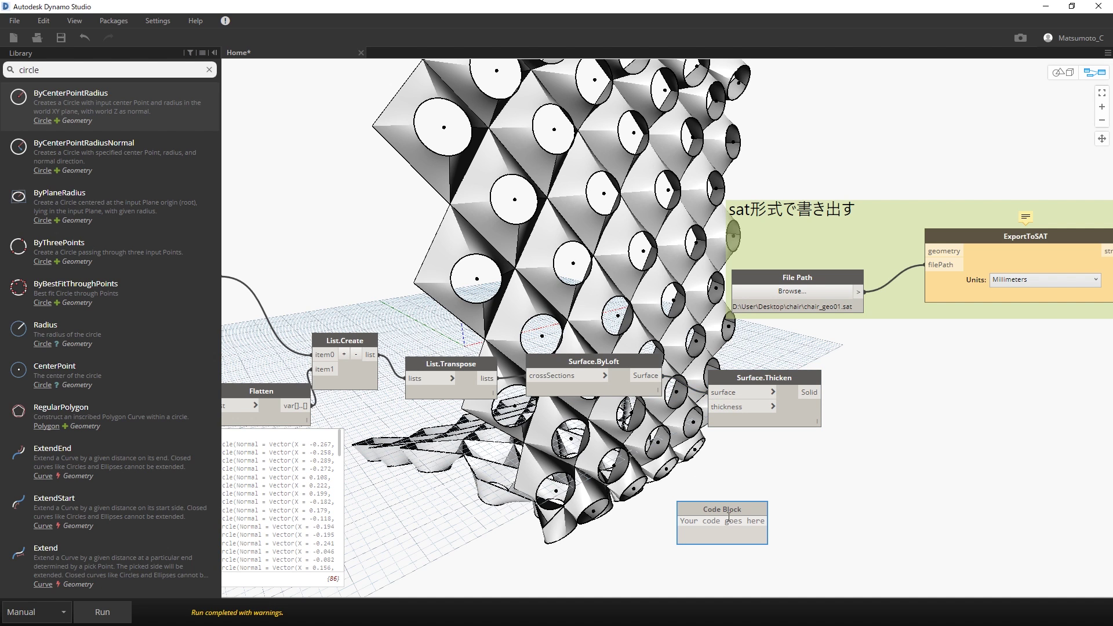
{"action": "type", "text": "0.5;"}
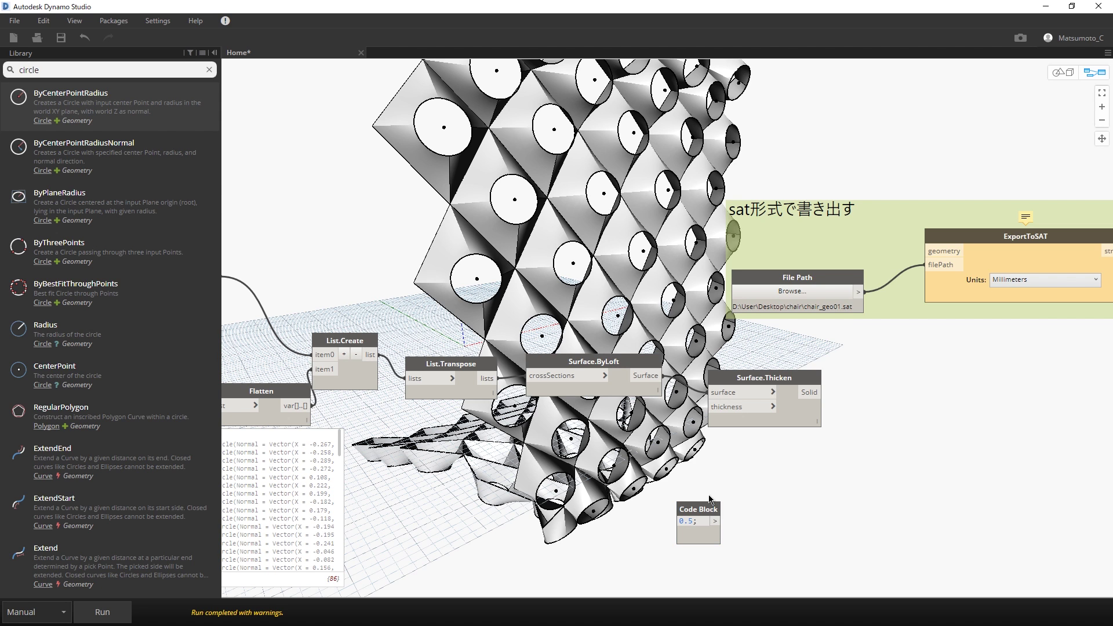
{"action": "left_click_drag", "start_coordinate": [719, 529], "coordinate": [672, 442]}
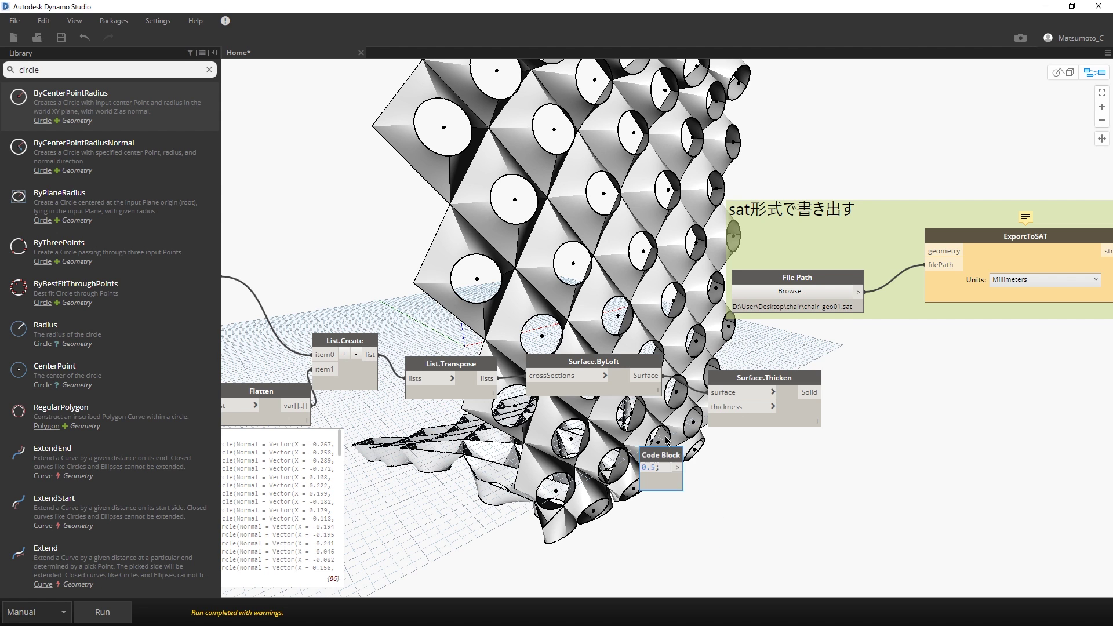
{"action": "left_click_drag", "start_coordinate": [666, 434], "coordinate": [729, 409]}
{"action": "middle_click_drag", "start_coordinate": [871, 420], "coordinate": [675, 406]}
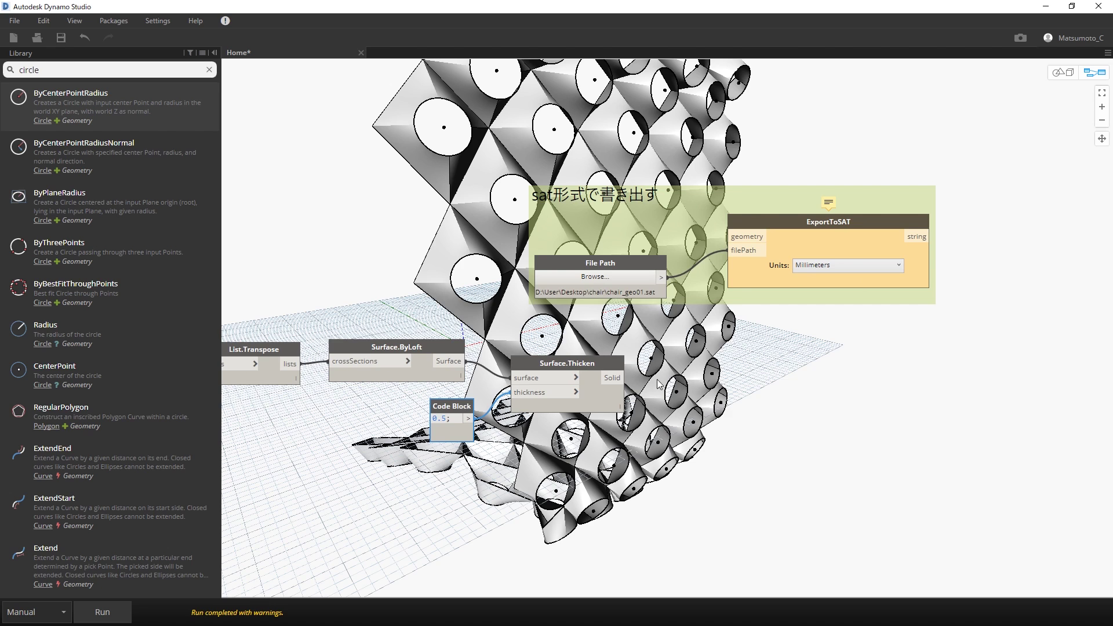
Run the graph, connect Surface.Thicken's solid to ExportToSAT's geometry, and re-run
{"action": "left_click", "coordinate": [120, 621]}
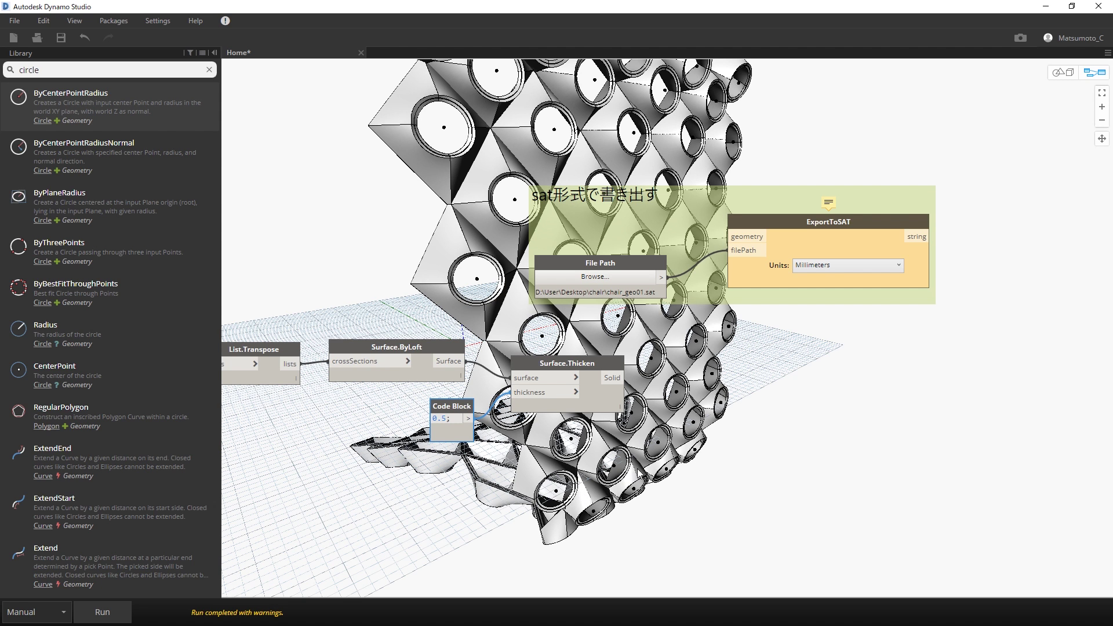
{"action": "left_click", "coordinate": [615, 380]}
{"action": "left_click", "coordinate": [730, 236]}
{"action": "left_click_drag", "start_coordinate": [768, 223], "coordinate": [805, 224]}
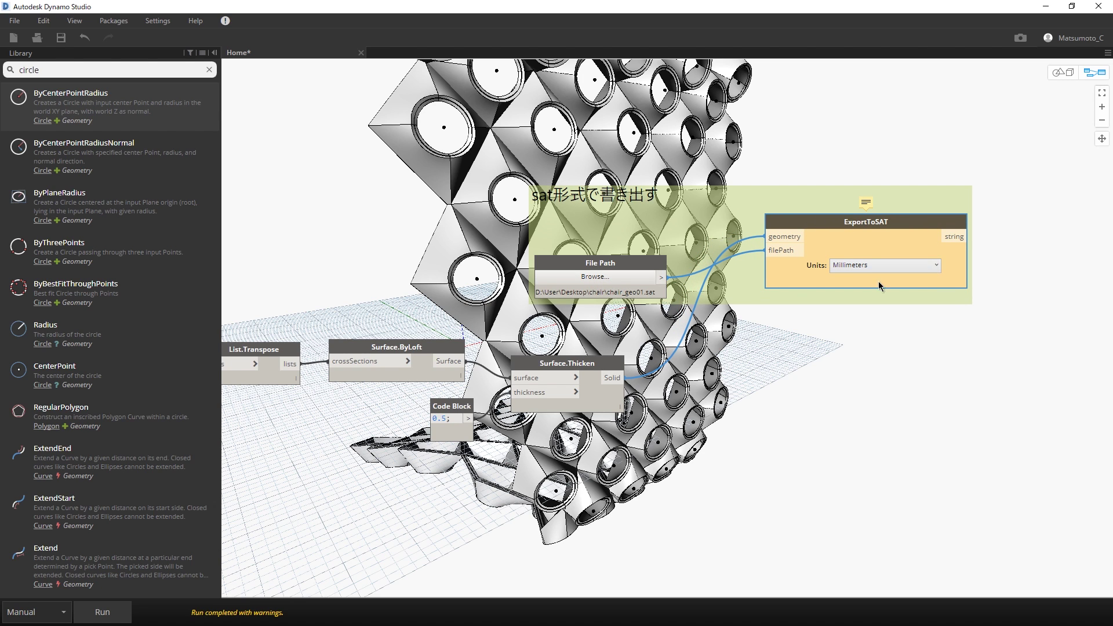
{"action": "left_click", "coordinate": [886, 400]}
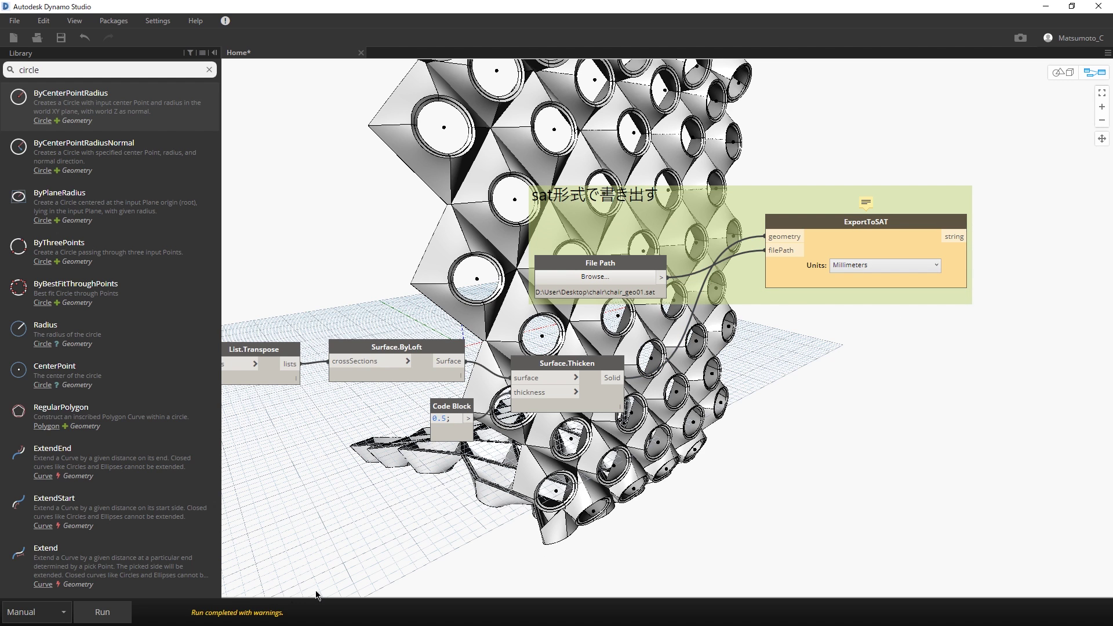
{"action": "left_click", "coordinate": [112, 615]}
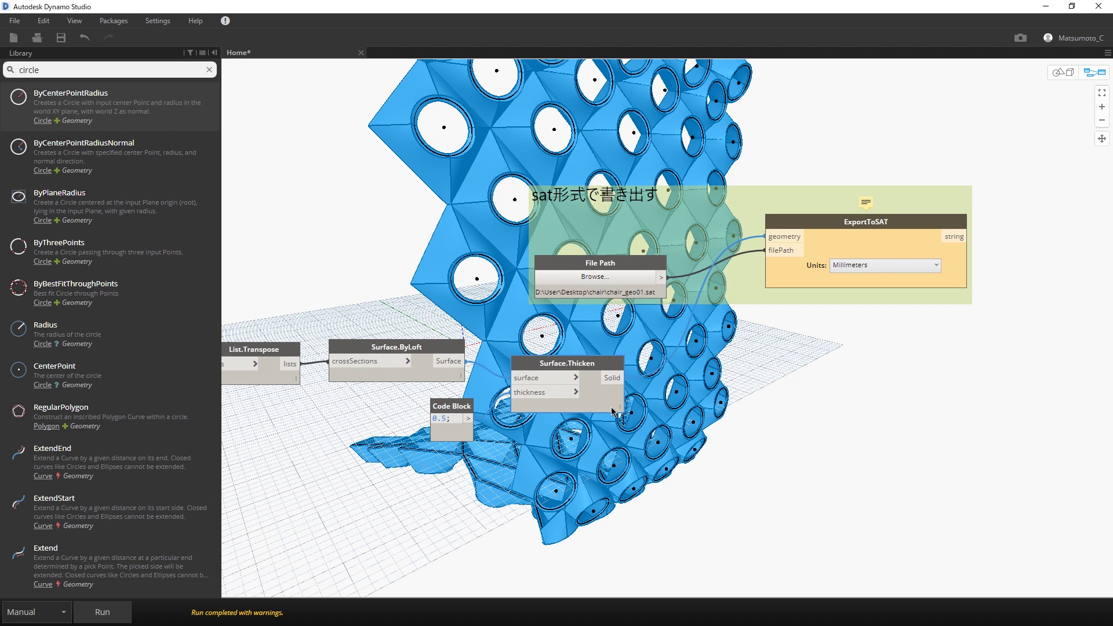
{"action": "left_click", "coordinate": [447, 544]}
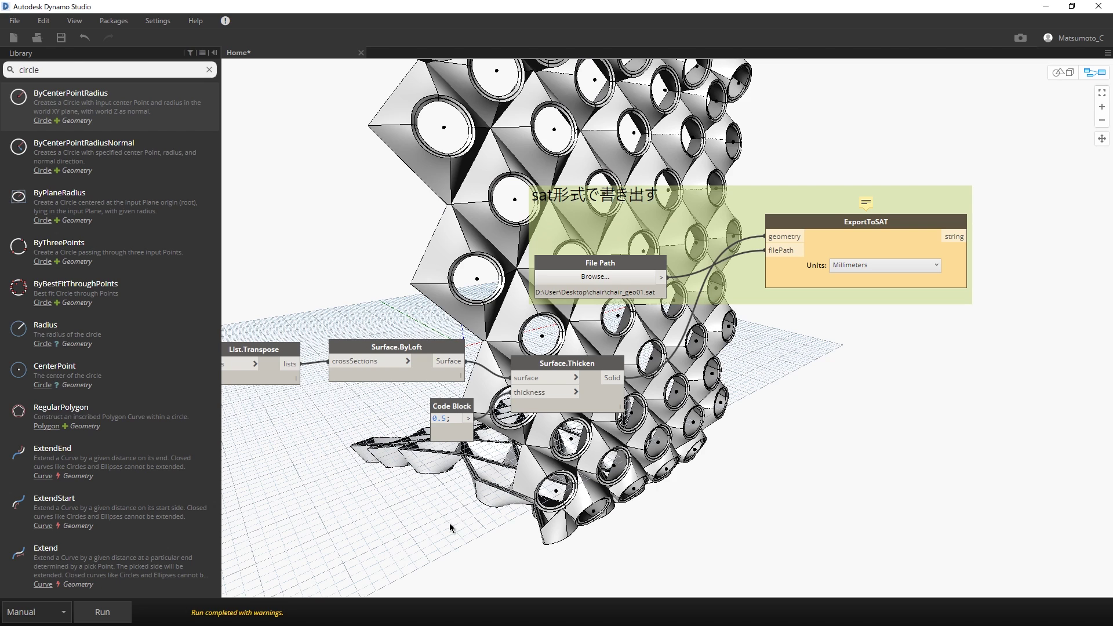